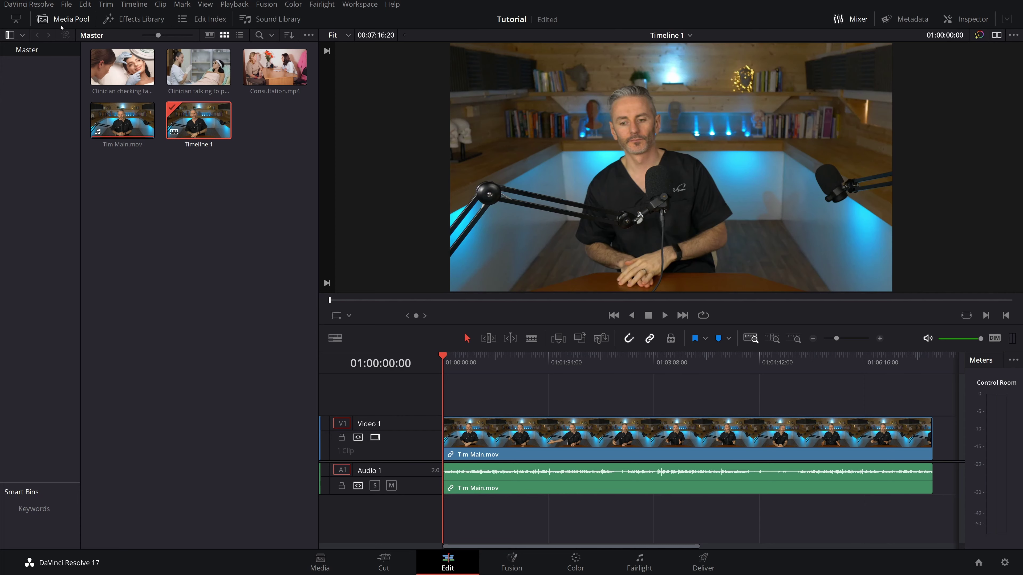
- Hide the Media Pool, zoom to full extent, enlarge the A1 track, and park the playhead near 01:02:25
click(62, 21)
click(595, 342)
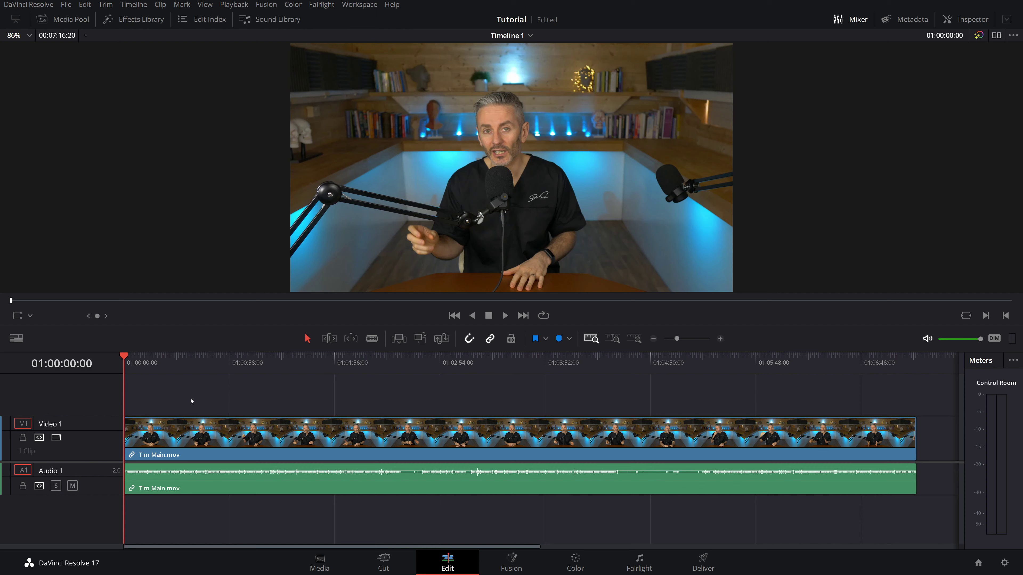
drag(97, 495, 93, 542)
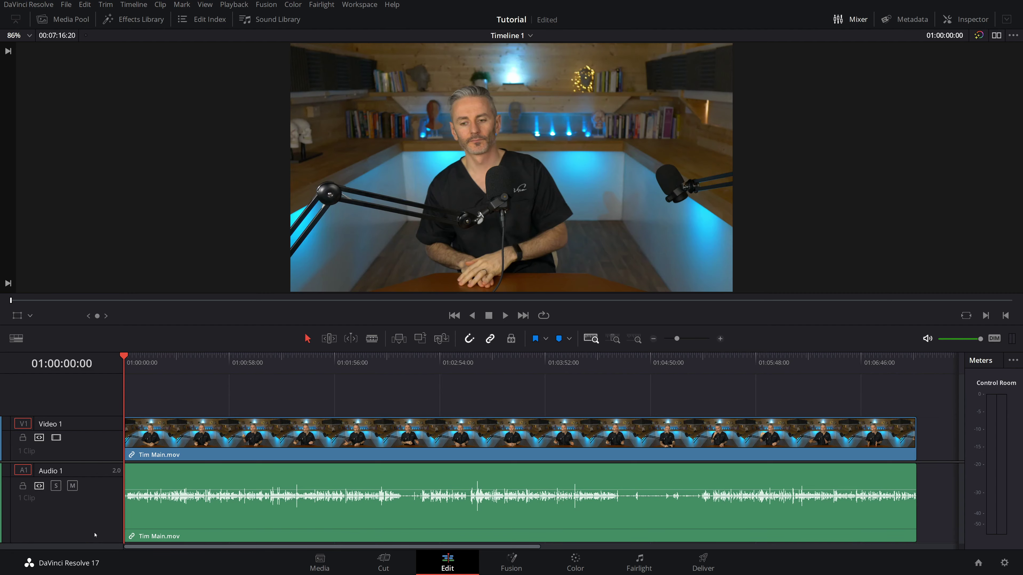
click(392, 366)
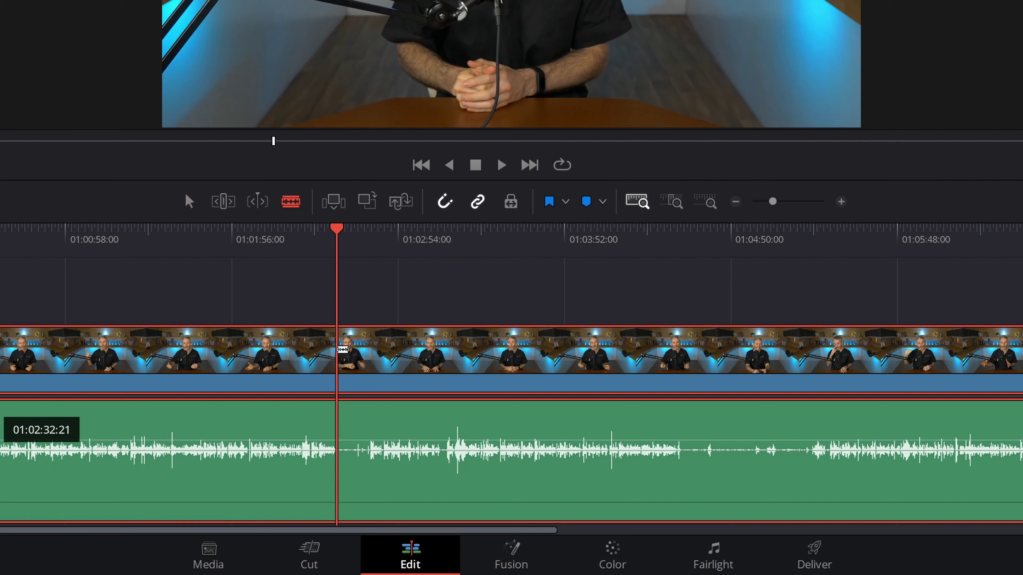
- Blade the interview at 01:02:32:21 and again at 01:02:44:00, with snapping turned off
click(343, 349)
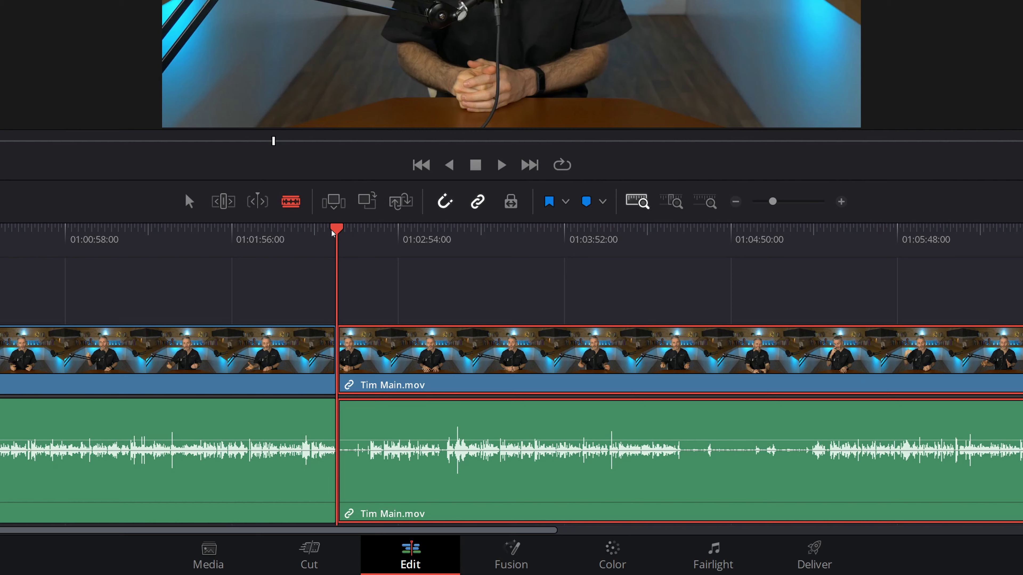
mouse_move(333, 233)
mouse_down()
mouse_move(431, 234)
mouse_move(287, 235)
mouse_move(327, 235)
mouse_up()
click(448, 204)
drag(338, 233, 371, 230)
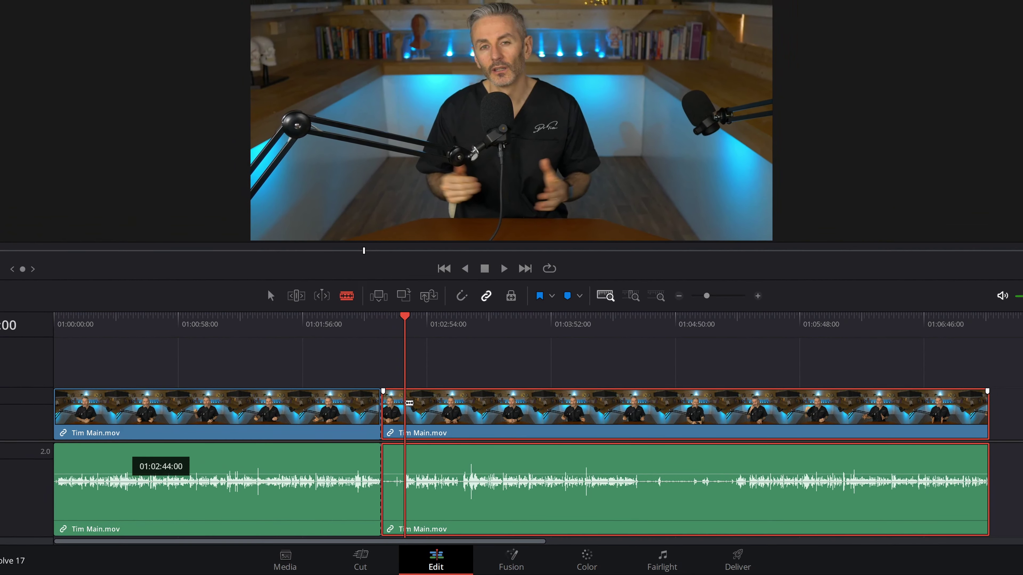
key(ctrl+b)
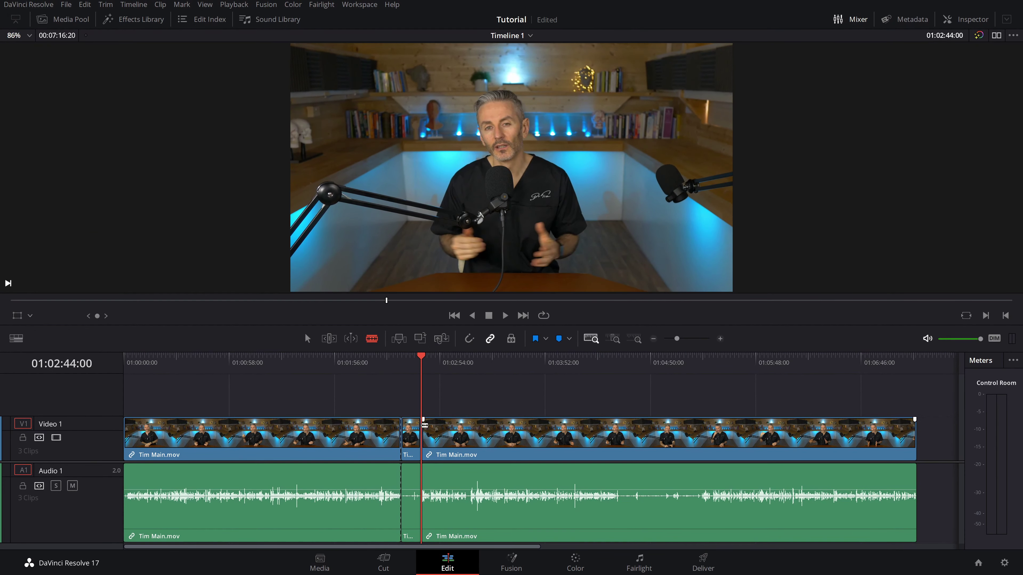
drag(424, 425, 415, 429)
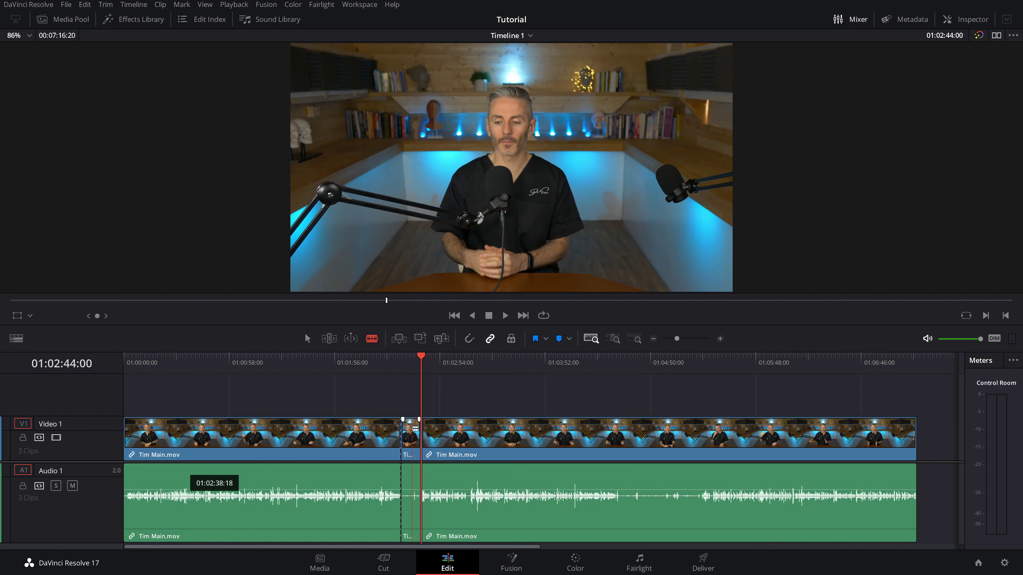
- Select the short middle piece and ripple-delete it so no gap remains
key(a)
click(413, 431)
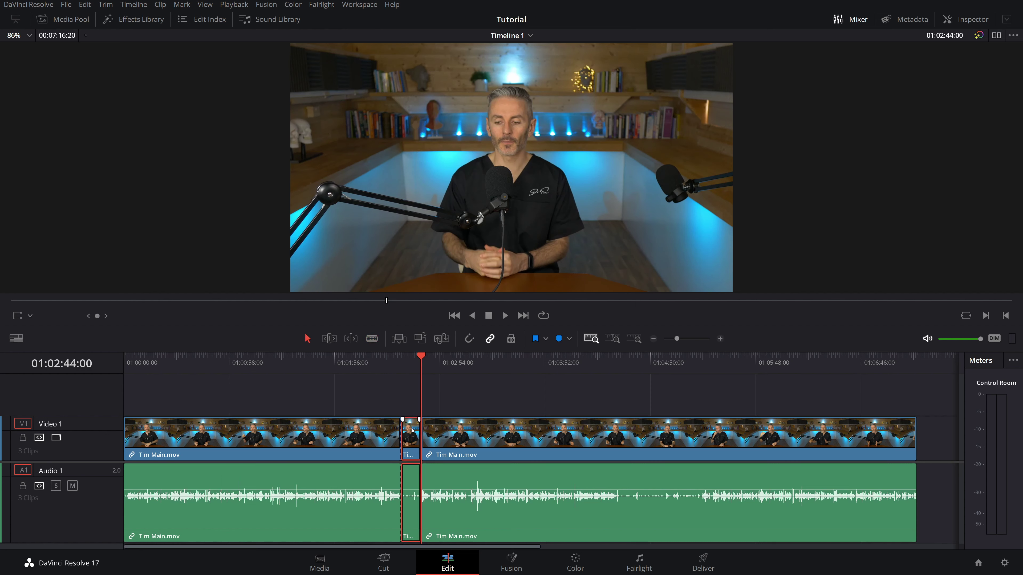
key(BackSpace)
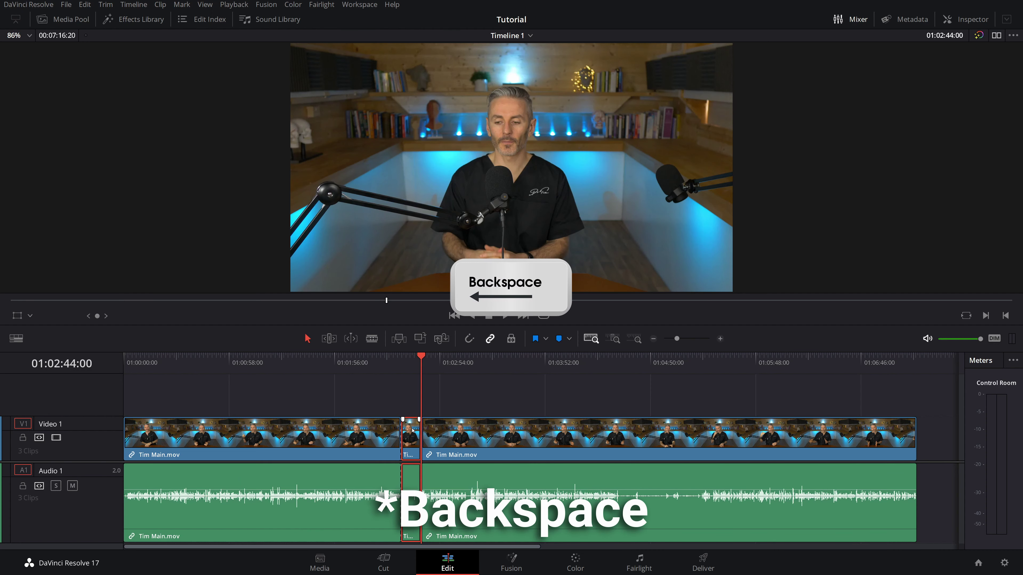
key(BackSpace)
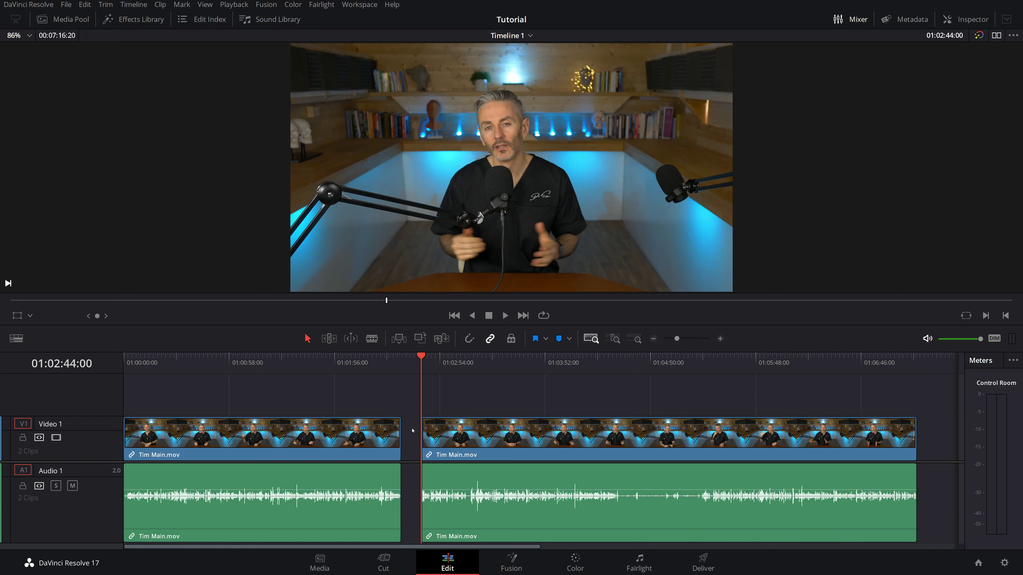
key(ctrl+z)
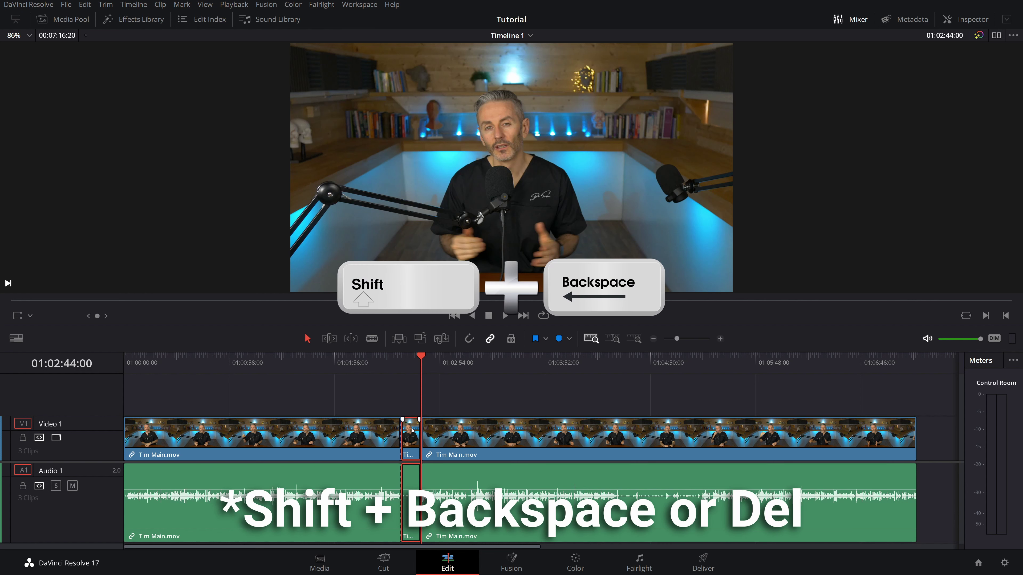
key(shift+BackSpace)
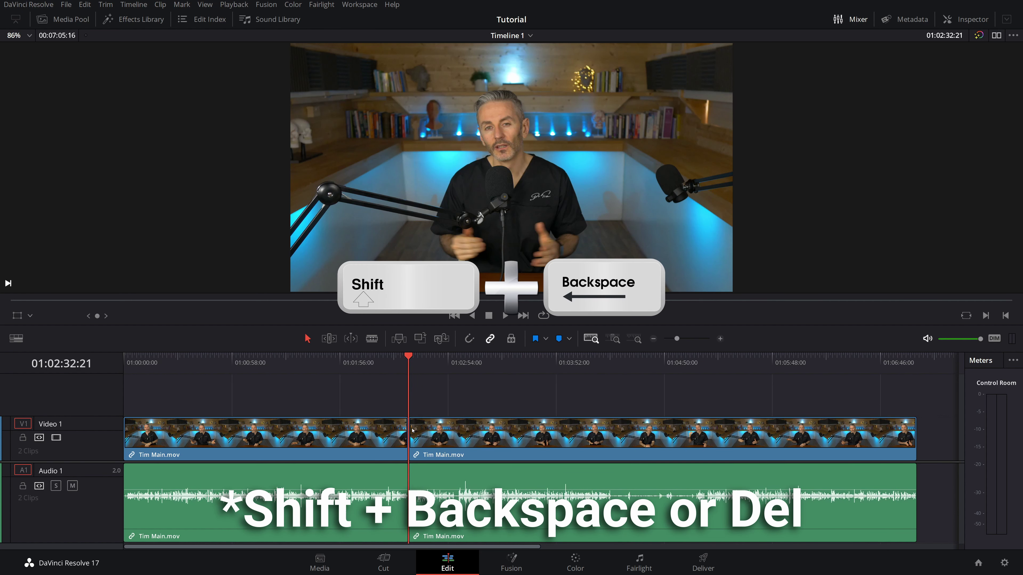
- Blade the second interview clip at 01:04:21:15 and at 01:05:07:02
click(412, 431)
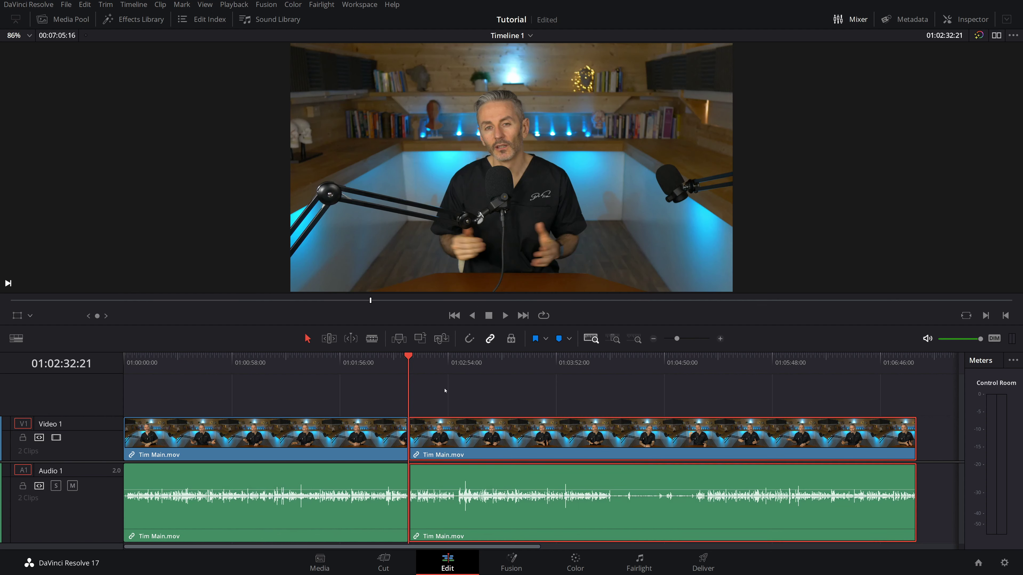
drag(598, 363, 610, 363)
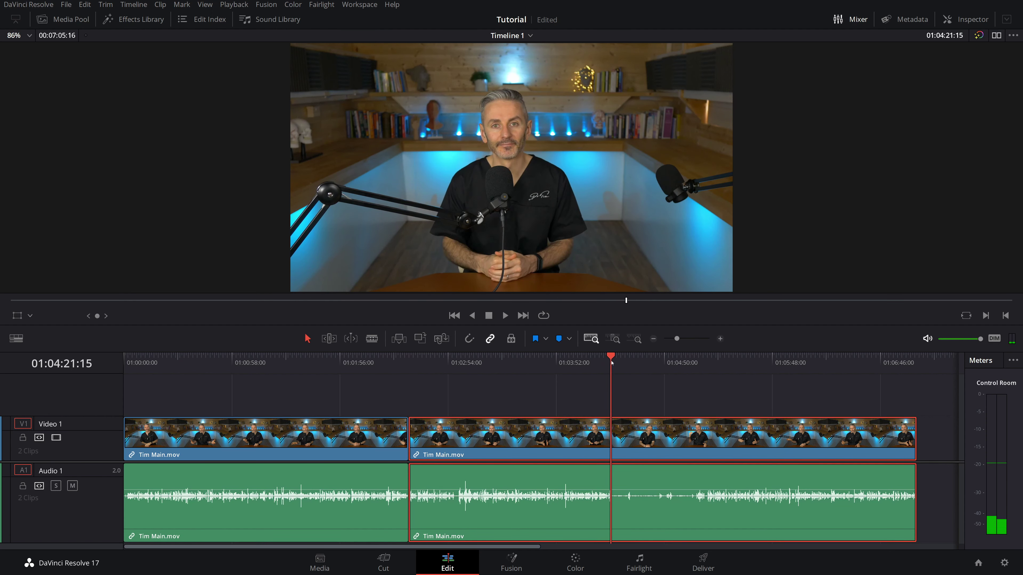
key(b)
click(615, 426)
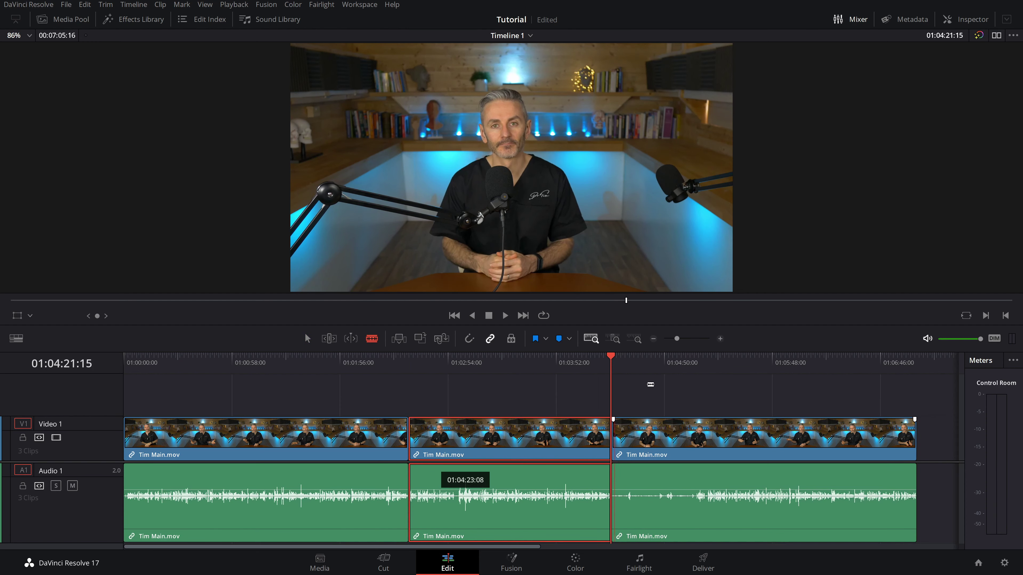
drag(610, 362, 700, 364)
key(shift+Left)
key(shift+Left)
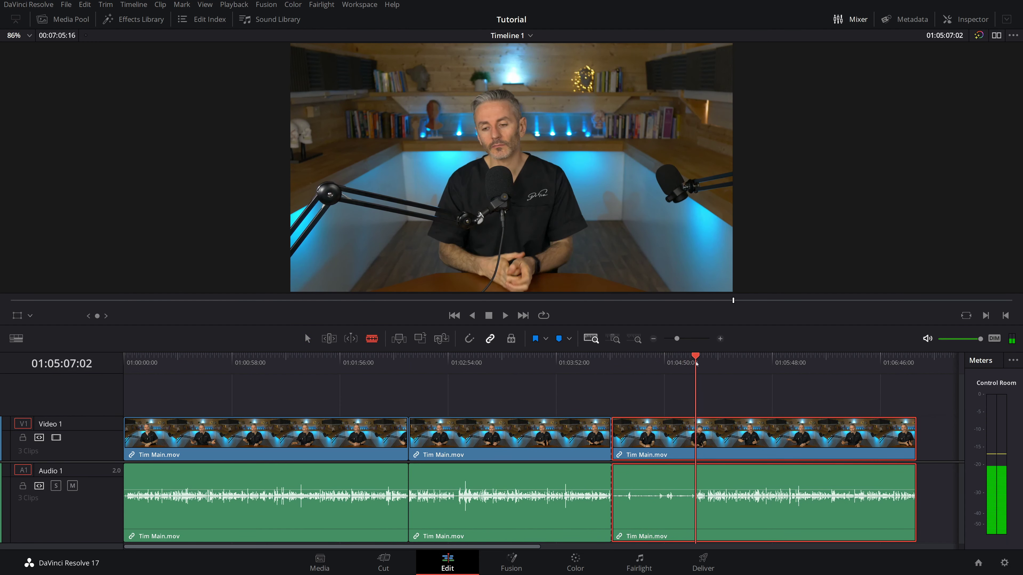
click(694, 426)
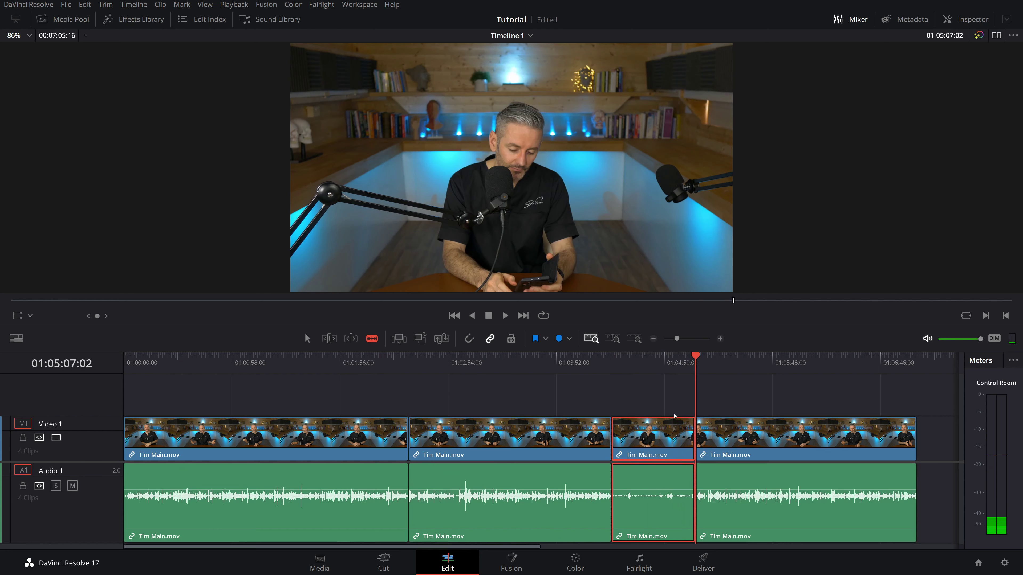
- Ripple-delete the piece between the cuts, fit the timeline, and play it from the start
key(shift+Delete)
key(shift+z)
key(Home)
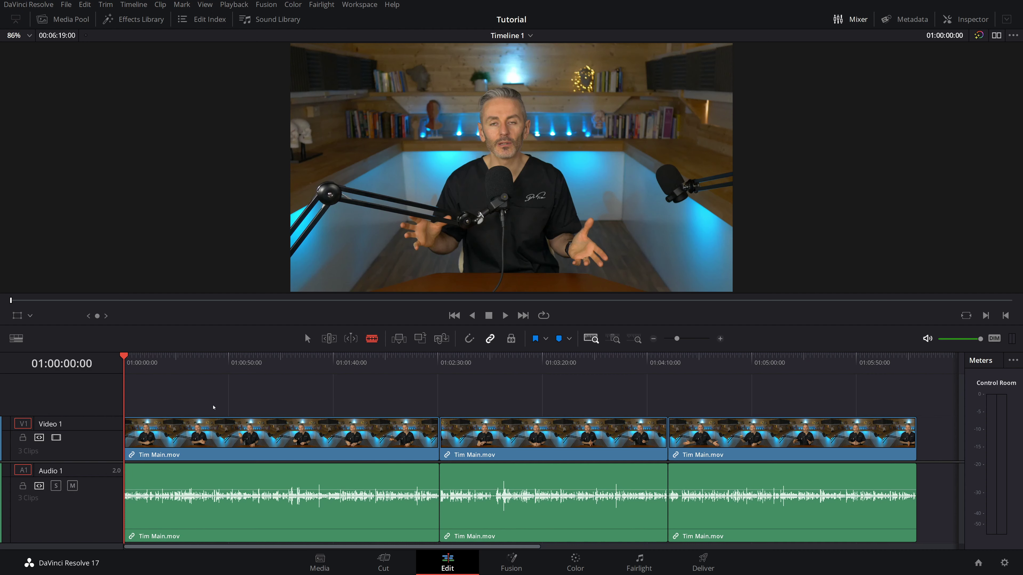
key(l)
key(l)
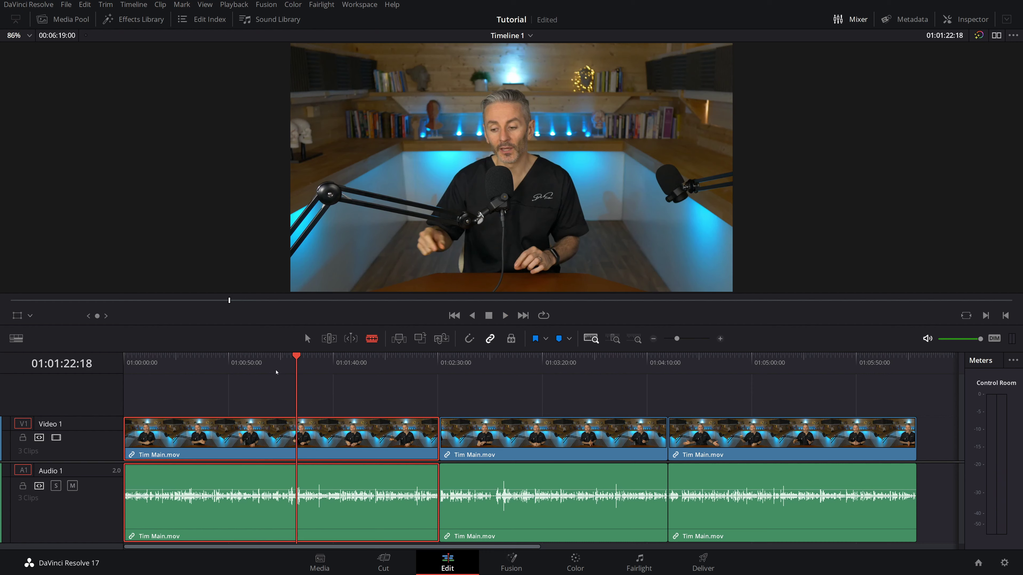
- Zoom in around 01:01:17, review the pause, and blade the clip at 01:01:18:09
drag(277, 371, 288, 370)
scroll(391, 516, up, 2)
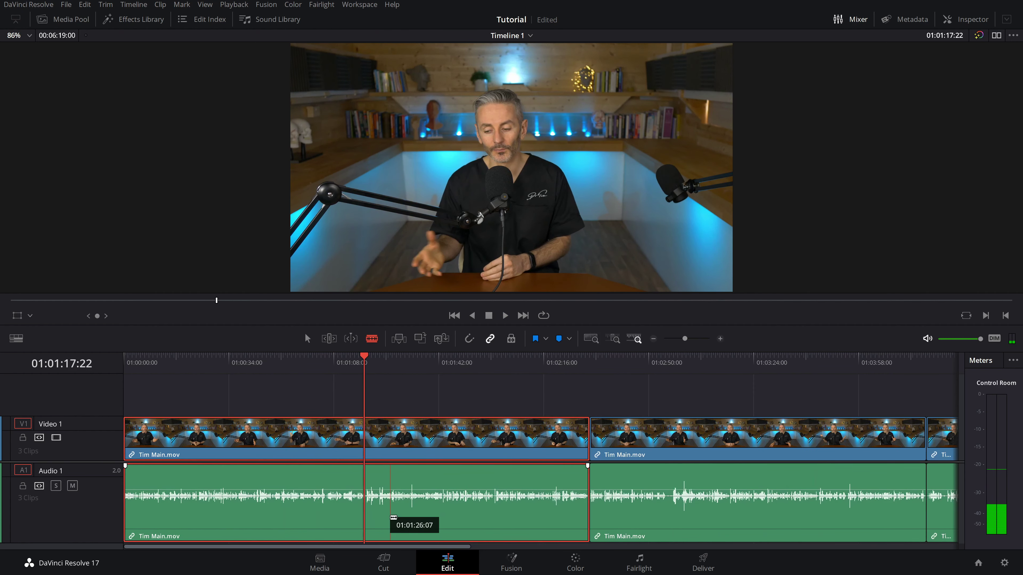
scroll(393, 517, up, 4)
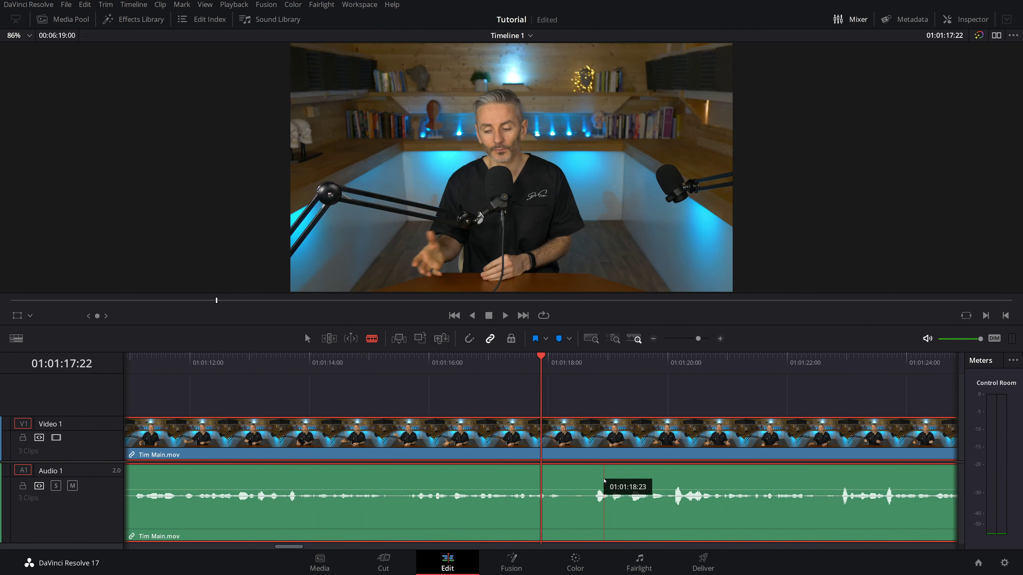
key(space)
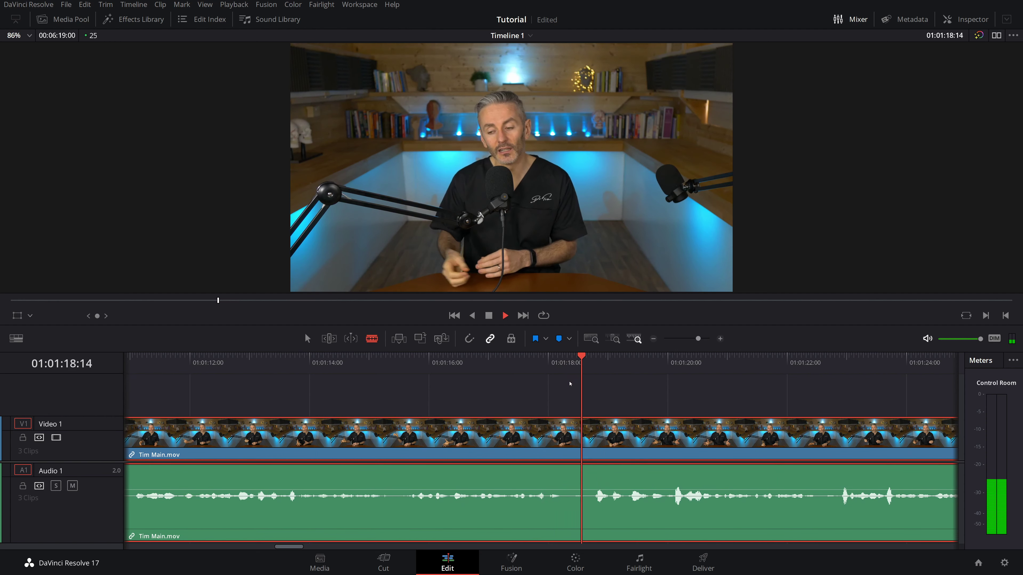
key(space)
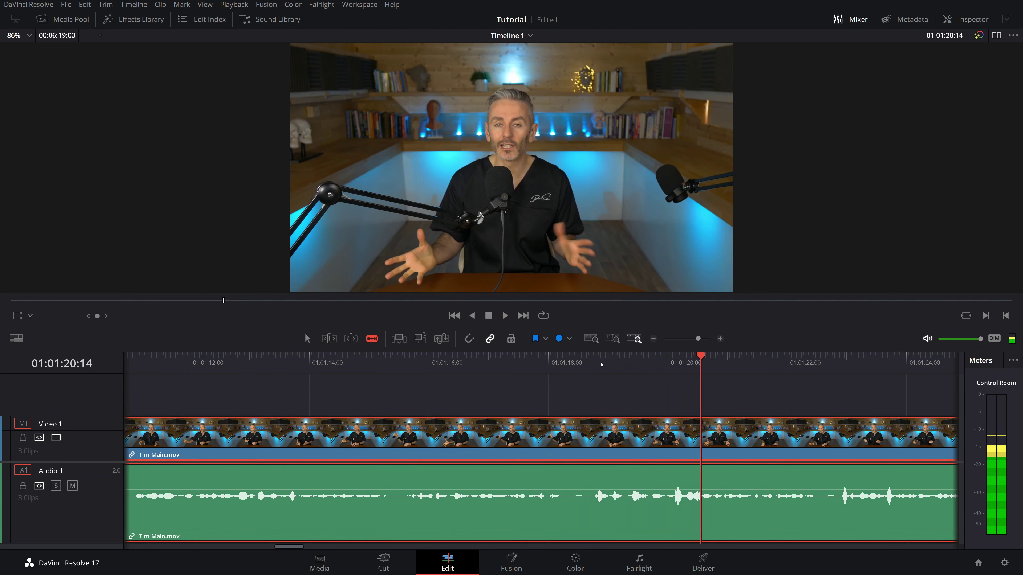
click(569, 360)
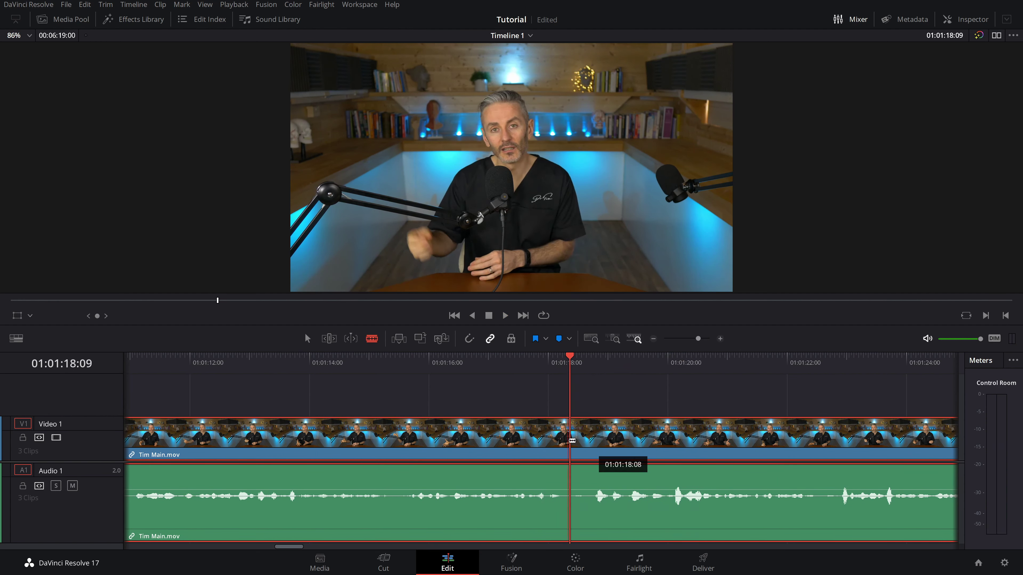
click(570, 440)
- Blade at 01:01:20:00, ripple-delete the pause, and fit all four clips in view
drag(577, 362, 667, 361)
key(ctrl+b)
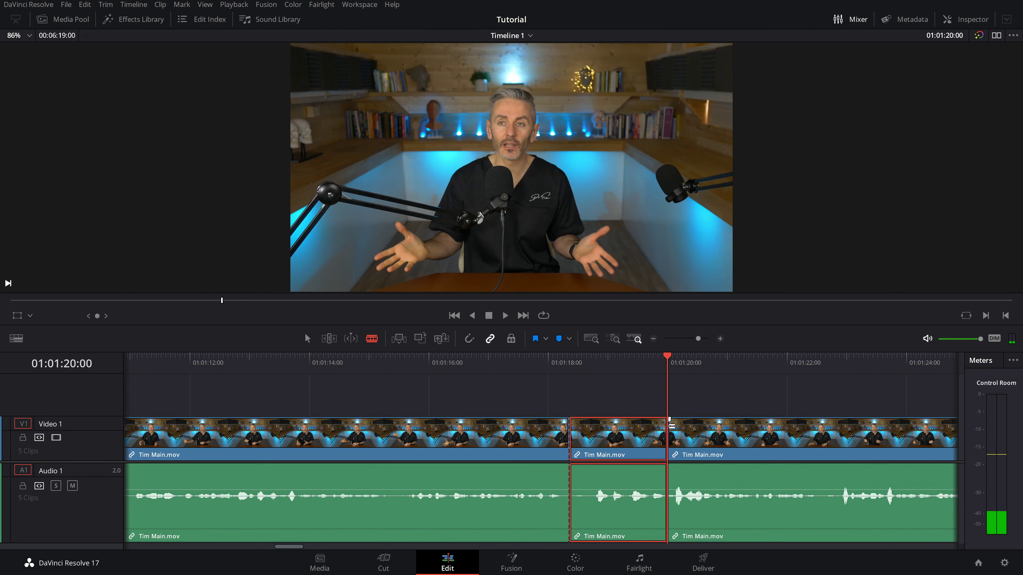
key(shift+BackSpace)
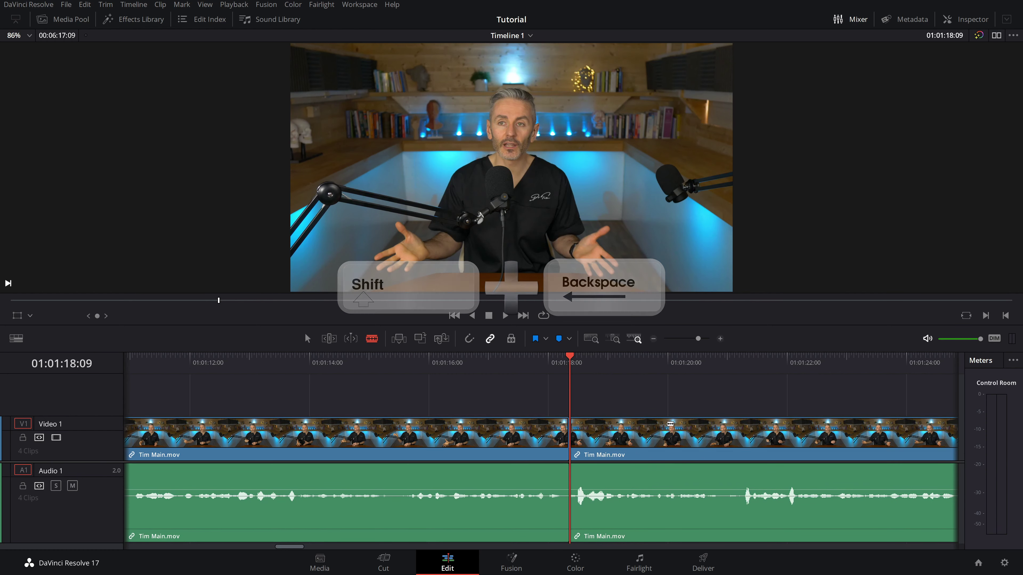
key(shift+z)
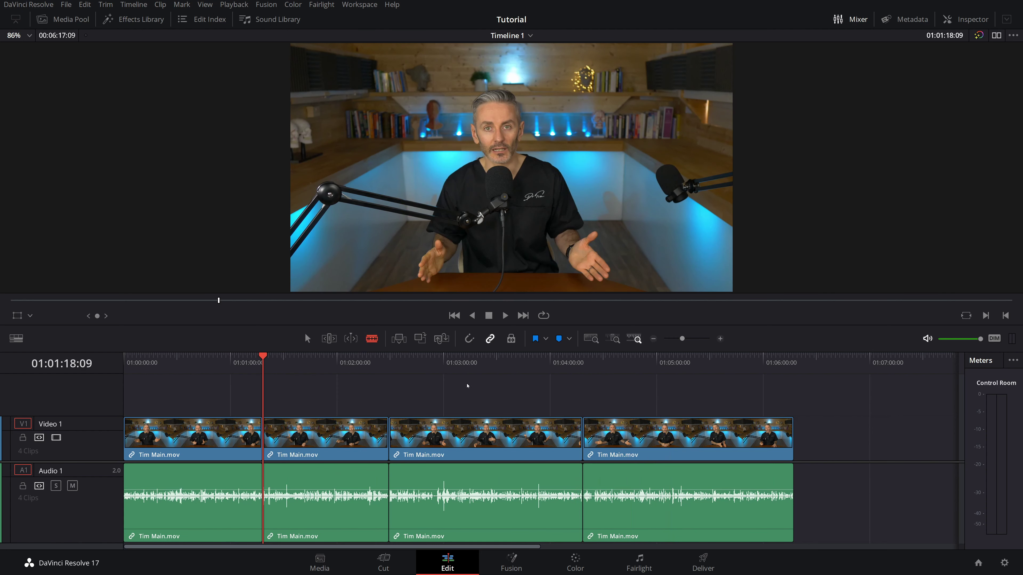
- Slide the clips along Video 1 with snapping on until all four butt together, then reopen the Media Pool
key(a)
drag(328, 435, 856, 446)
drag(526, 439, 400, 428)
click(470, 341)
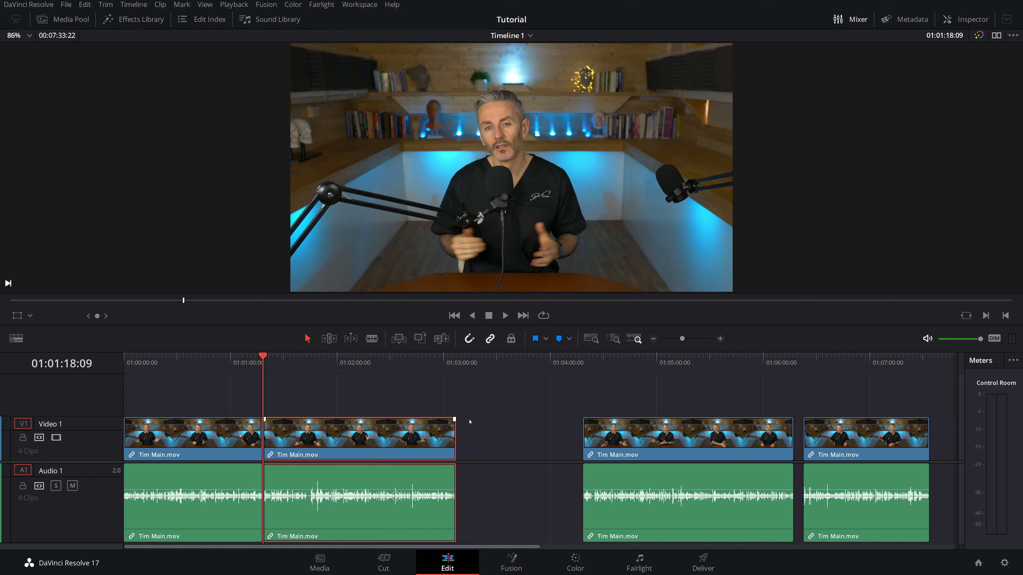
drag(878, 437, 532, 436)
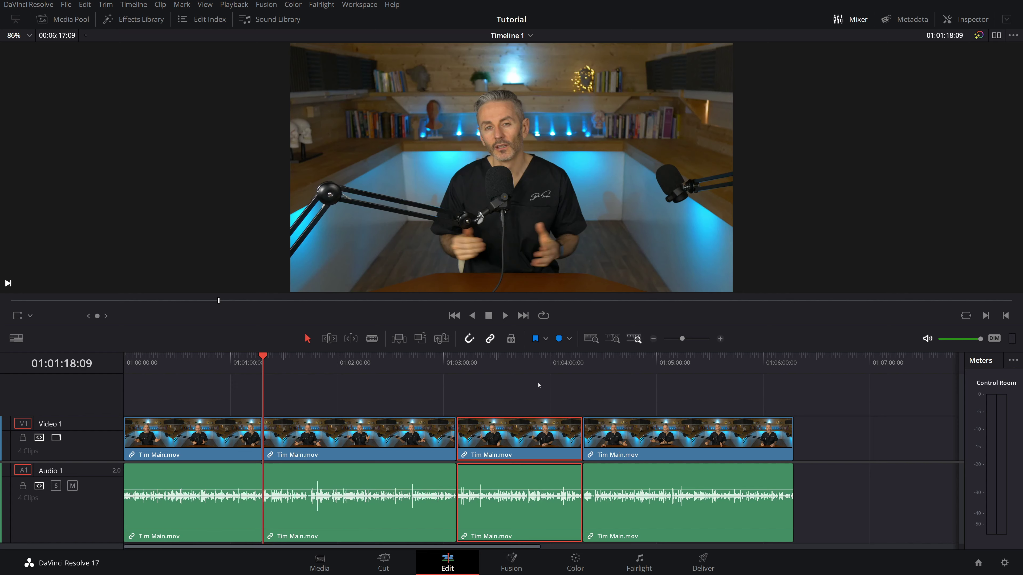
click(61, 21)
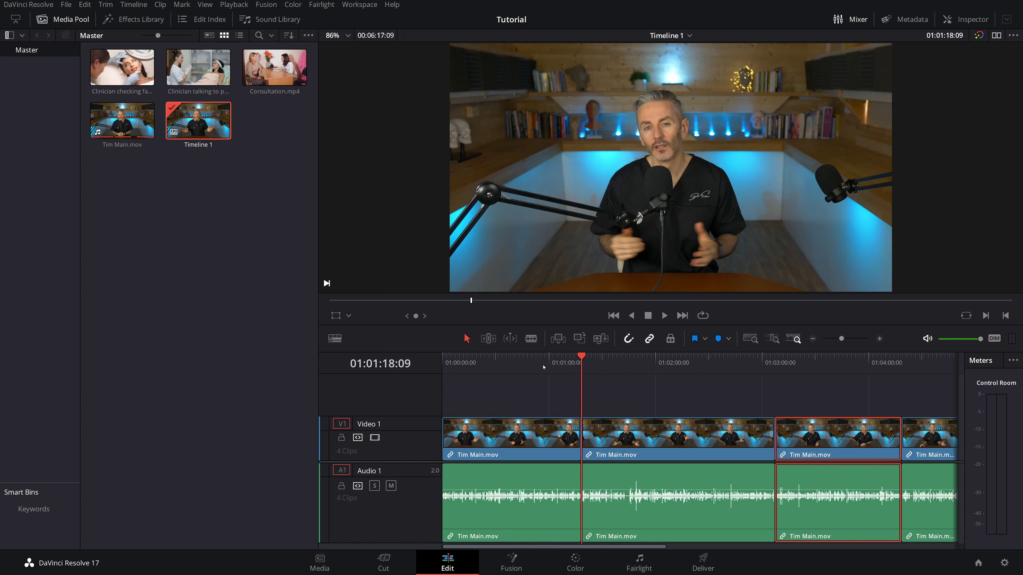
- Switch to the dual source/timeline viewer layout and play a stretch of the interview near 01:00:49
click(530, 367)
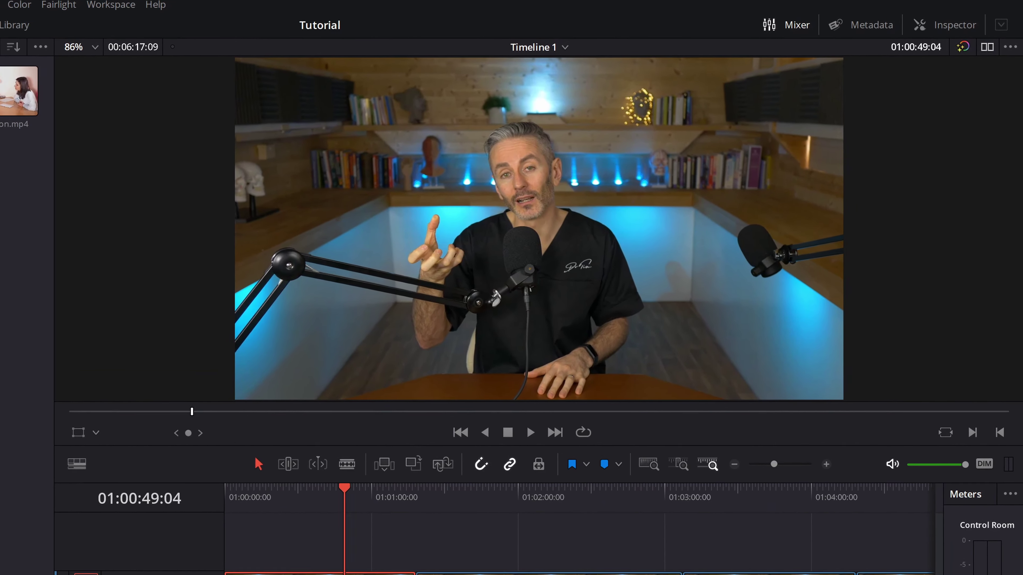
click(981, 54)
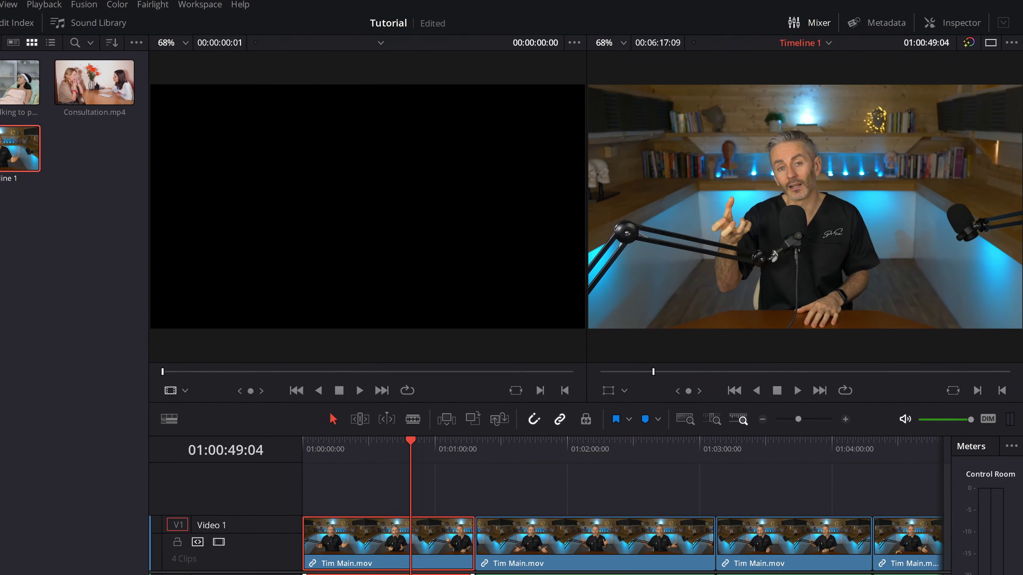
click(408, 439)
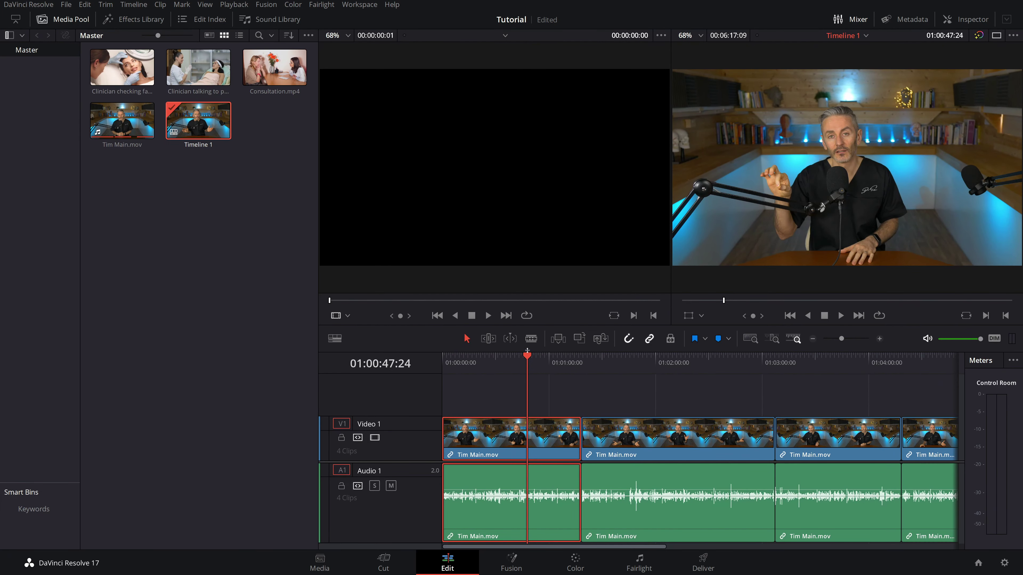
key(space)
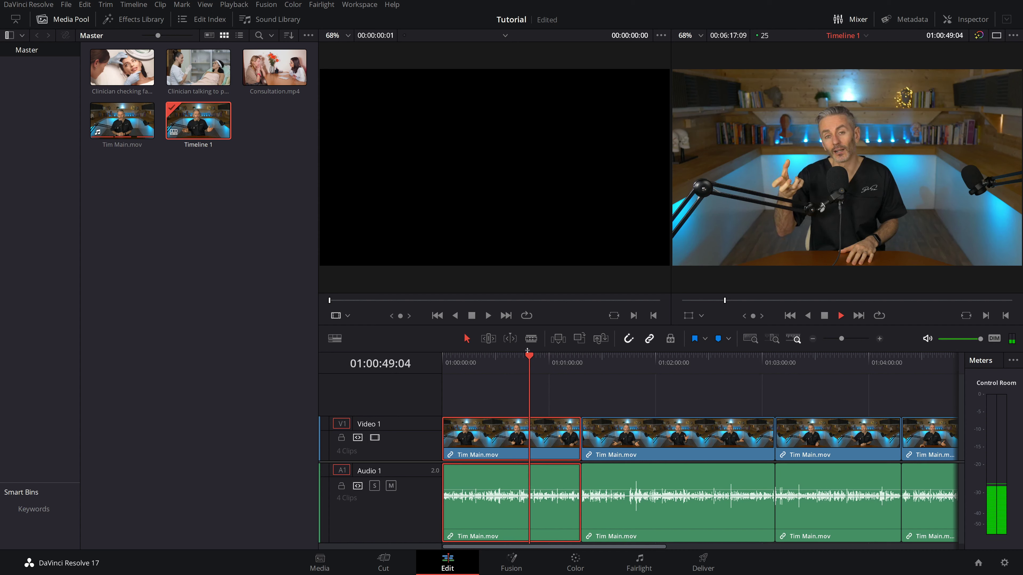
key(space)
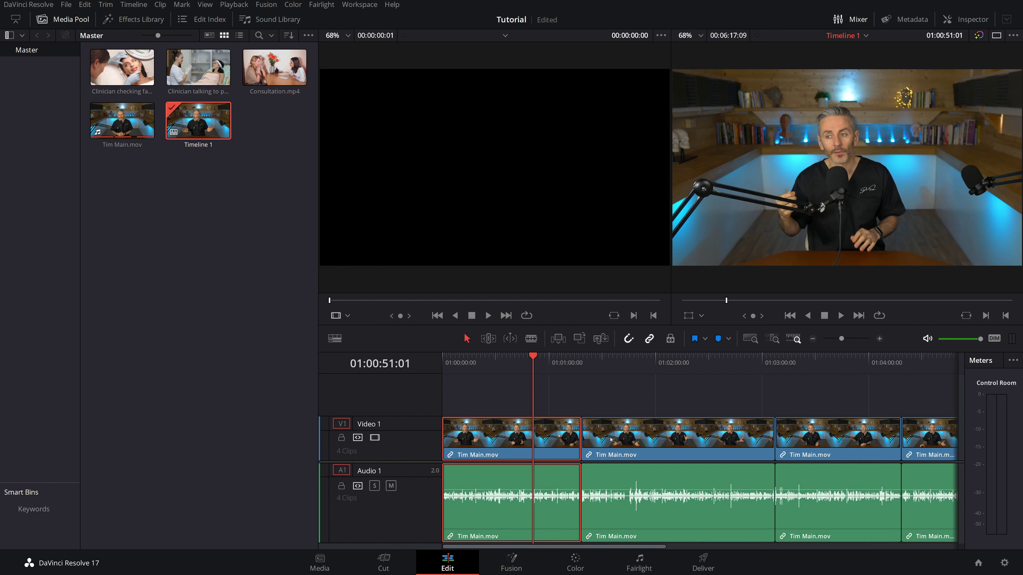
- Load Consultation.mp4 in the source viewer and mark In and Out around a four-second section
double_click(272, 75)
drag(329, 306, 521, 302)
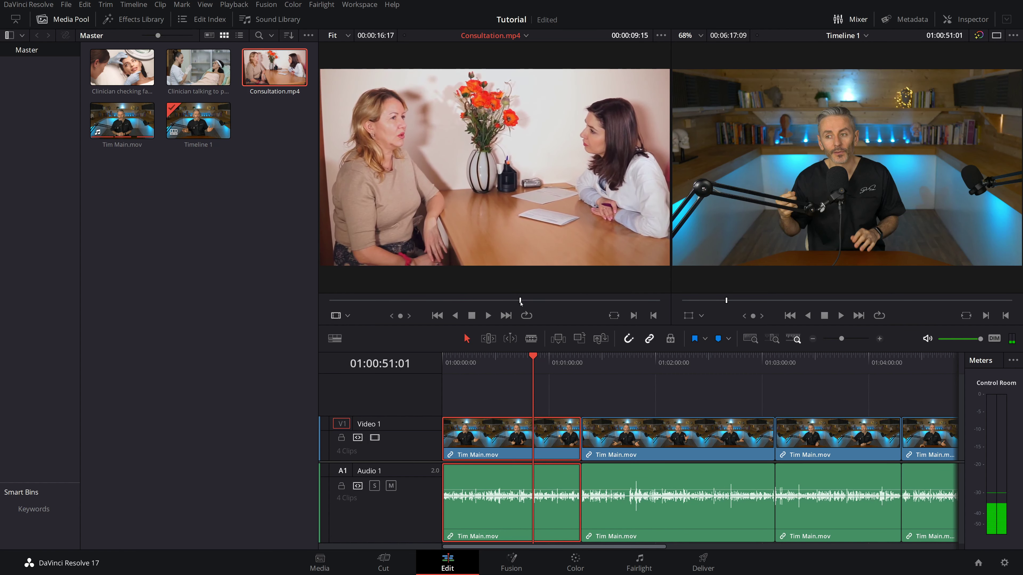
key(i)
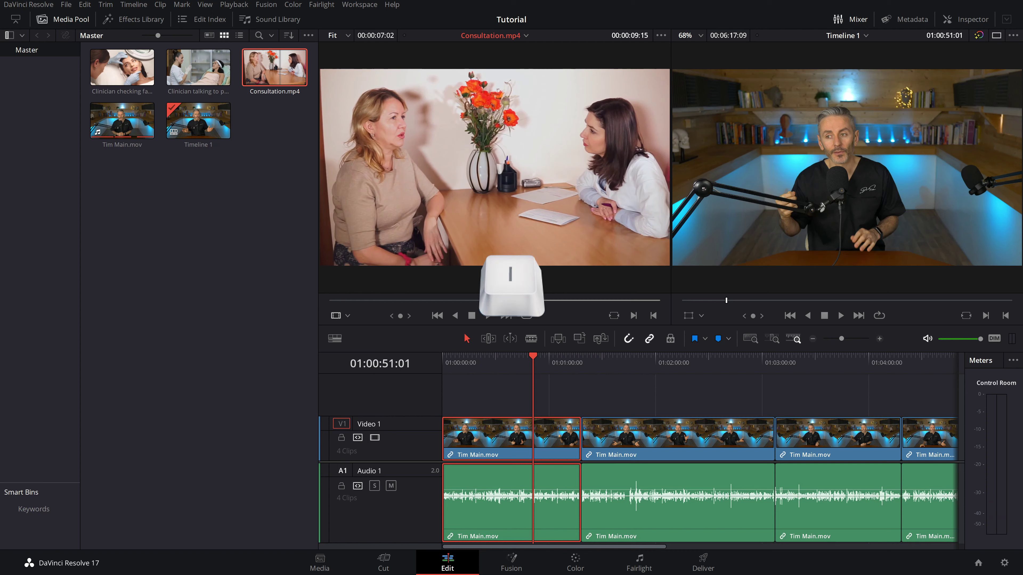
key(space)
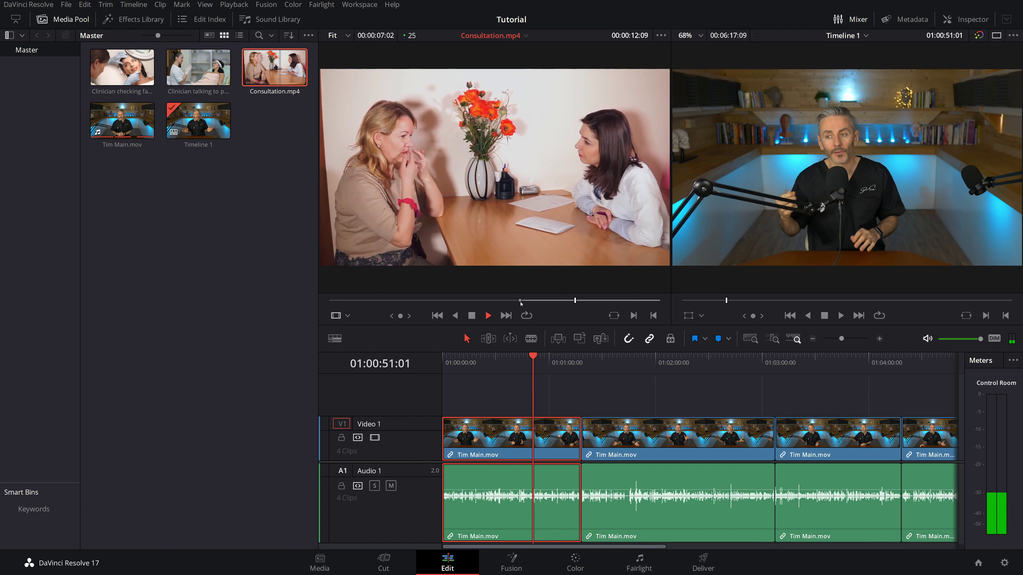
key(space)
key(o)
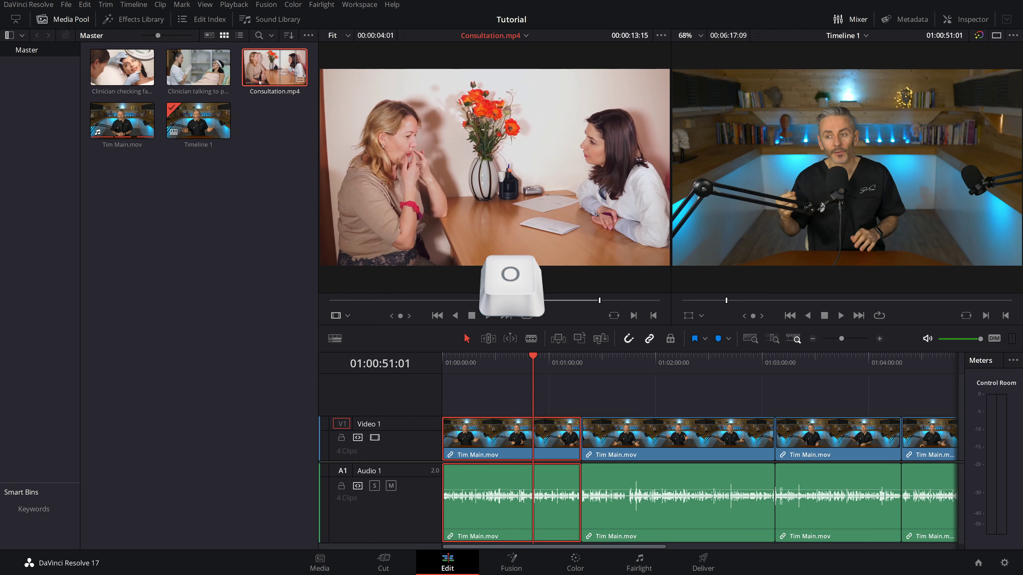
- Drop the marked section onto a new Video 2 track, review it, and return to the single viewer
drag(470, 150, 540, 408)
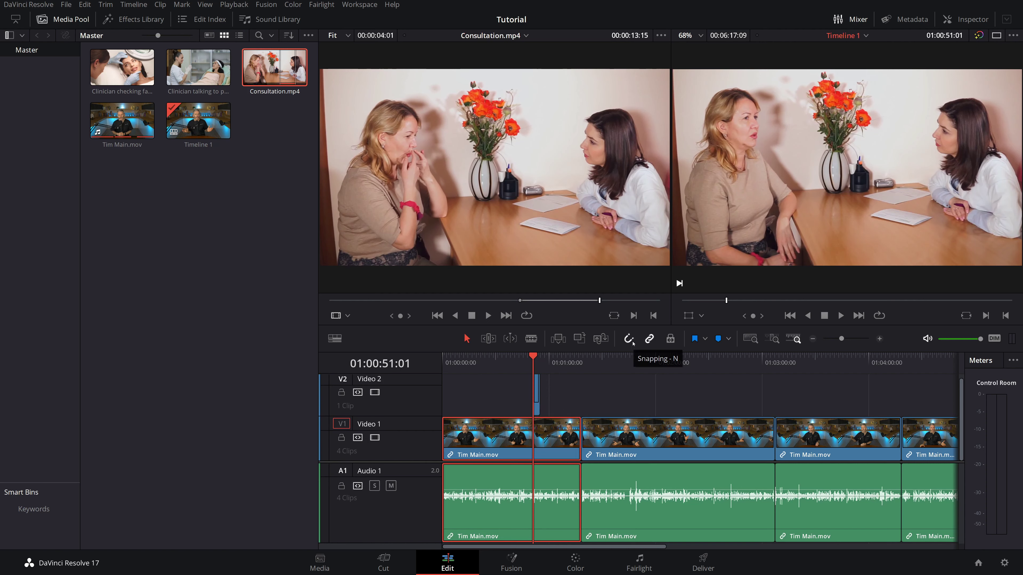
drag(532, 357, 530, 359)
key(space)
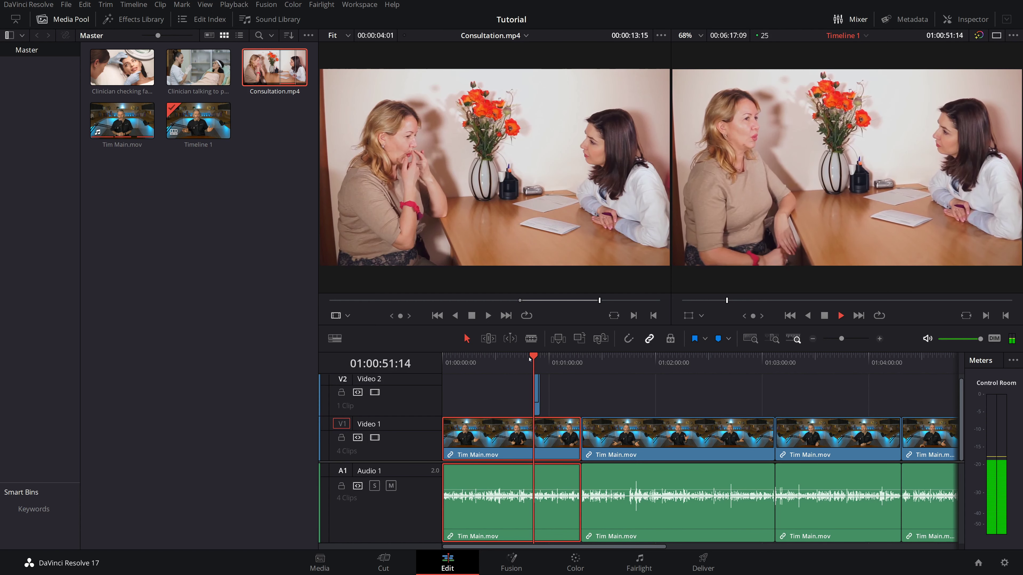
key(space)
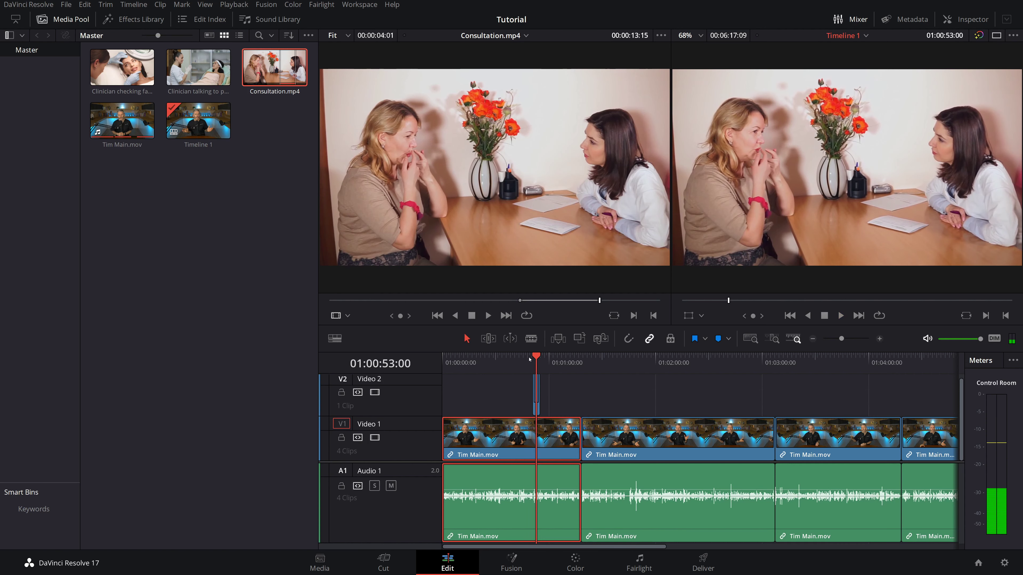
click(996, 36)
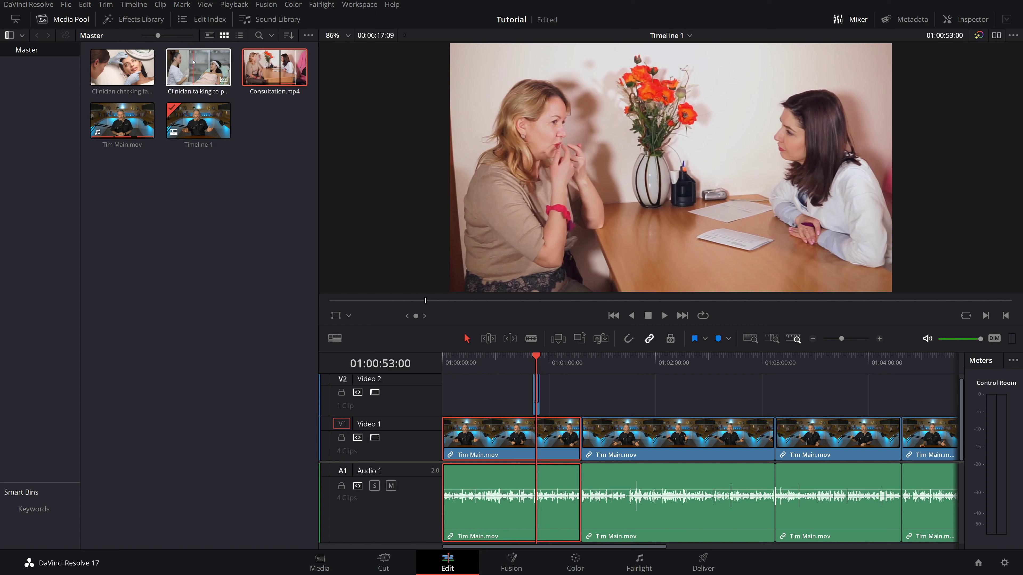
- Add Clinician talking to patient.mp4 to Video 2, cut off its front, and snap it onto the interview cut
drag(193, 62, 582, 403)
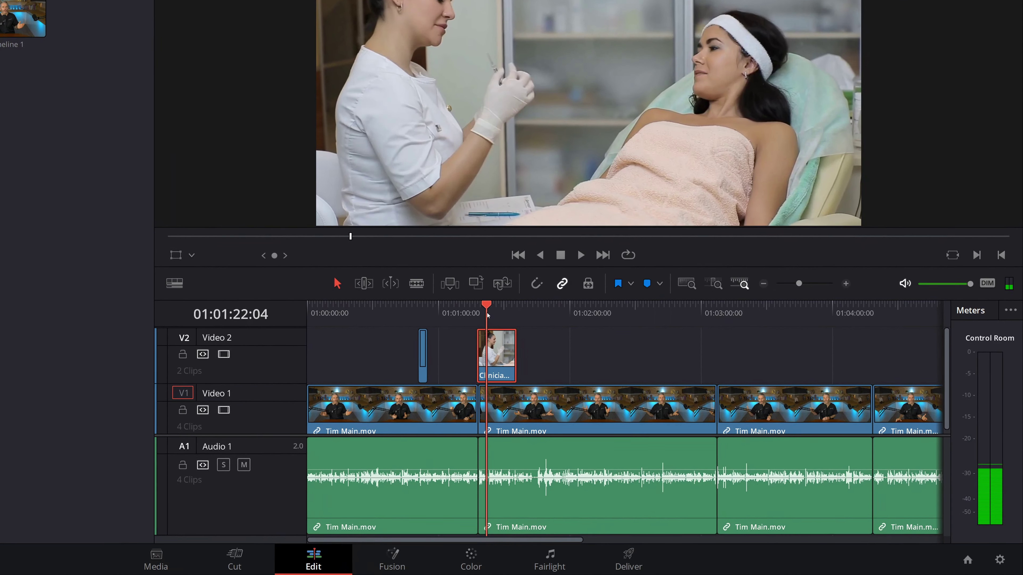
key(ctrl+equal)
key(ctrl+equal)
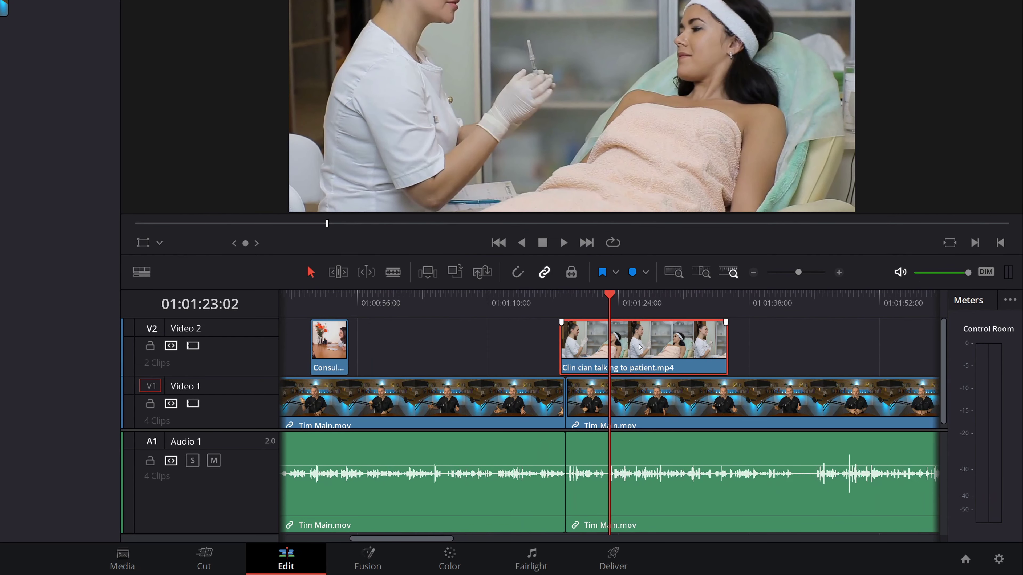
key(b)
click(610, 342)
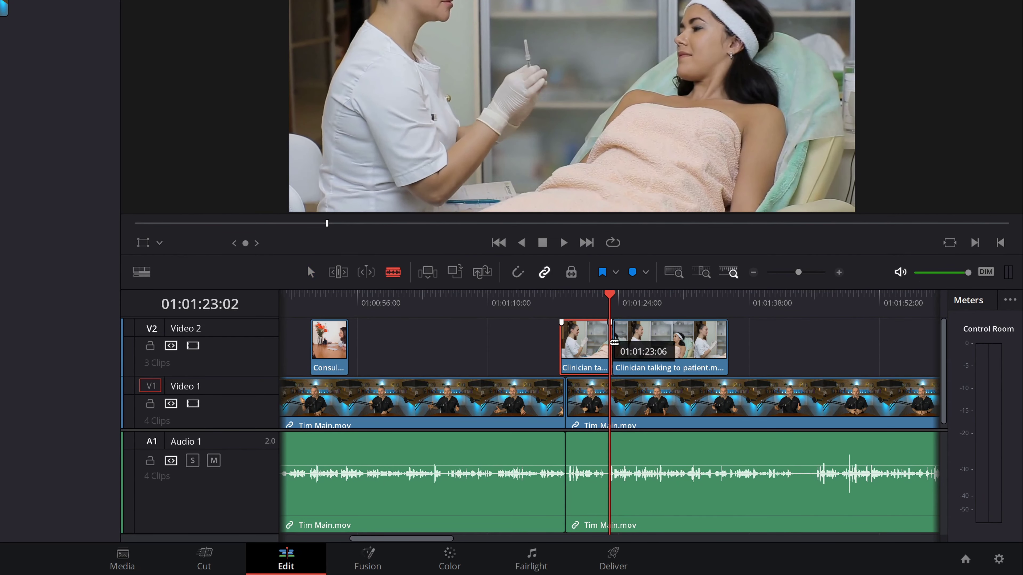
key(BackSpace)
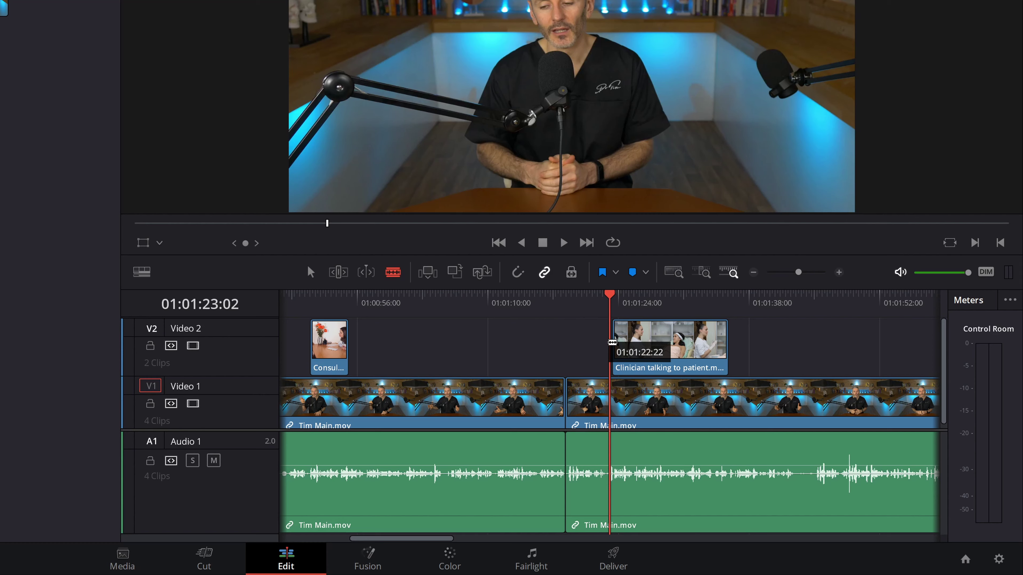
key(a)
drag(643, 350, 594, 350)
key(n)
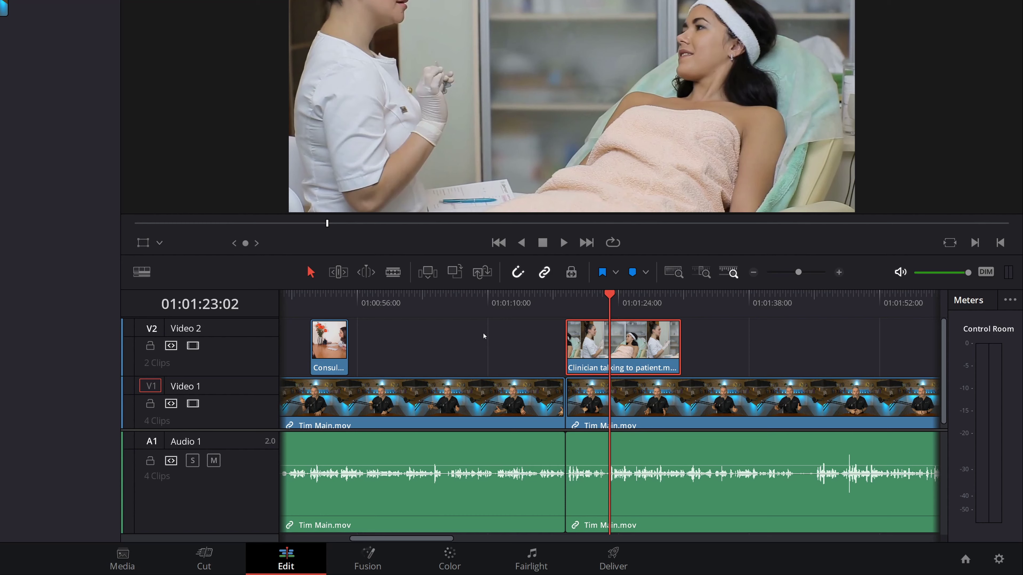
- Split the Clinician clip where the cutaway should end, try deleting a piece, then undo
click(566, 306)
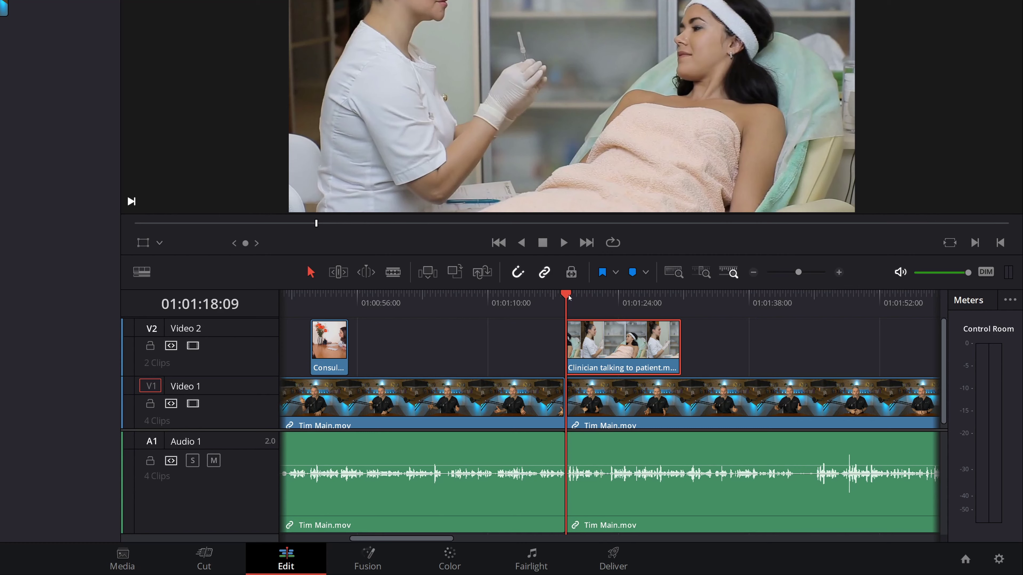
drag(569, 299, 641, 298)
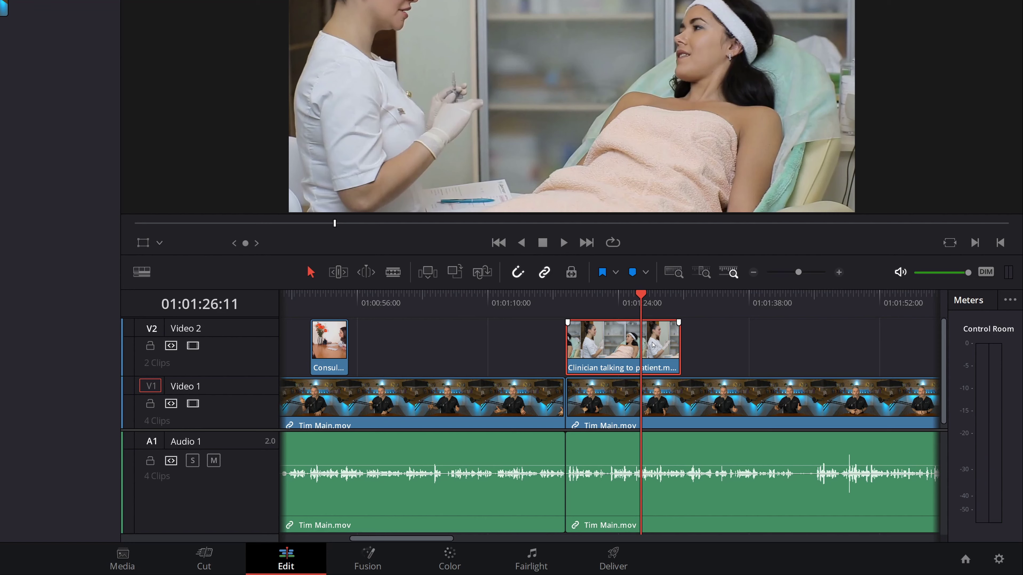
click(394, 272)
click(644, 335)
key(a)
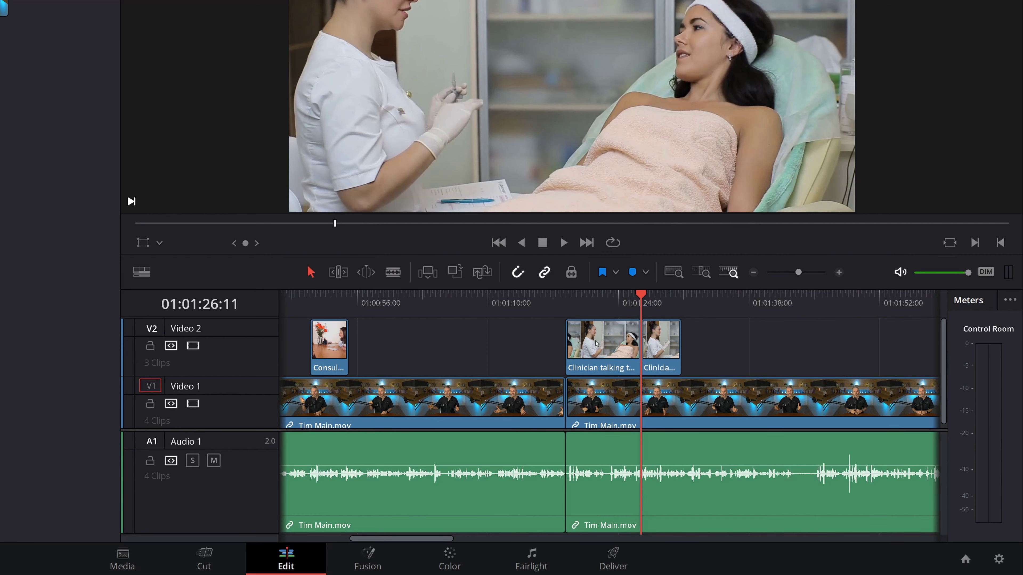
click(597, 344)
key(Delete)
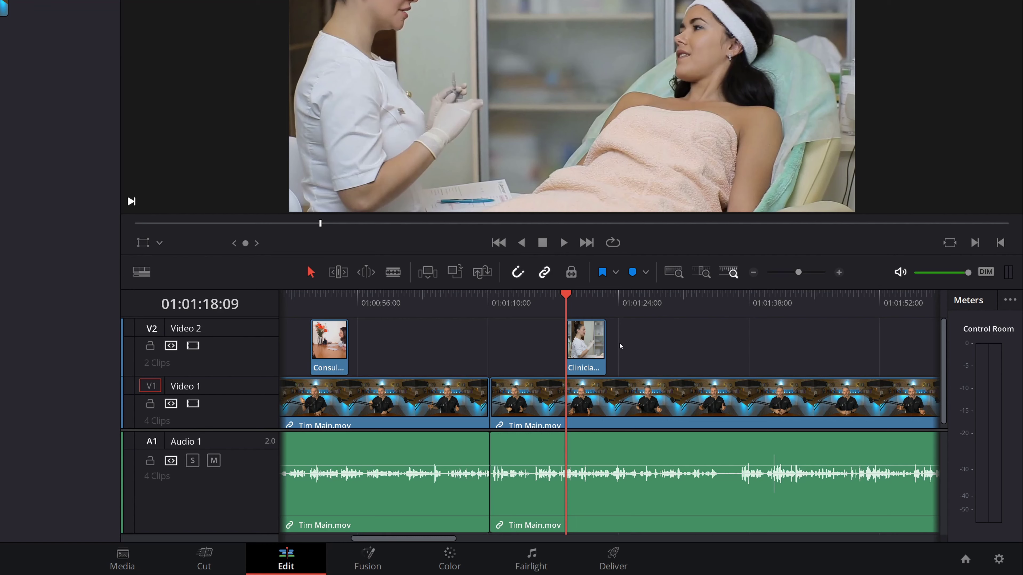
key(F9)
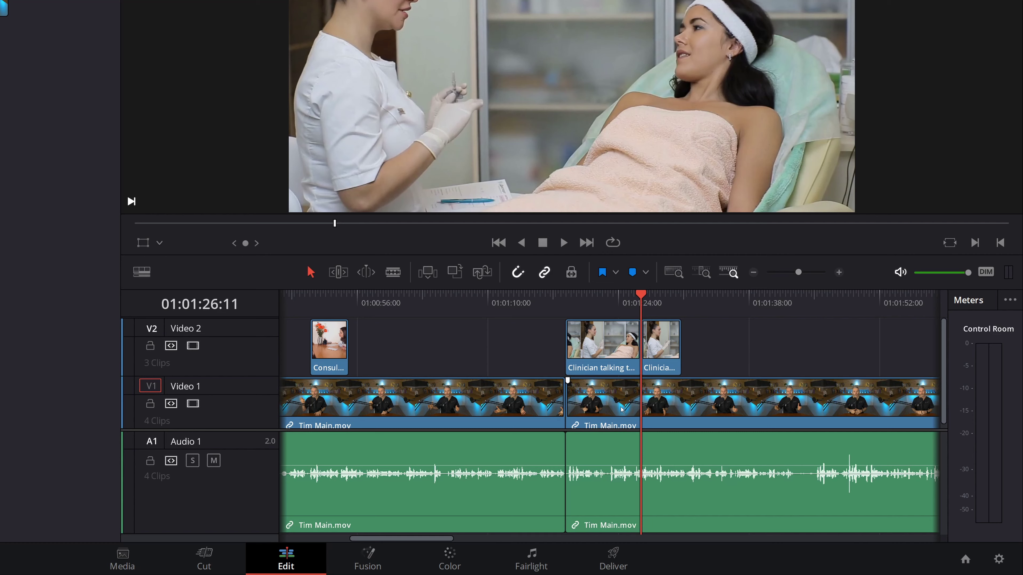
- Split the interview at the same point, ripple-delete it with the Clinician piece, then undo
key(b)
click(641, 403)
key(a)
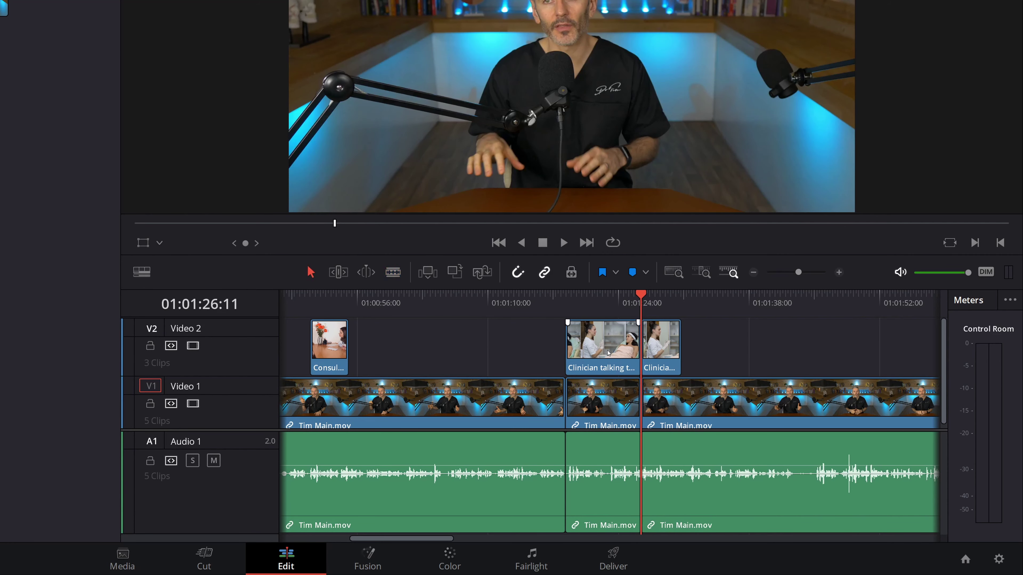
click(608, 353)
ctrl+click(615, 407)
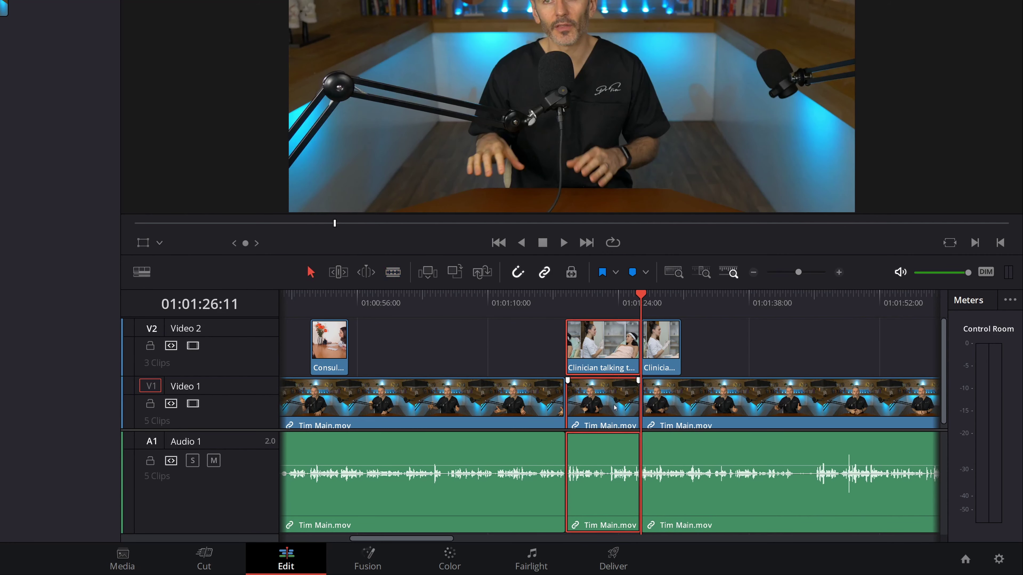
key(shift+BackSpace)
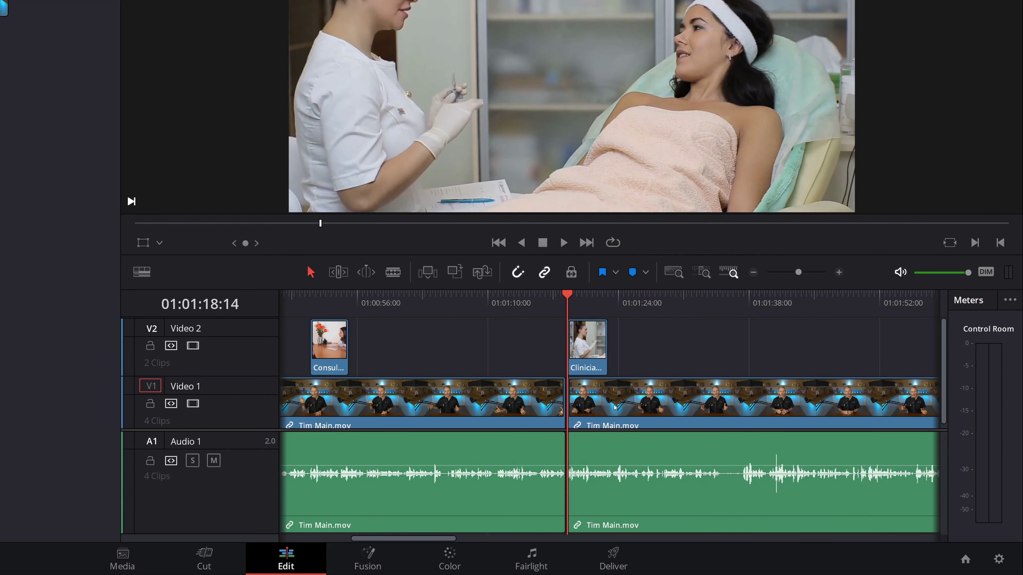
key(ctrl+z)
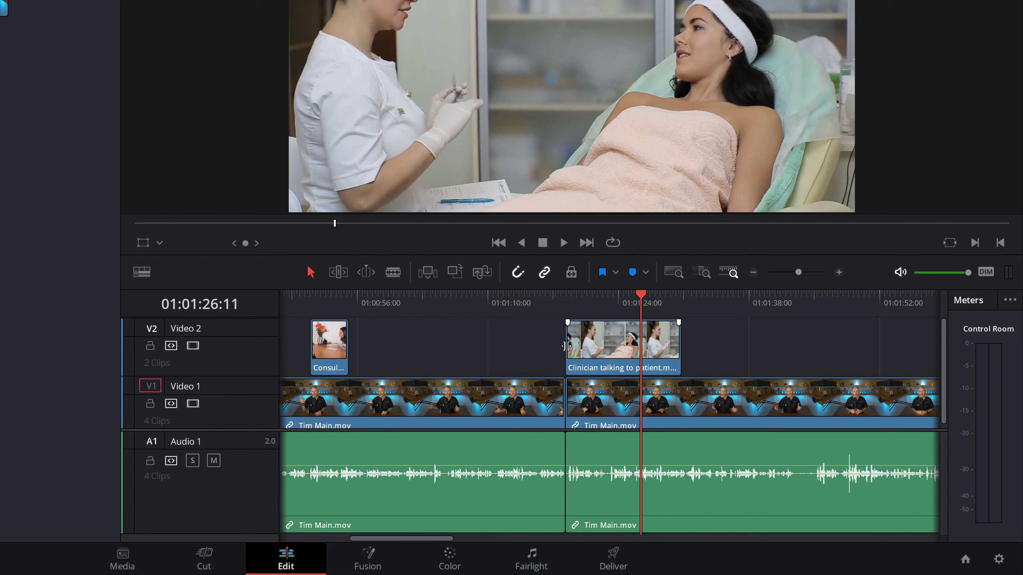
drag(565, 345, 586, 342)
key(shift+z)
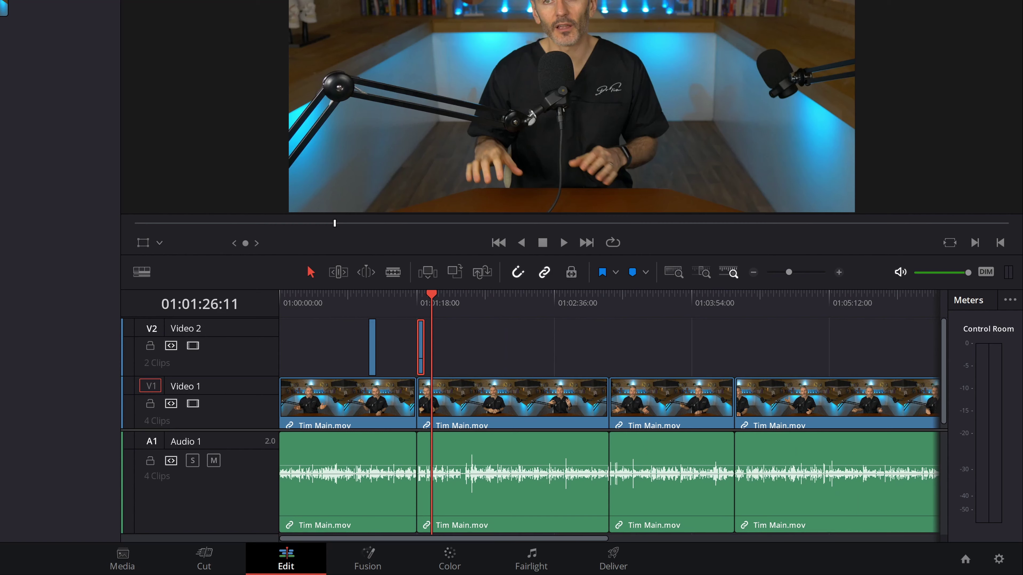
drag(219, 136, 507, 359)
key(Down)
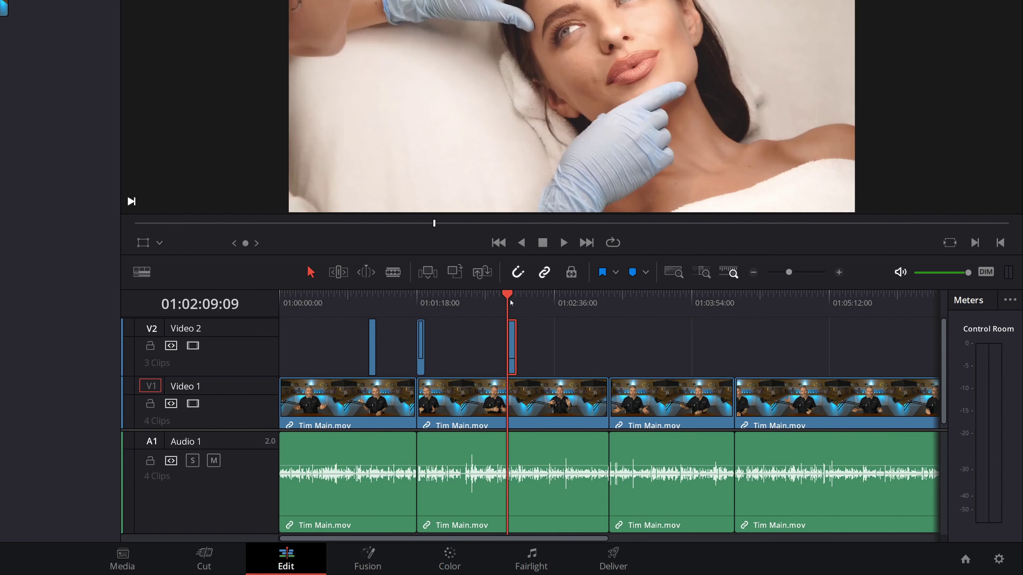
key(ctrl+equal)
key(ctrl+equal)
key(ctrl+equal)
key(ctrl+equal)
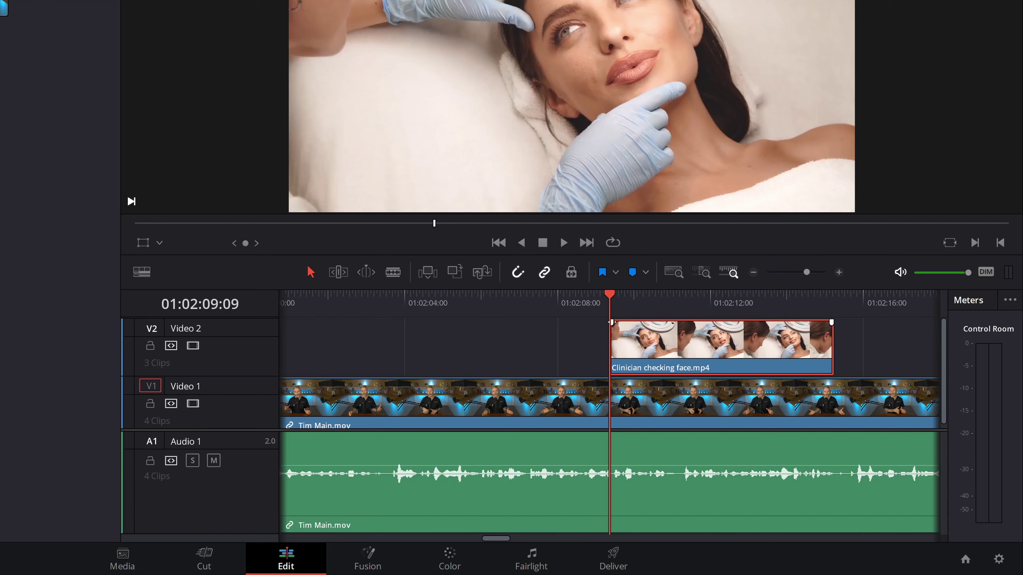
drag(612, 322, 686, 351)
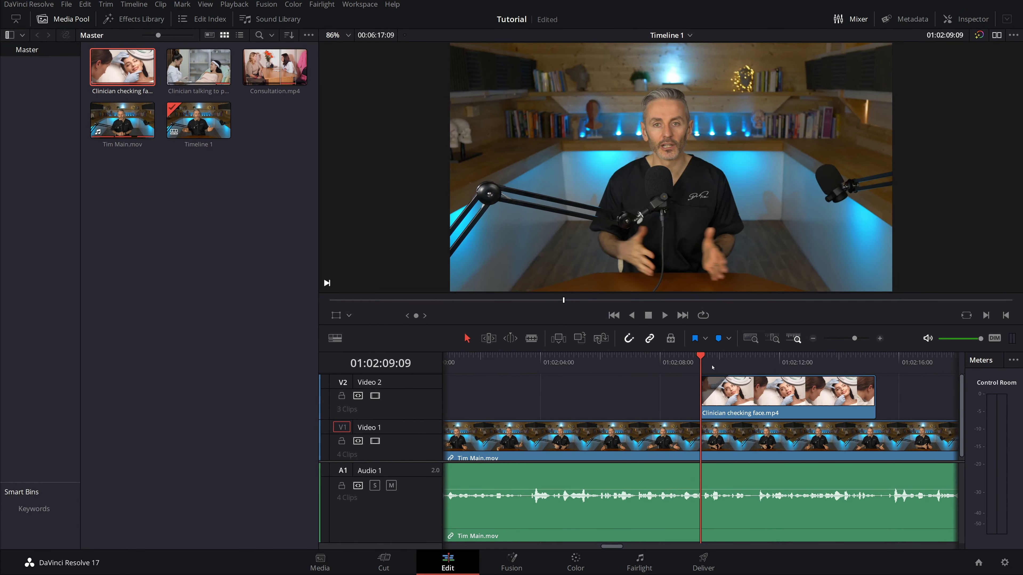
key(space)
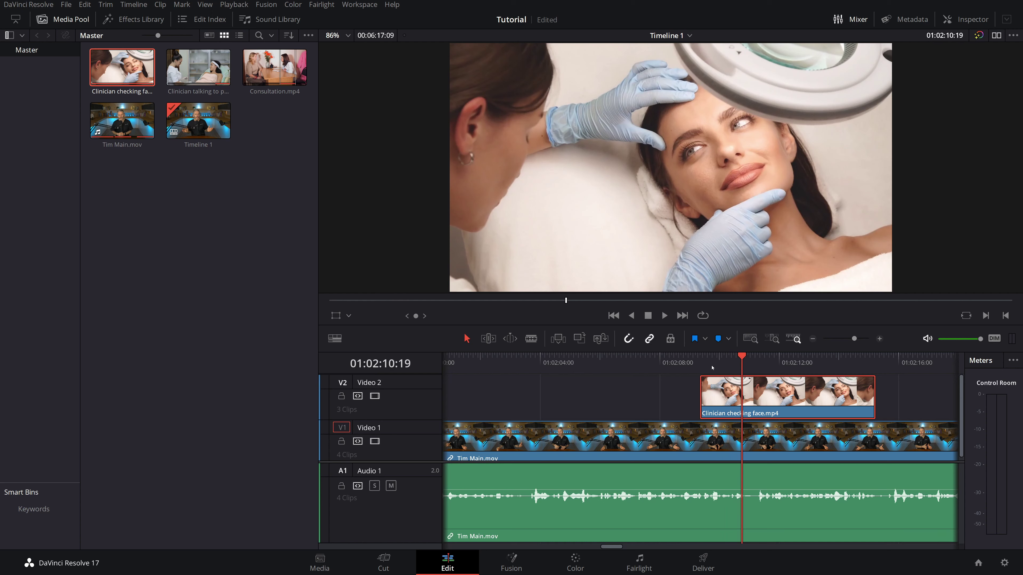
- Browse the Effects Library's Video Transitions list, then drag the playhead back to the timeline start
click(138, 25)
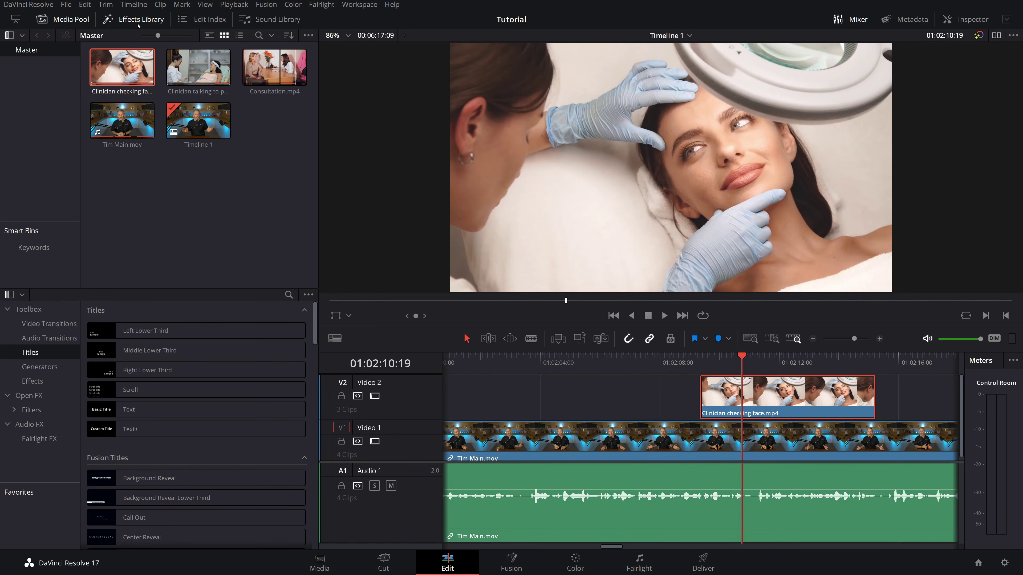
click(60, 325)
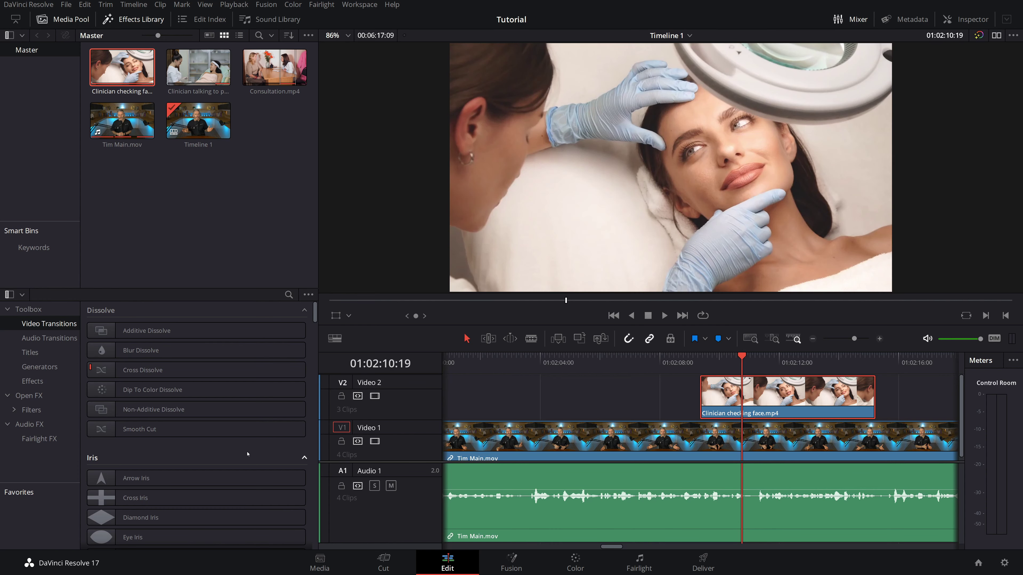
scroll(248, 454, down, 1)
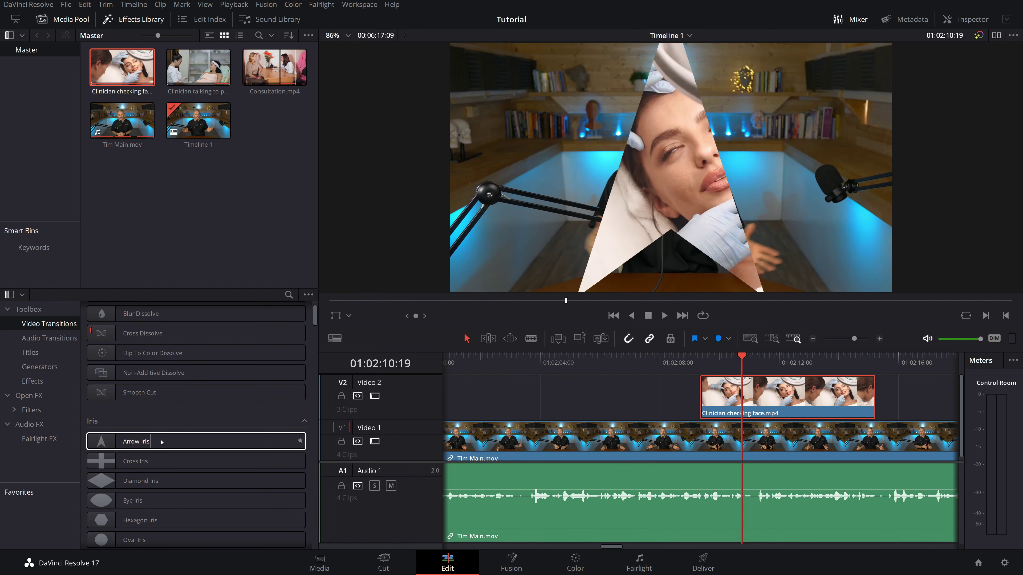
scroll(115, 464, down, 1)
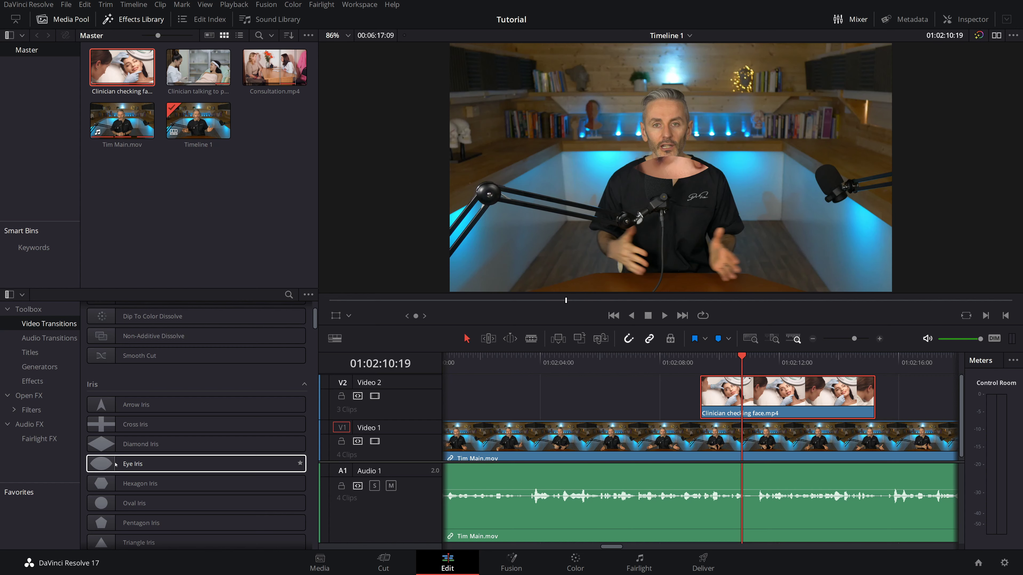
scroll(470, 364, down, 5)
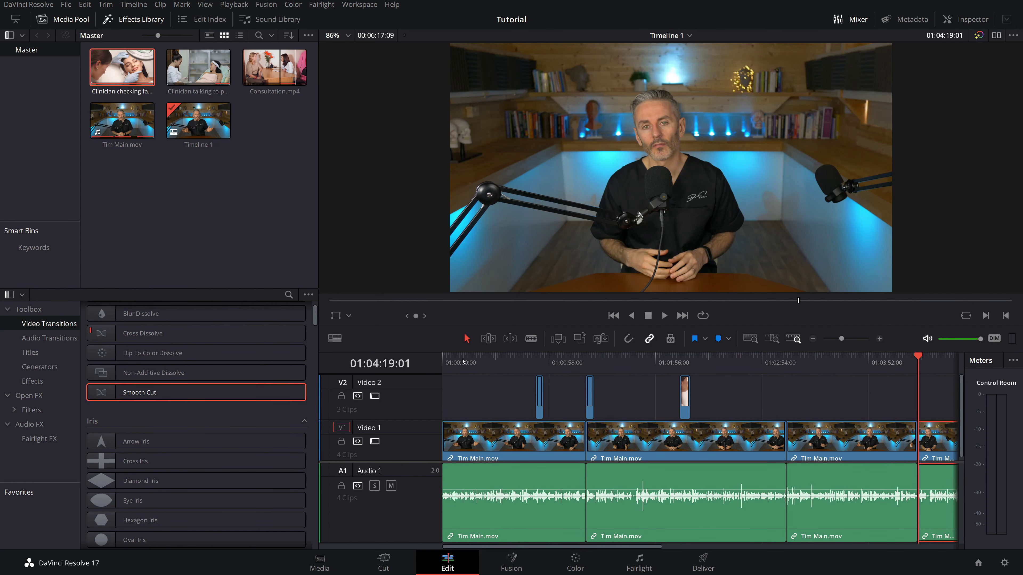
drag(463, 362, 448, 363)
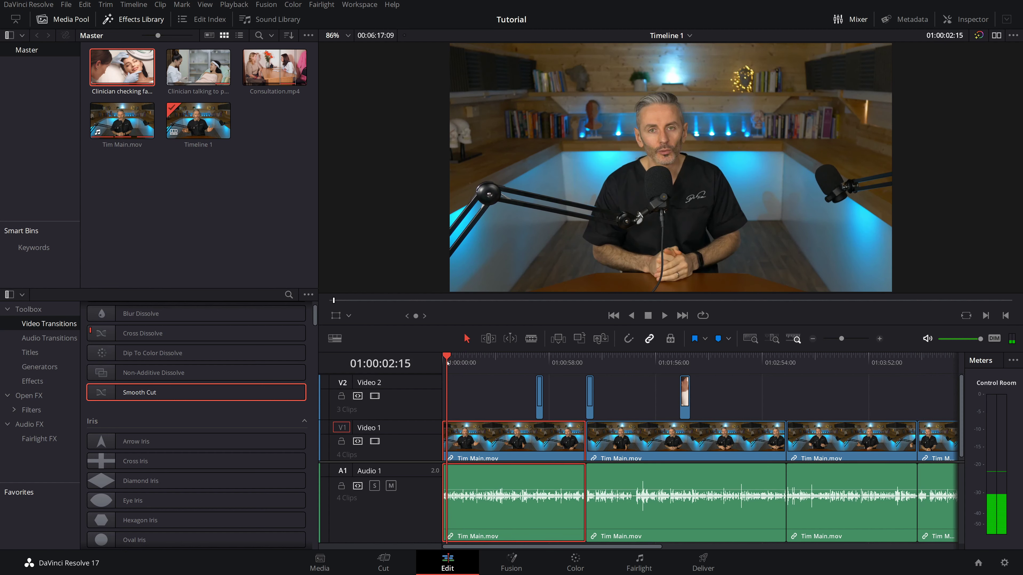
- Drag a Text title from Titles onto Video 2 at the timeline start and open the Inspector
click(25, 356)
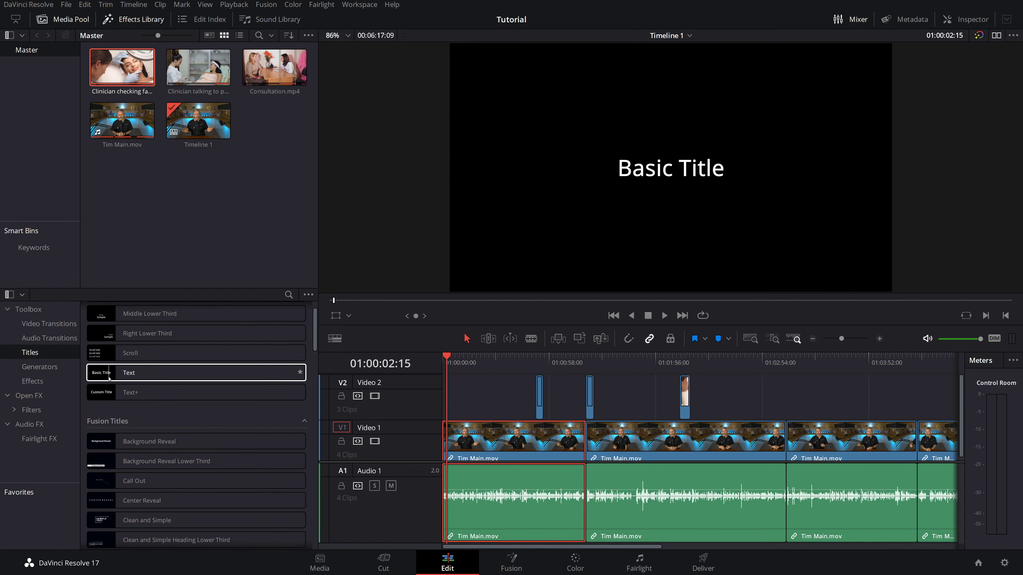
drag(109, 378, 447, 398)
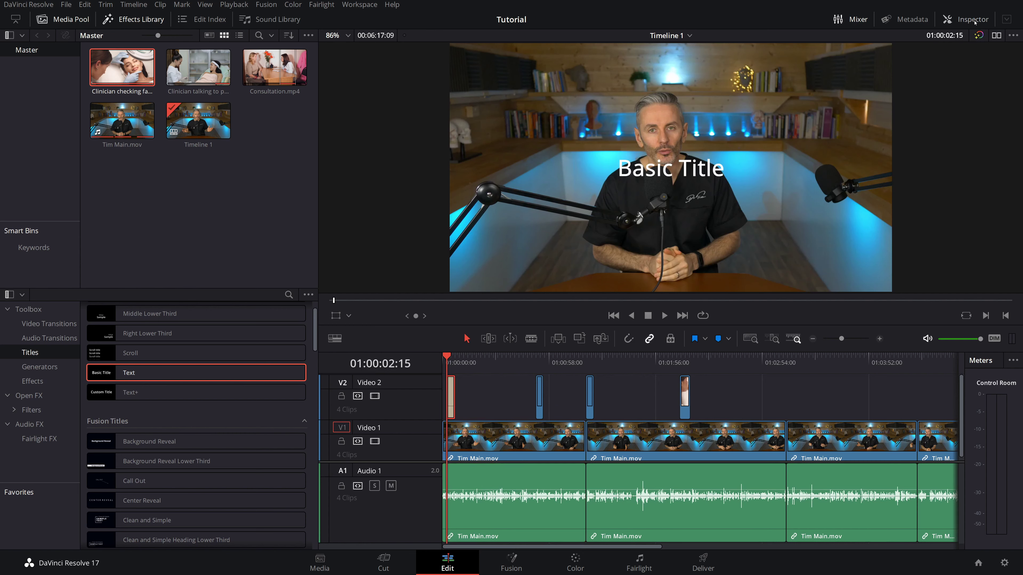
click(973, 19)
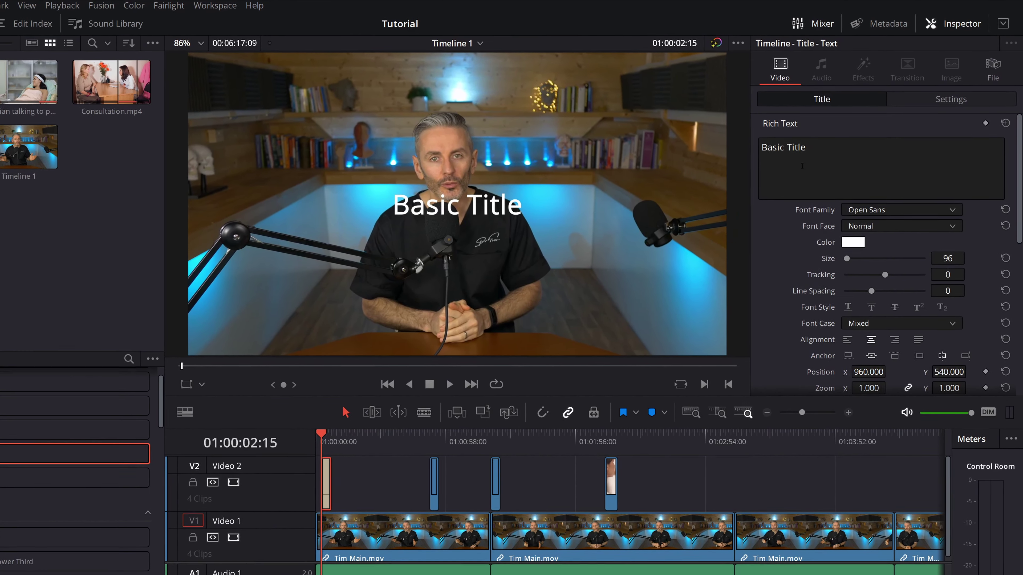
- Replace the placeholder title text with the speaker's name in bold Playbill
drag(826, 135, 779, 135)
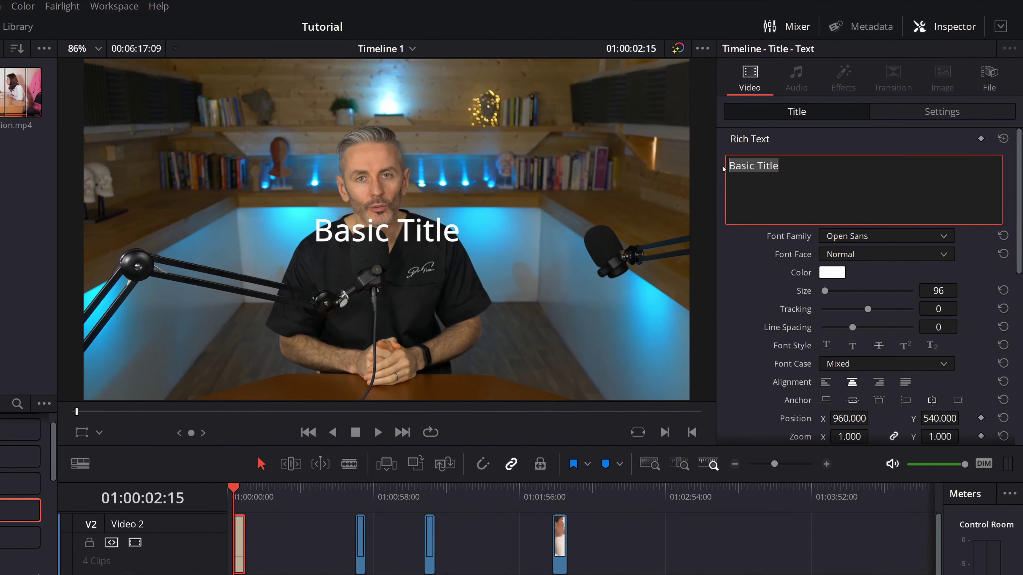
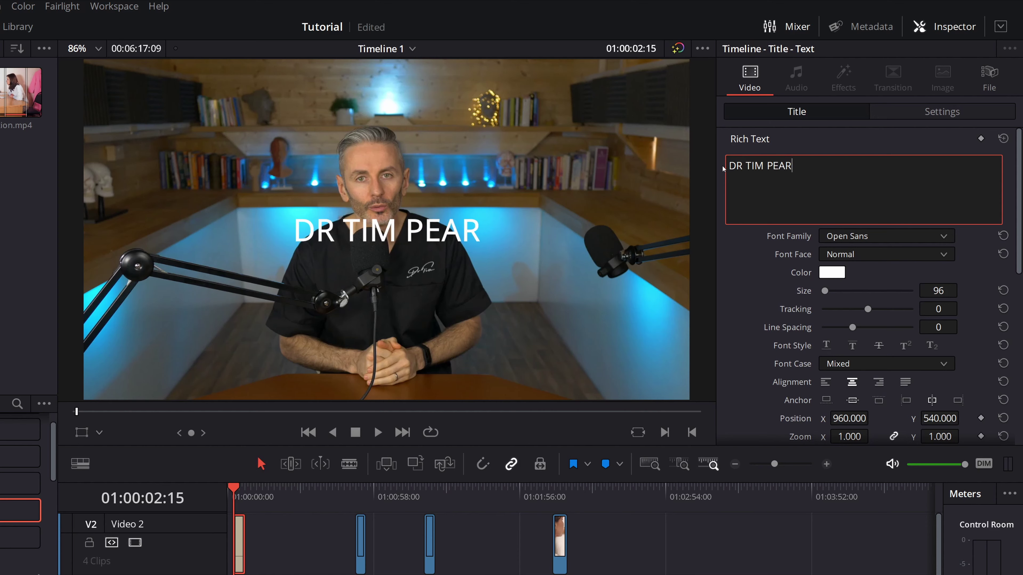
click(819, 235)
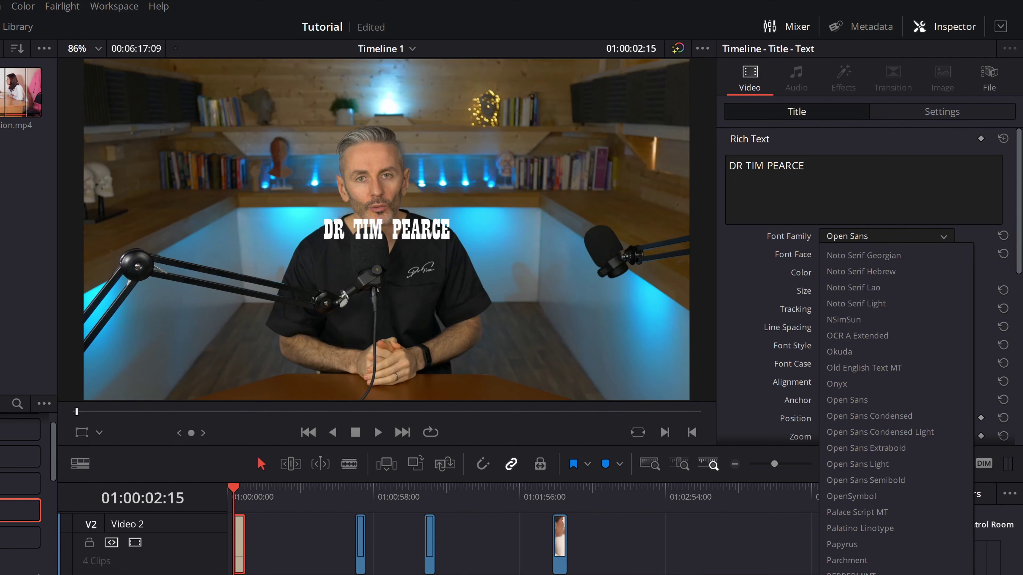
click(855, 574)
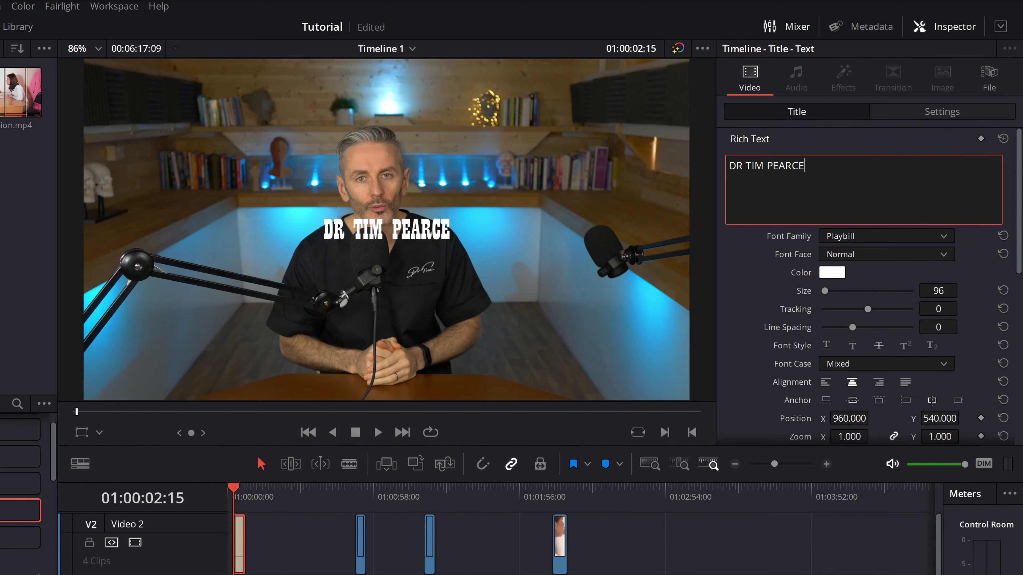
click(855, 254)
click(855, 279)
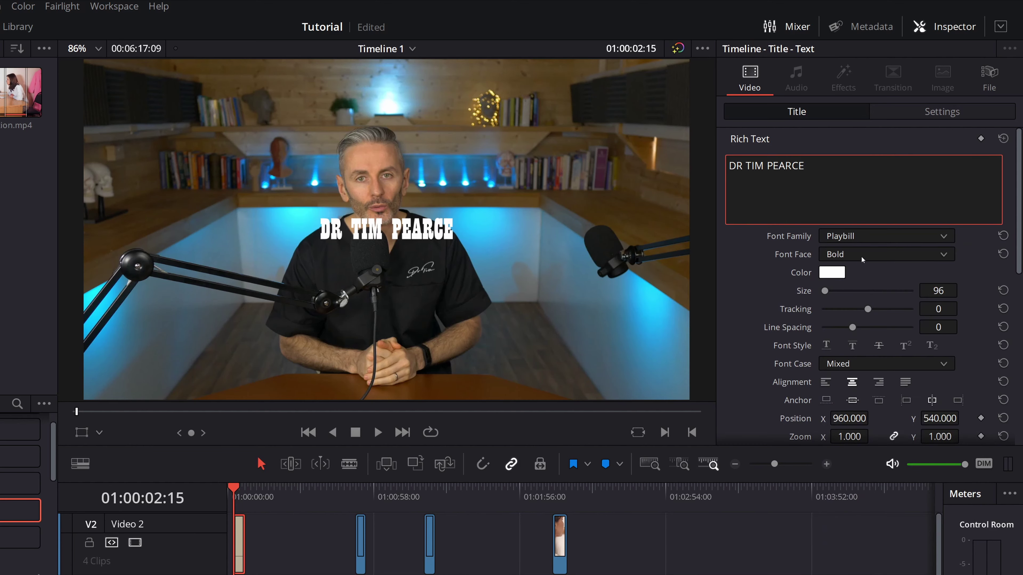
- Offset the drop shadow to -4/-8, save, and move the title to lower left (292, 125)
scroll(754, 353, down, 5)
scroll(754, 354, down, 2)
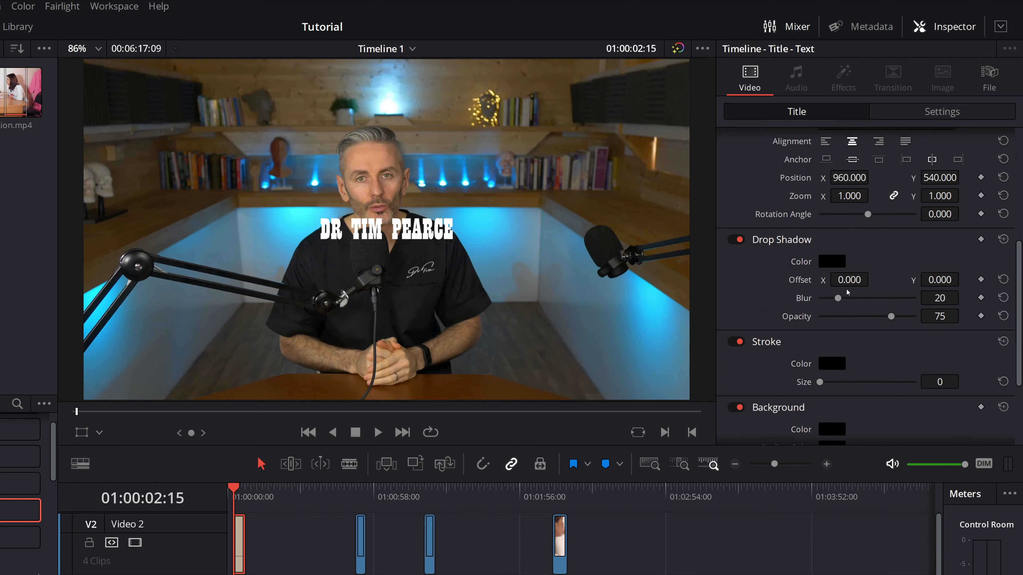
drag(848, 280, 843, 280)
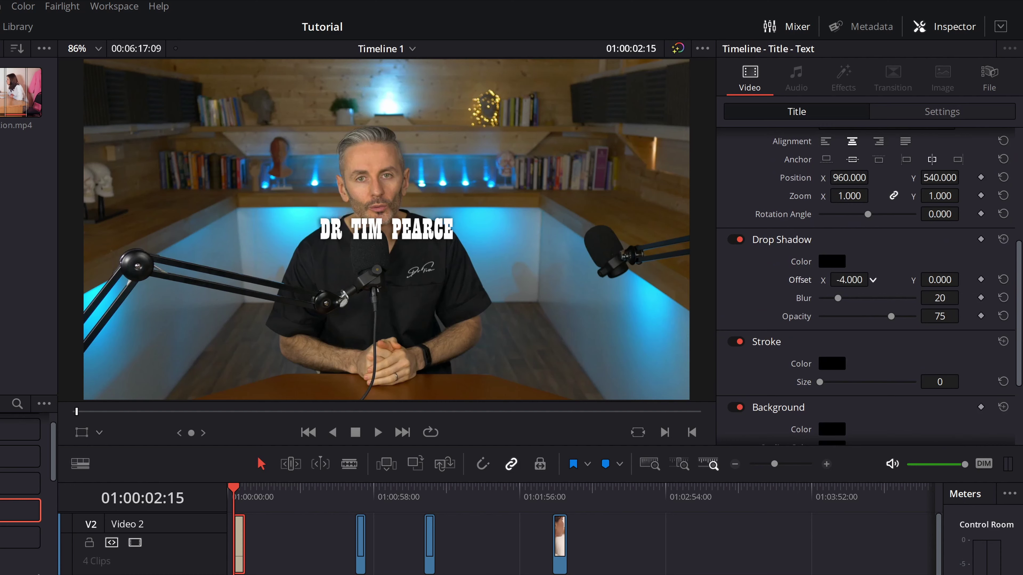
drag(934, 279, 921, 279)
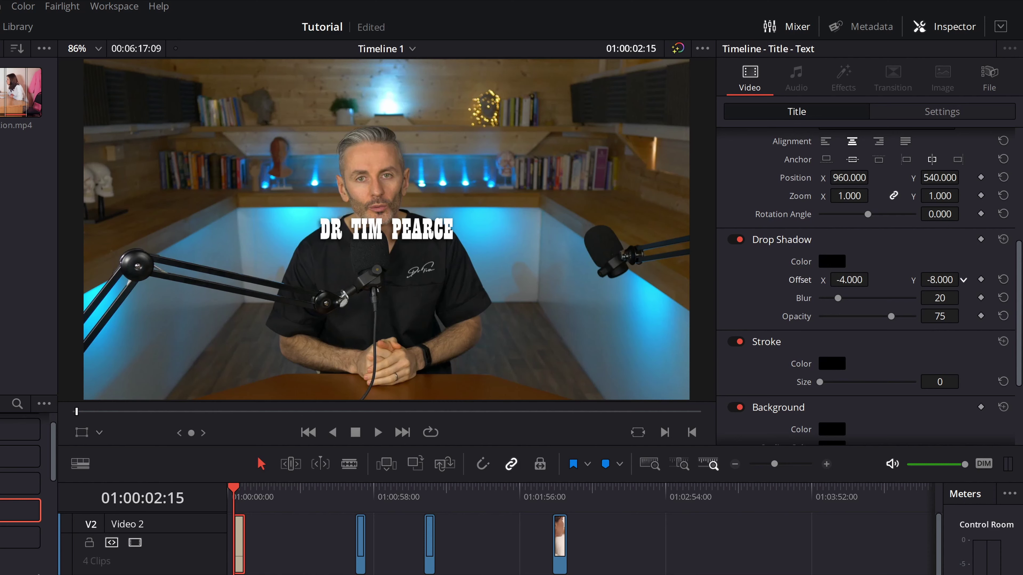
scroll(896, 251, up, 2)
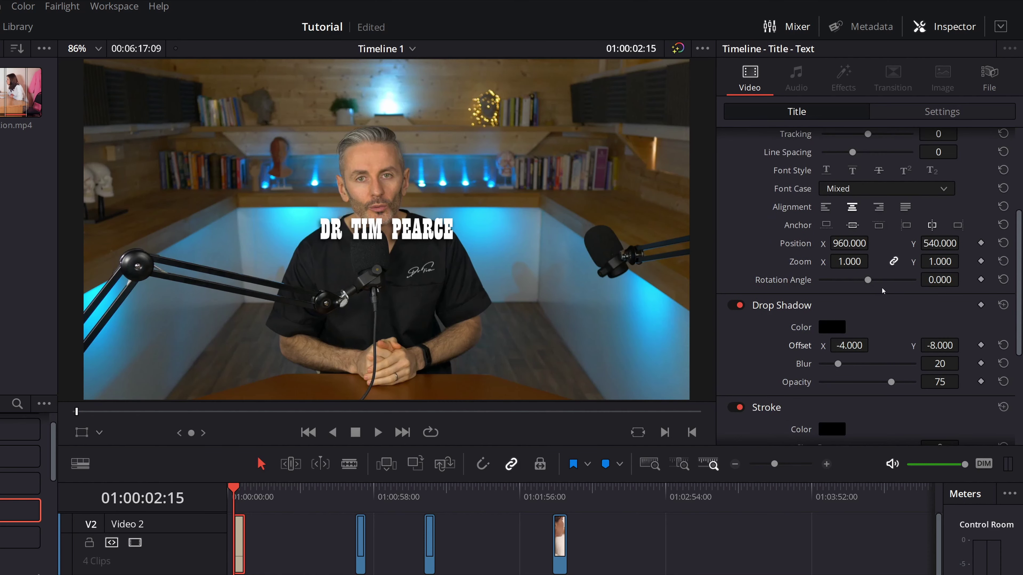
key(ctrl+s)
drag(939, 244, 772, 250)
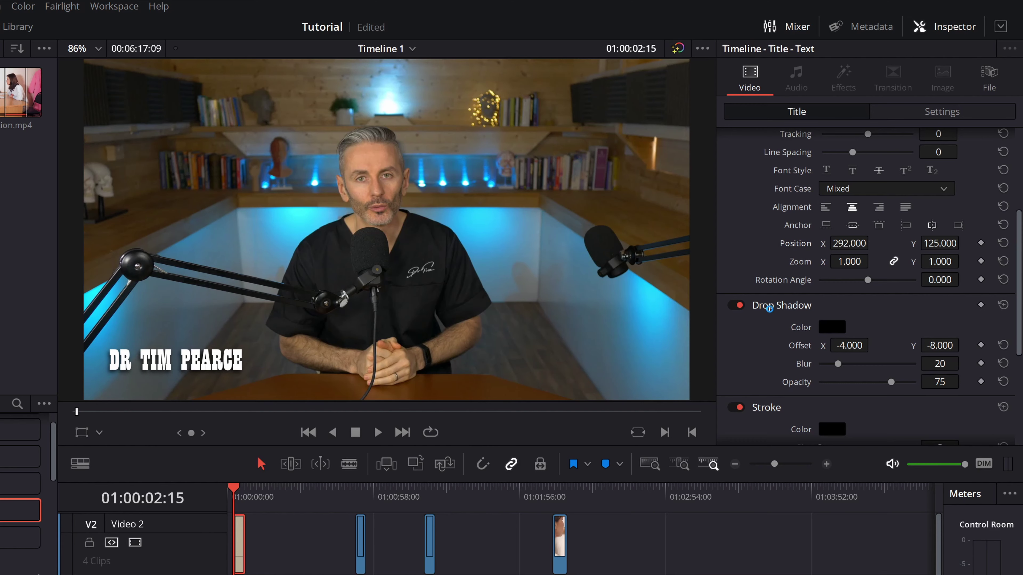
- Switch the title font to Roboto and shift it right so it sits fully on screen
scroll(766, 307, up, 5)
click(916, 236)
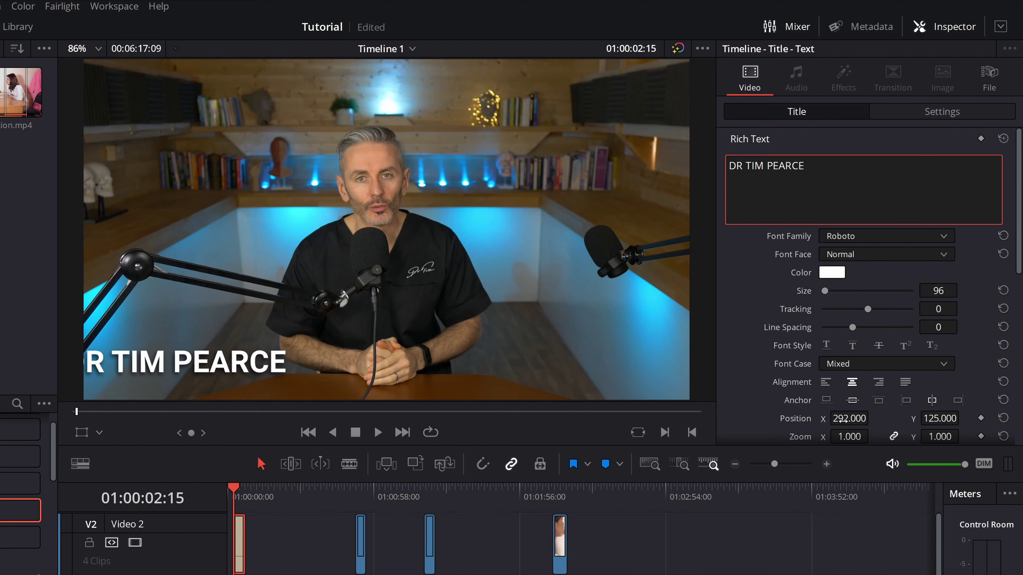
drag(846, 418, 840, 418)
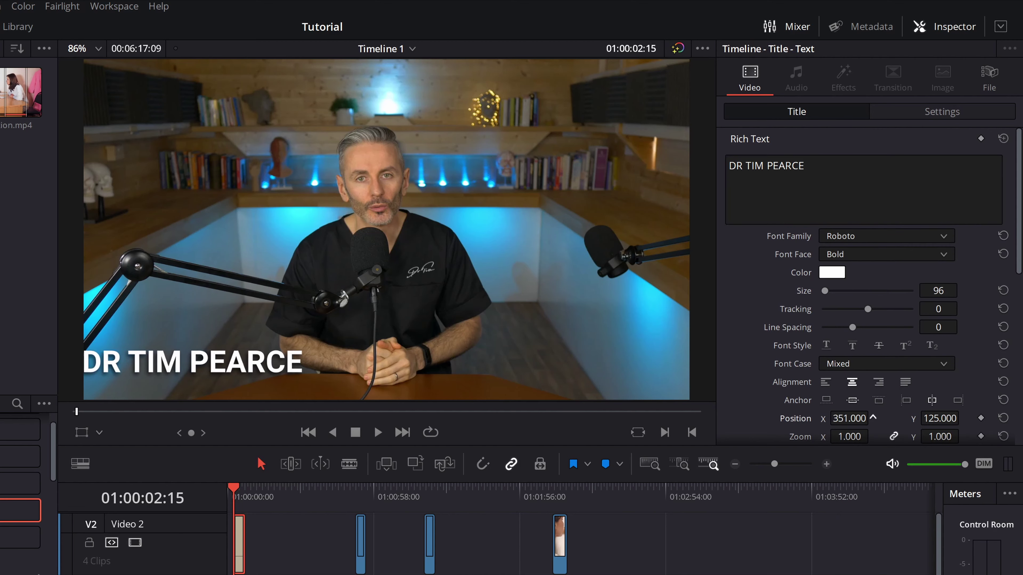
drag(854, 418, 866, 418)
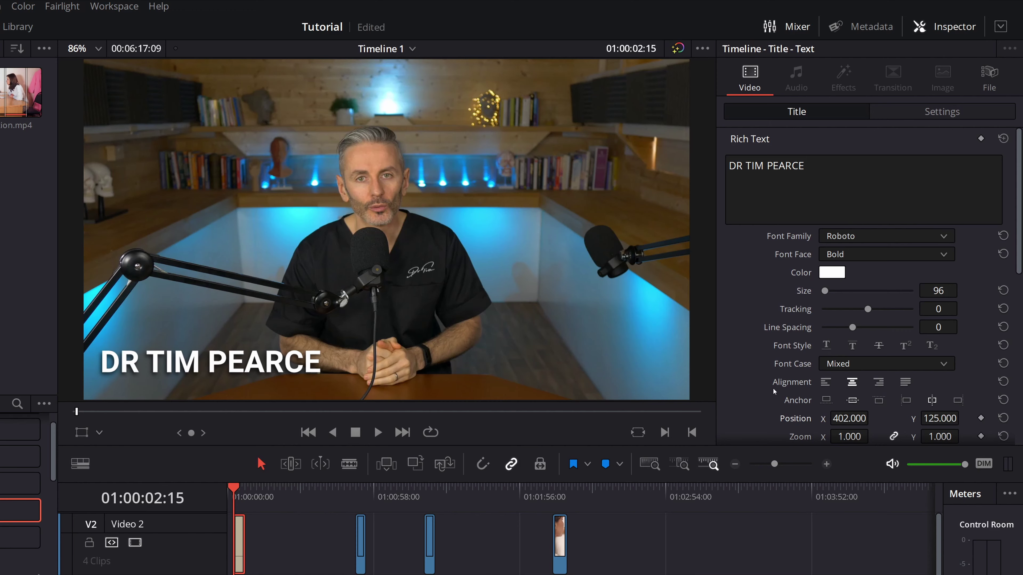
- Add a black background box: opacity 100, width 0.458, height 0.137, corner radius 0
scroll(772, 388, down, 5)
scroll(774, 387, down, 4)
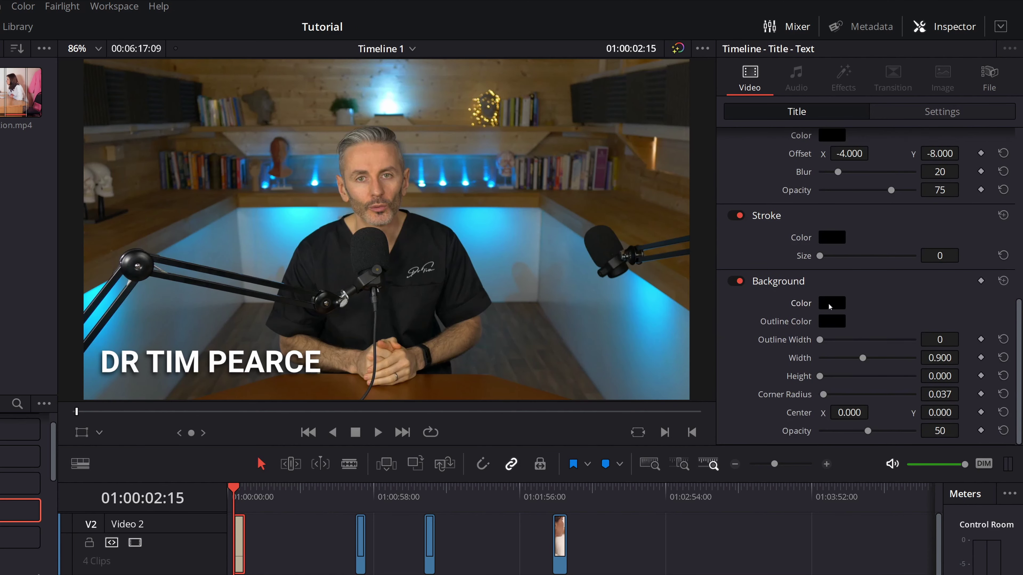
drag(820, 377, 841, 359)
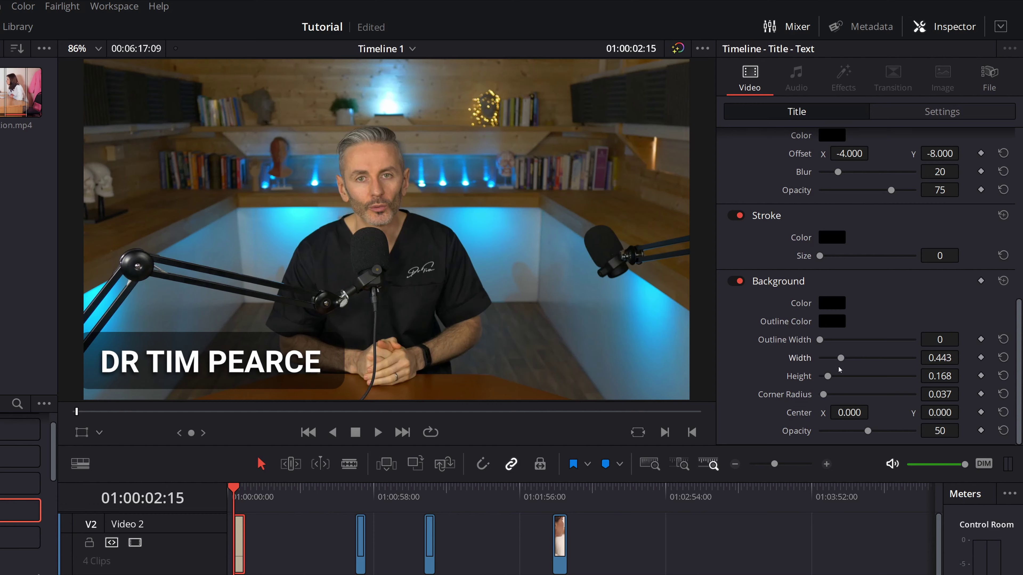
drag(865, 430, 921, 423)
drag(827, 378, 825, 378)
drag(841, 359, 841, 359)
drag(823, 394, 799, 391)
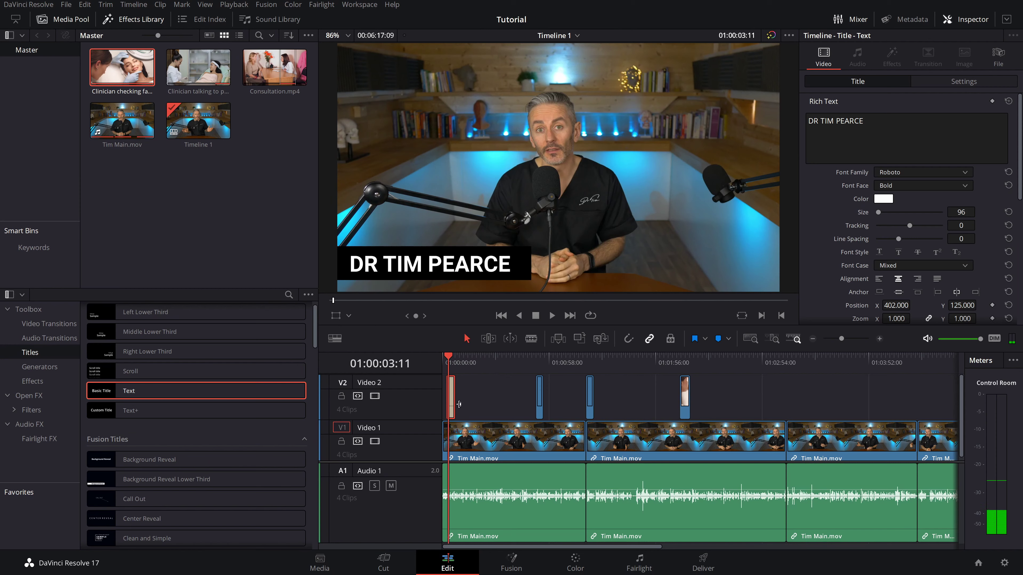
- Give the name title clip a fade-in at its start and a fade-out at its end
scroll(495, 406, up, 5)
scroll(495, 405, up, 3)
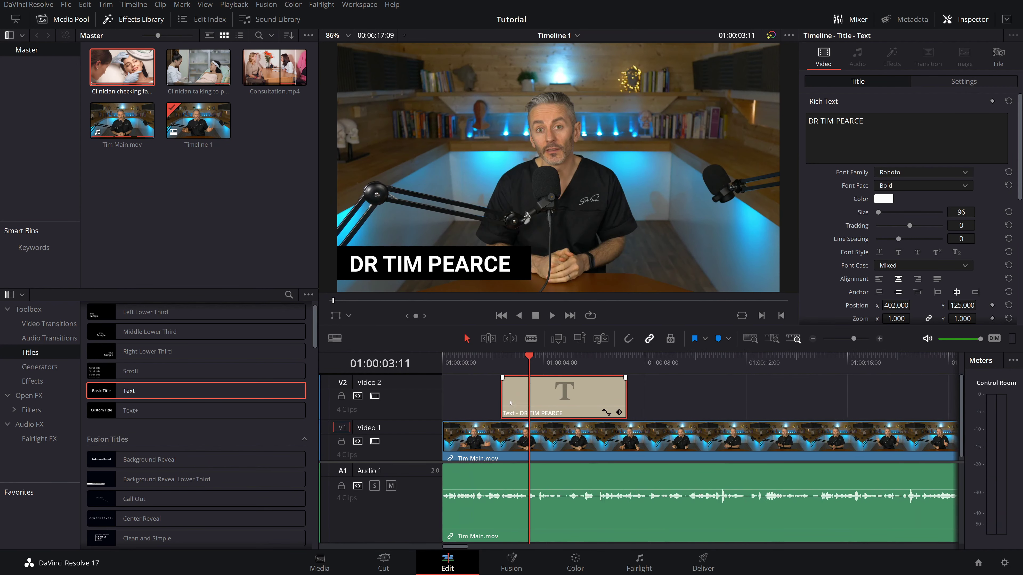
drag(520, 378, 535, 378)
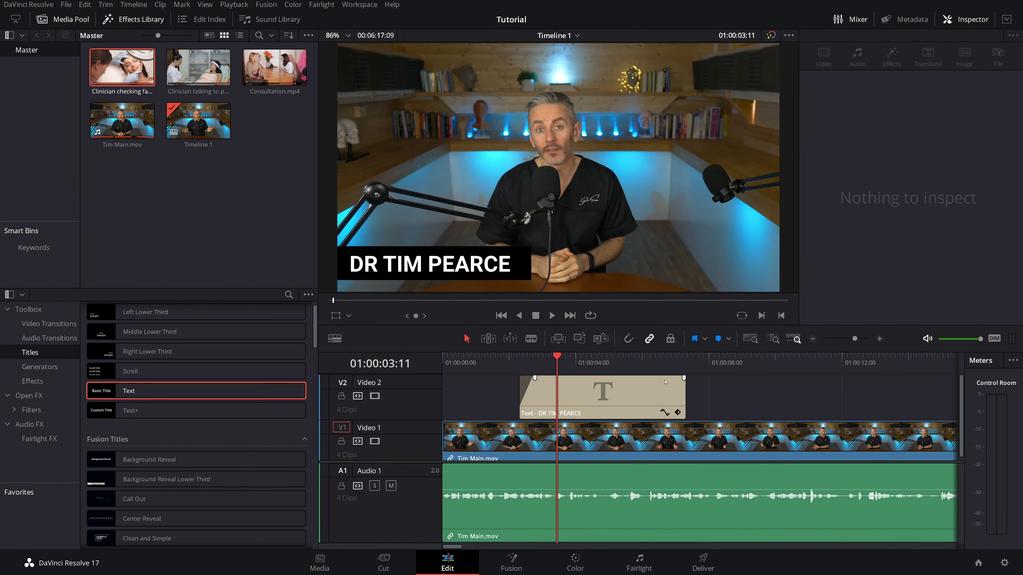
drag(684, 378, 673, 378)
- Play the title section from just before it appears to review the fades
click(516, 358)
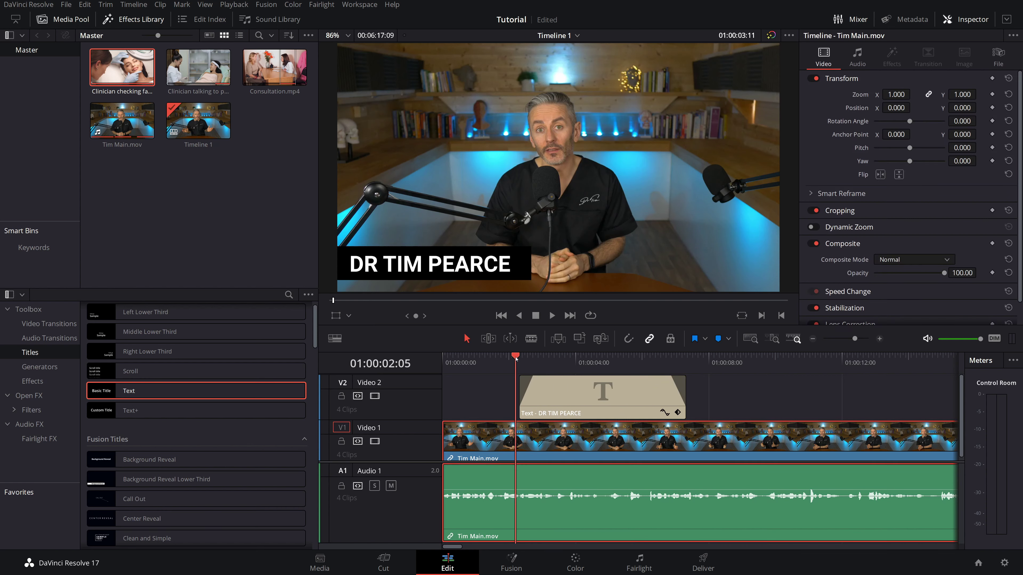
key(space)
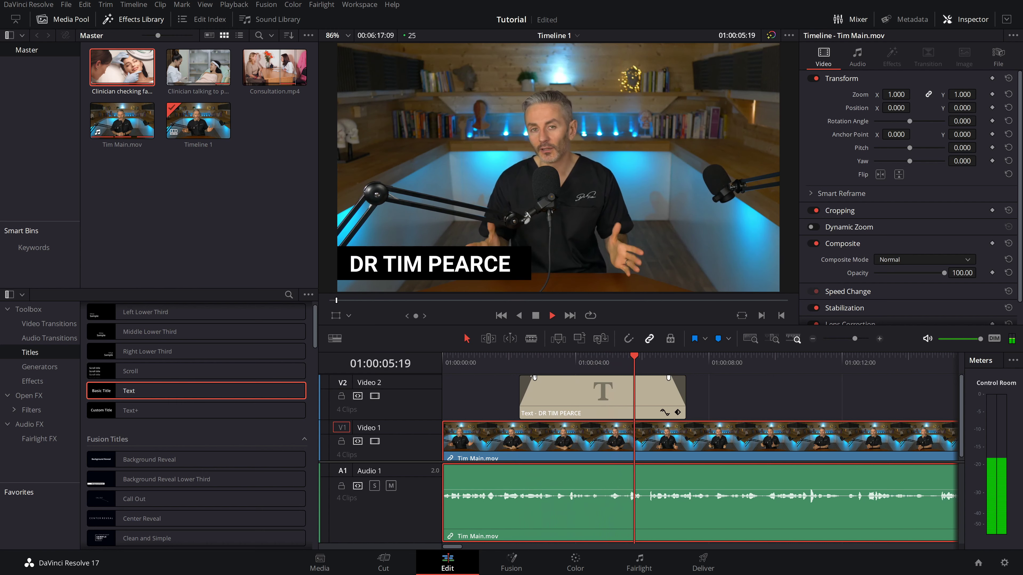
key(space)
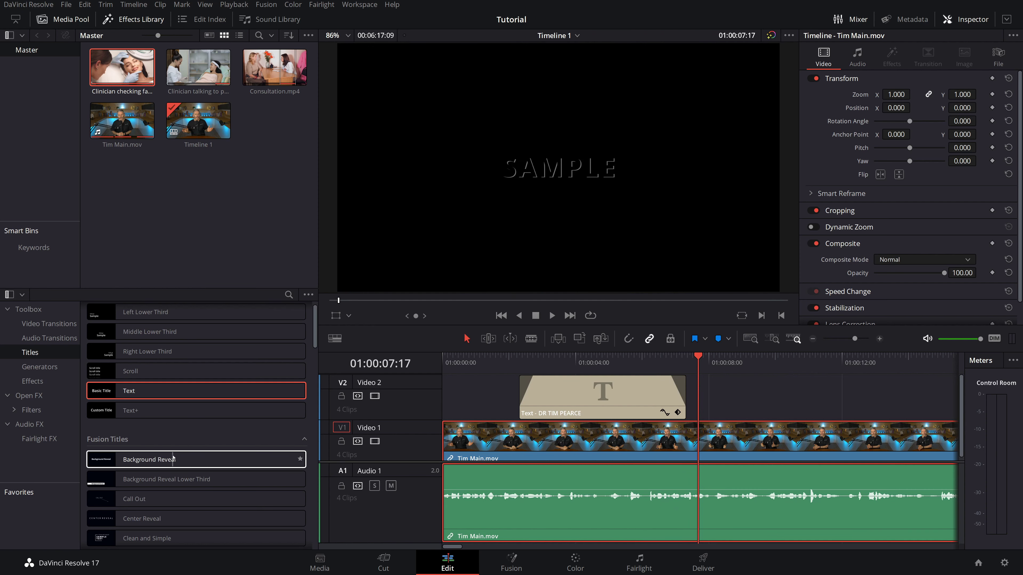
scroll(173, 458, down, 4)
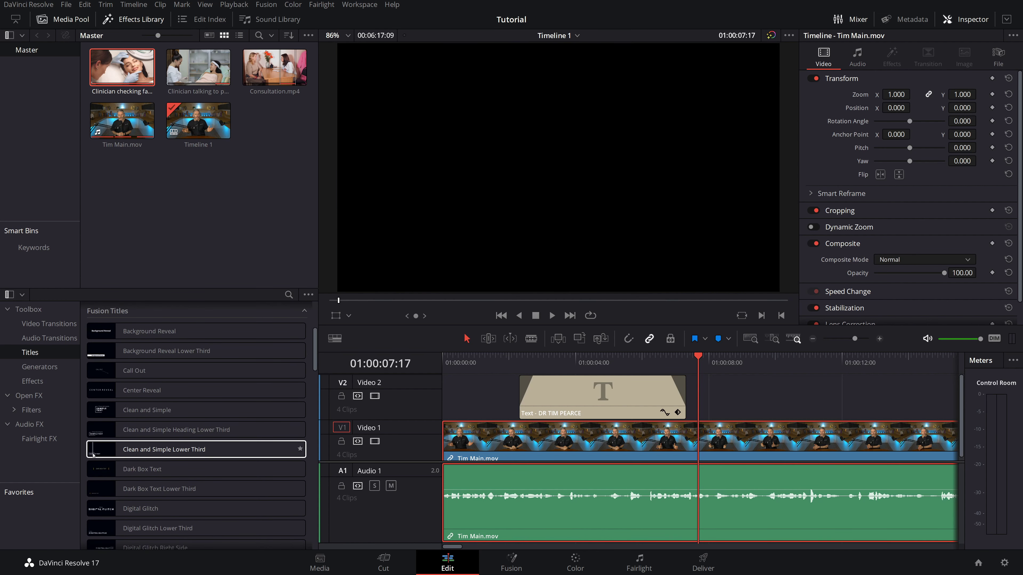
- Add the Clean and Simple Lower Third to V2 and replace SAMPLE TEXT with the presenter's name
drag(134, 450, 699, 404)
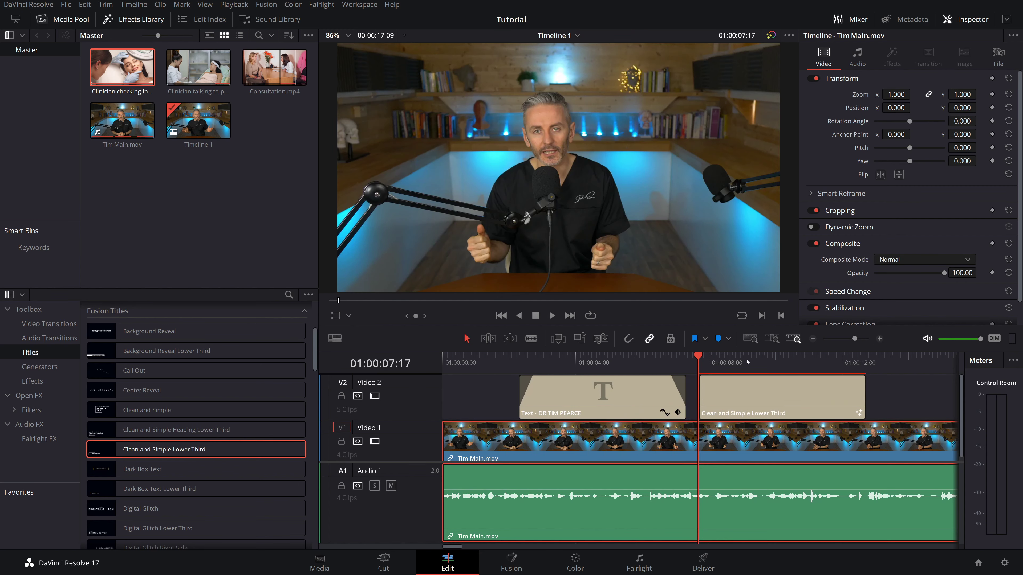
click(764, 376)
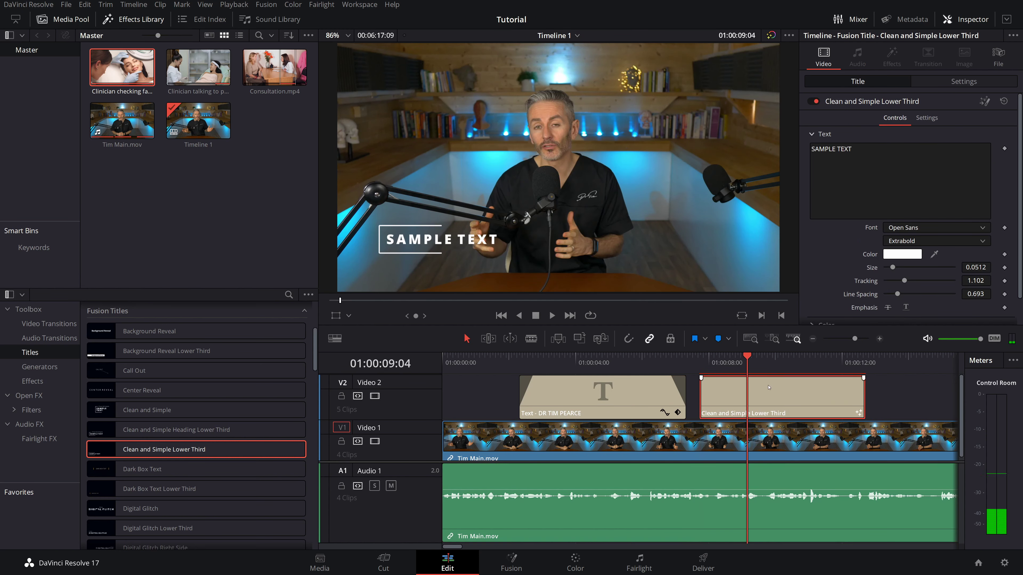
click(819, 149)
drag(819, 149, 798, 153)
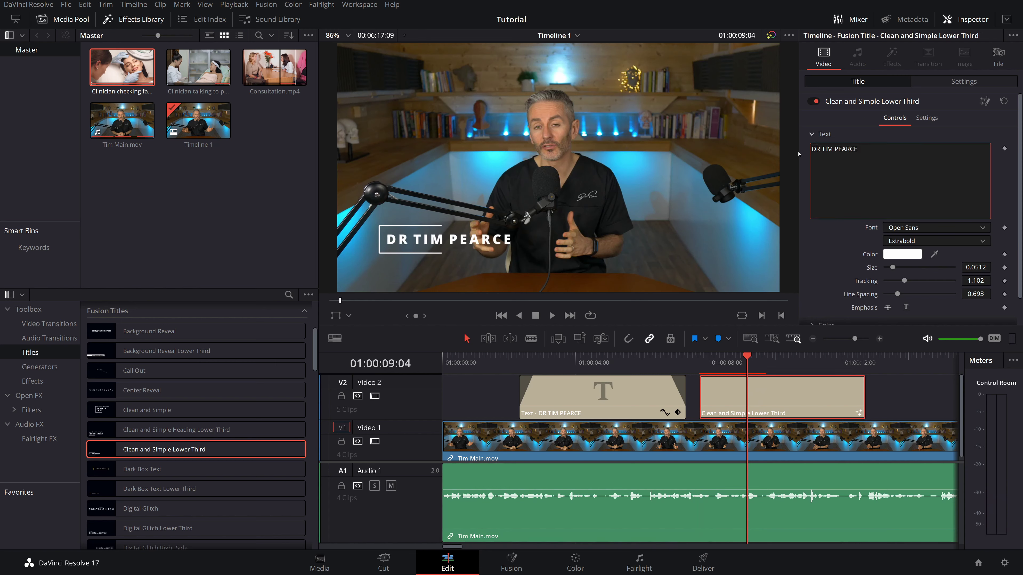
- Play the lower-third section twice from just before the title to preview it
click(693, 360)
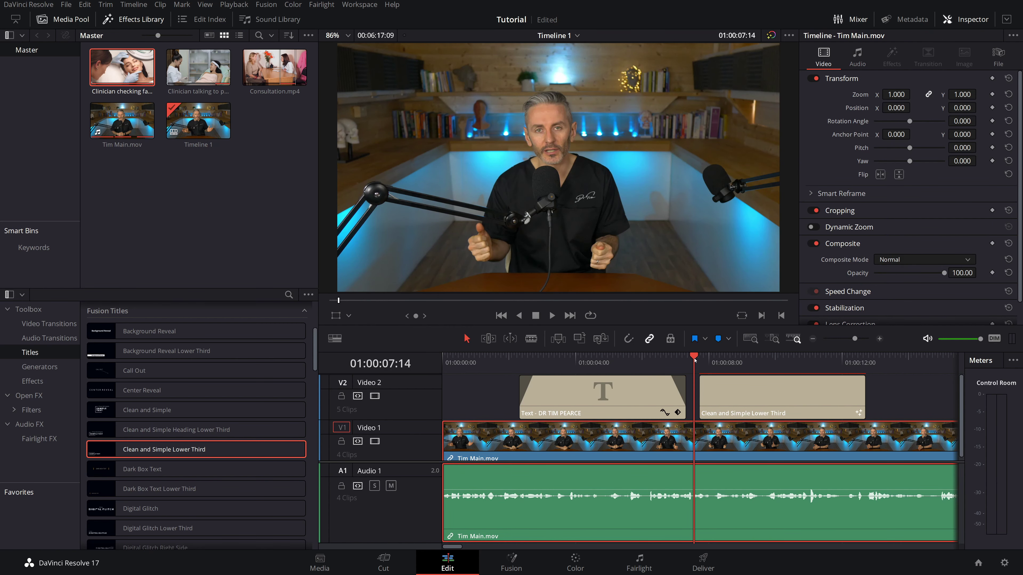
key(space)
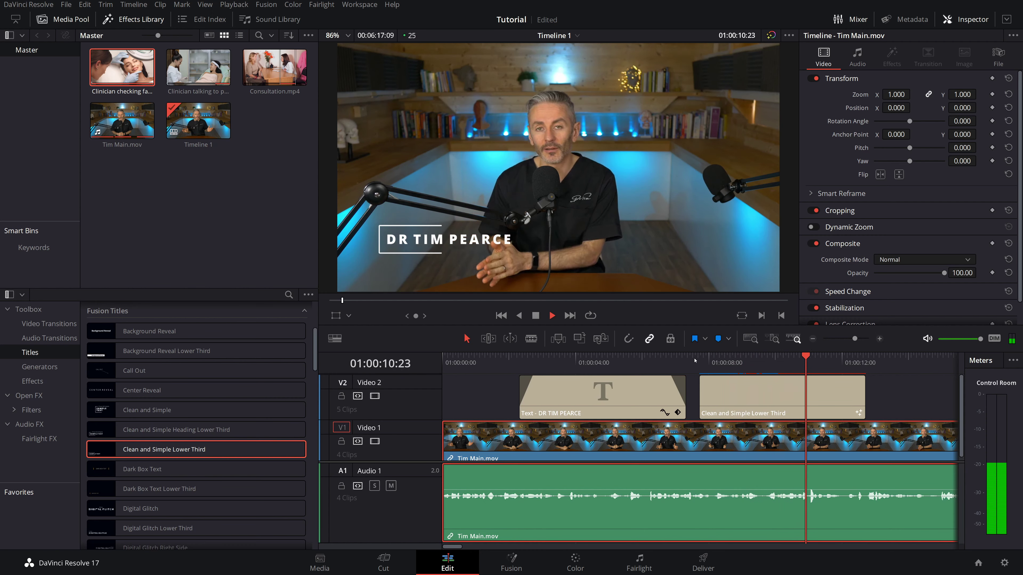
key(space)
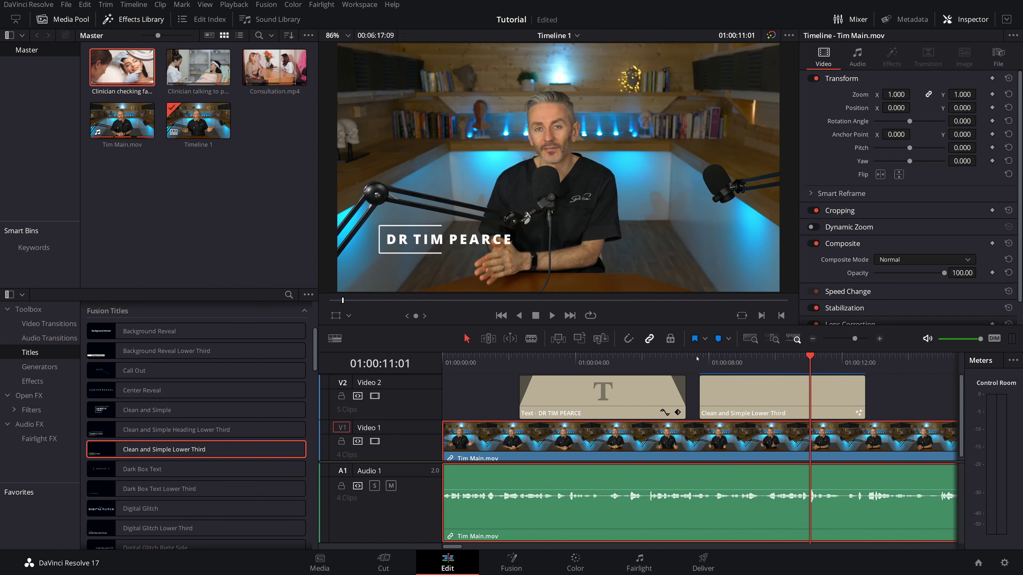
click(697, 365)
key(space)
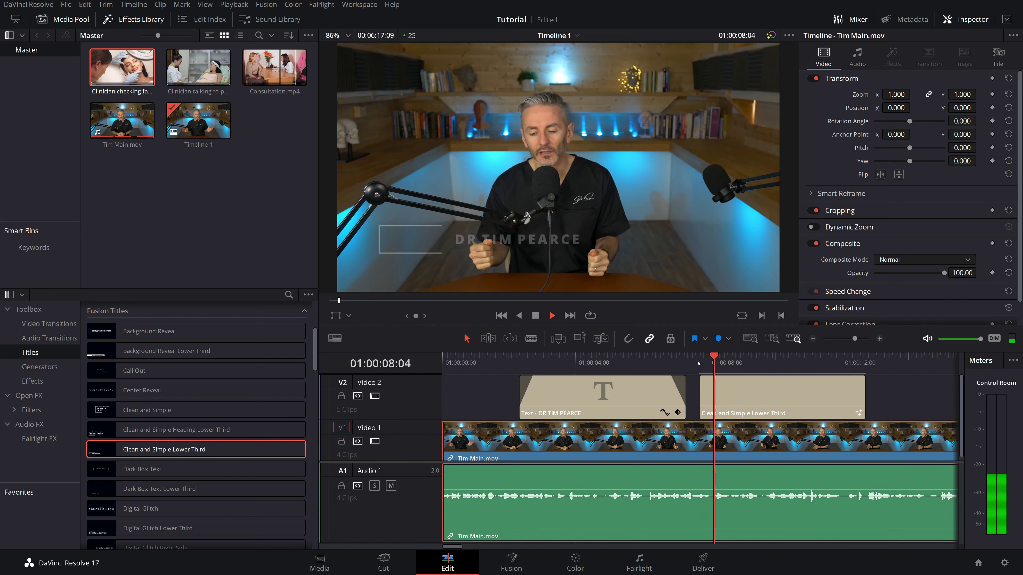
click(698, 363)
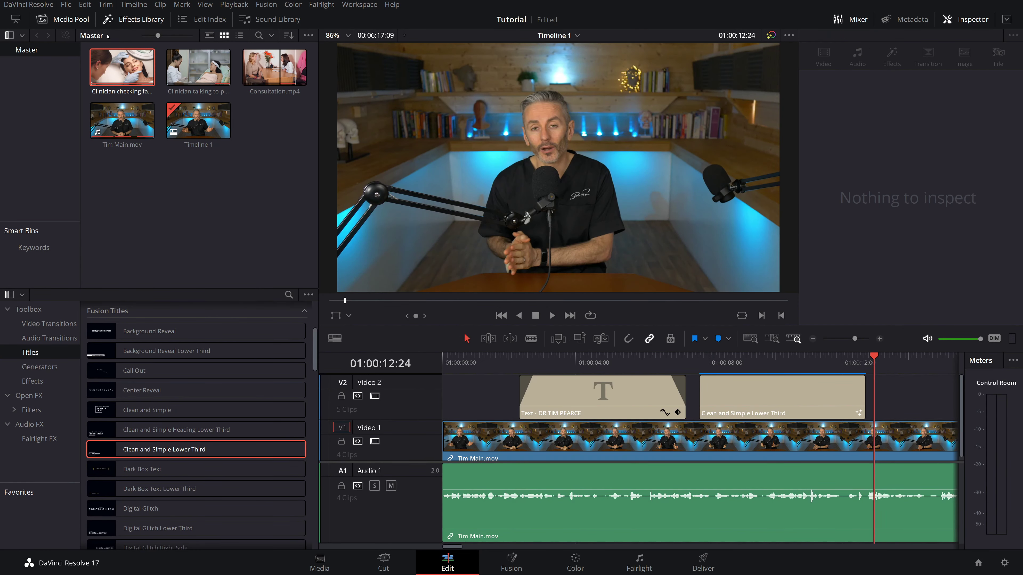
- Hide the Effects Library and Media Pool panels and briefly play the interview
click(103, 22)
click(81, 23)
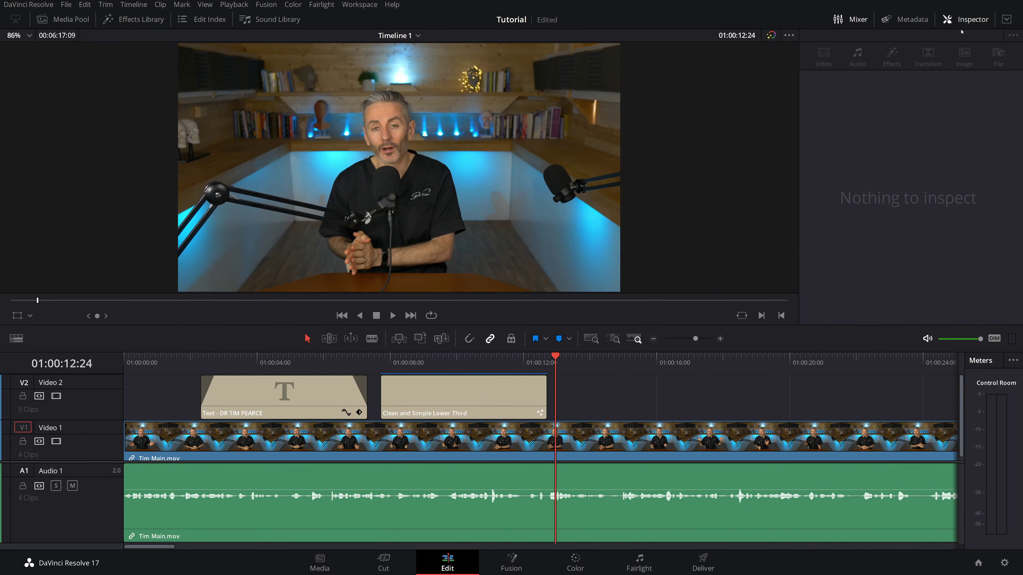
scroll(669, 471, down, 10)
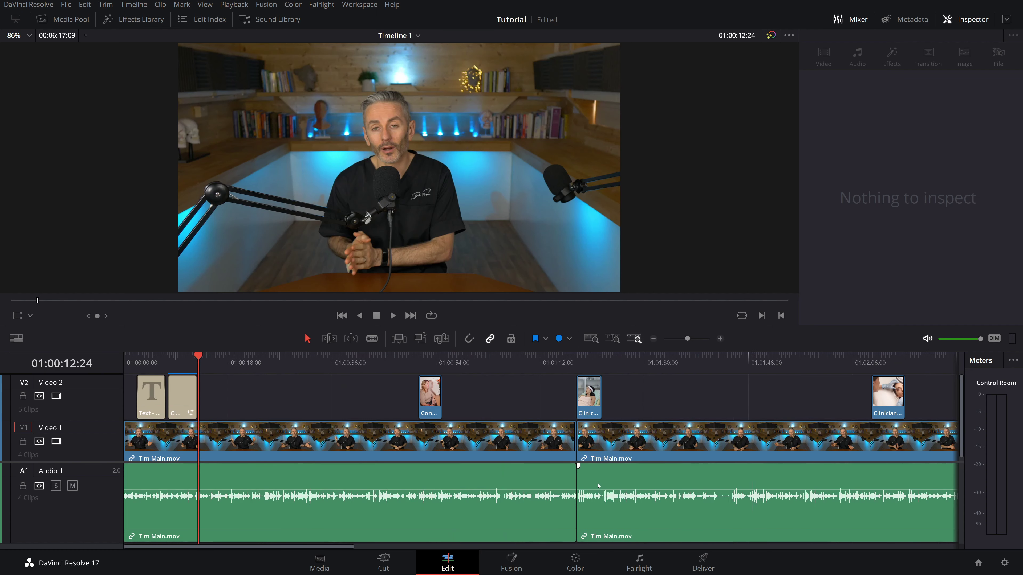
scroll(516, 504, down, 3)
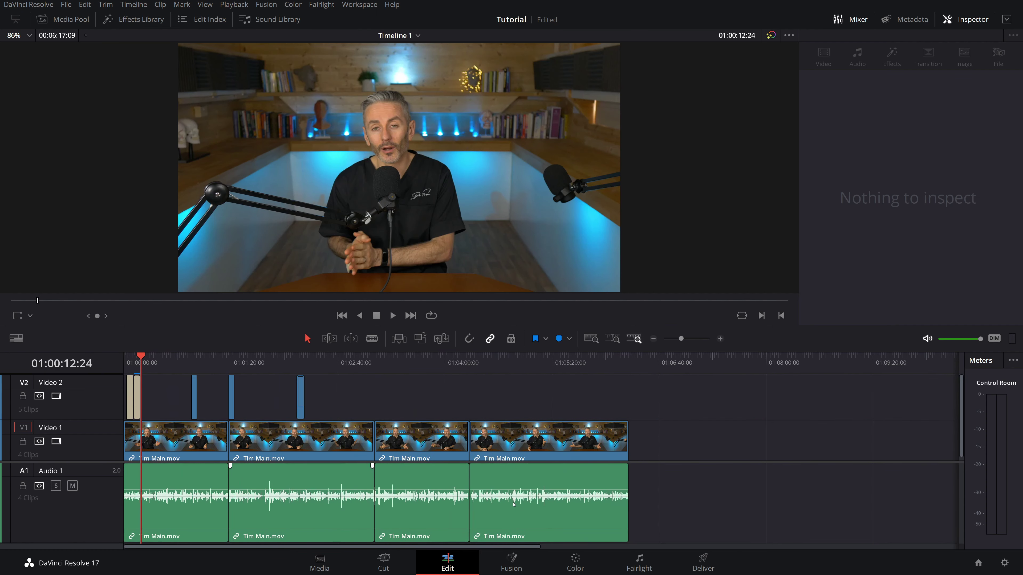
key(space)
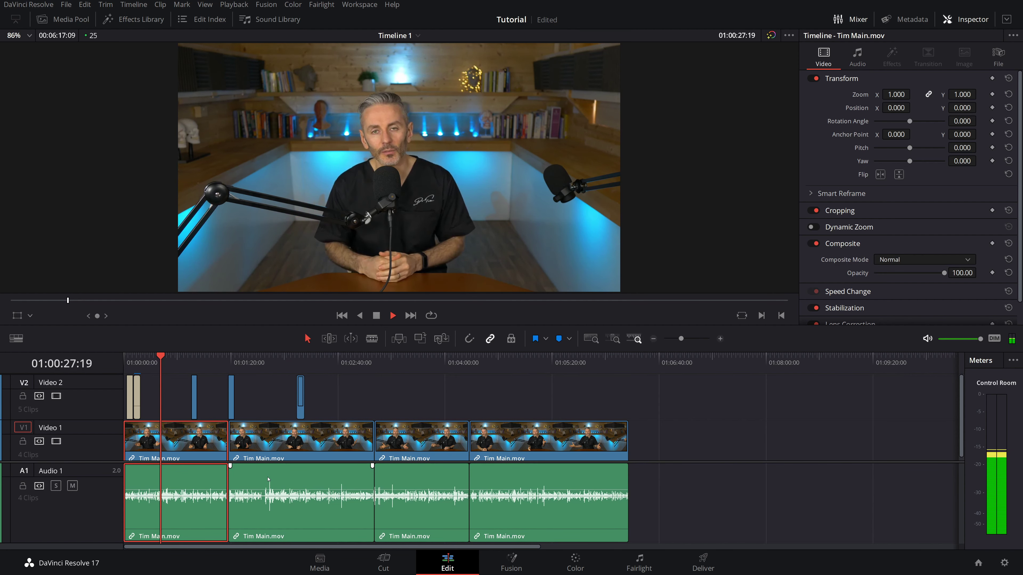
key(space)
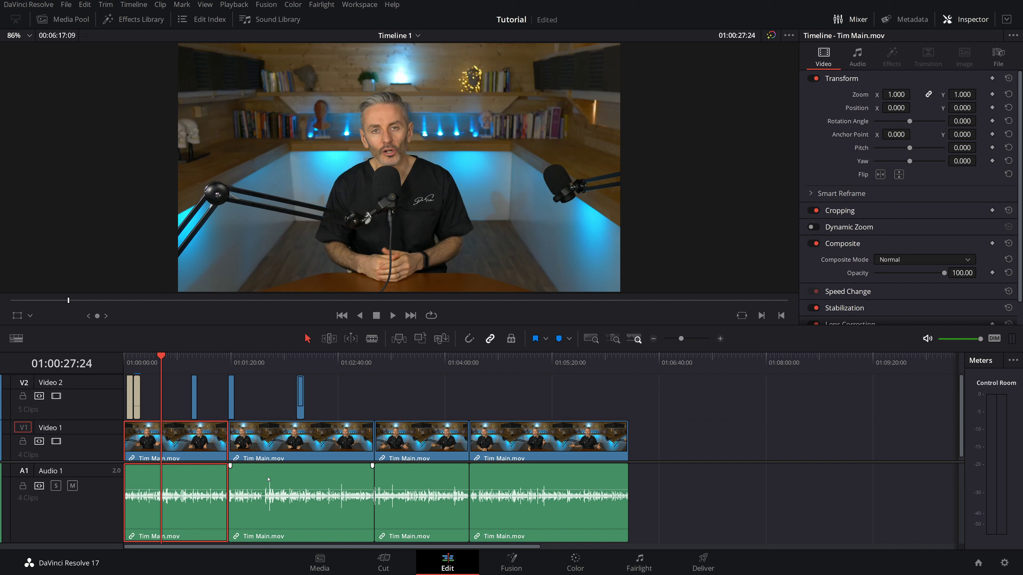
- Normalize all Audio 1 interview clips independently to a -3.0 dBFS sample peak
drag(727, 464, 134, 507)
right_click(190, 480)
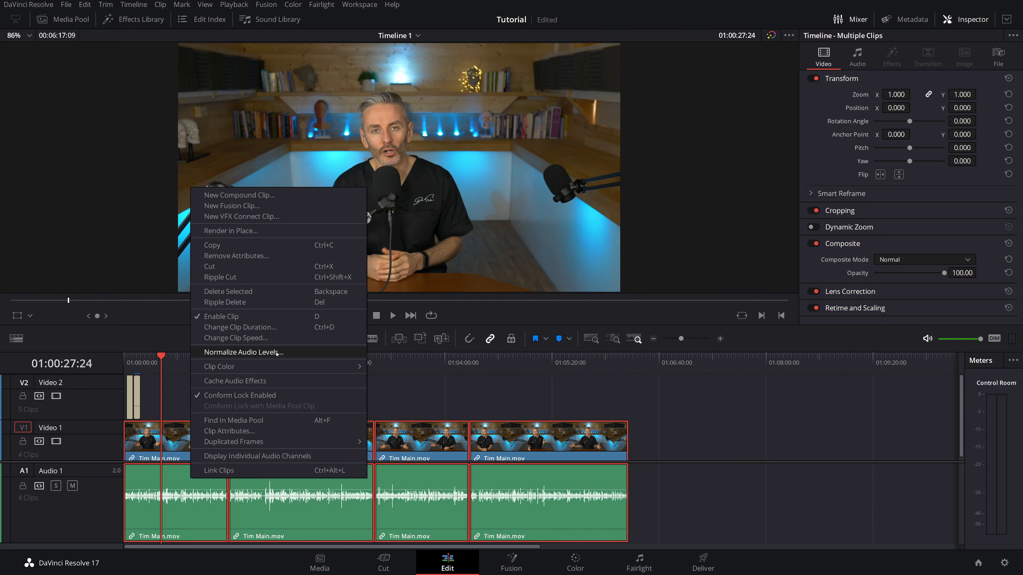
click(277, 353)
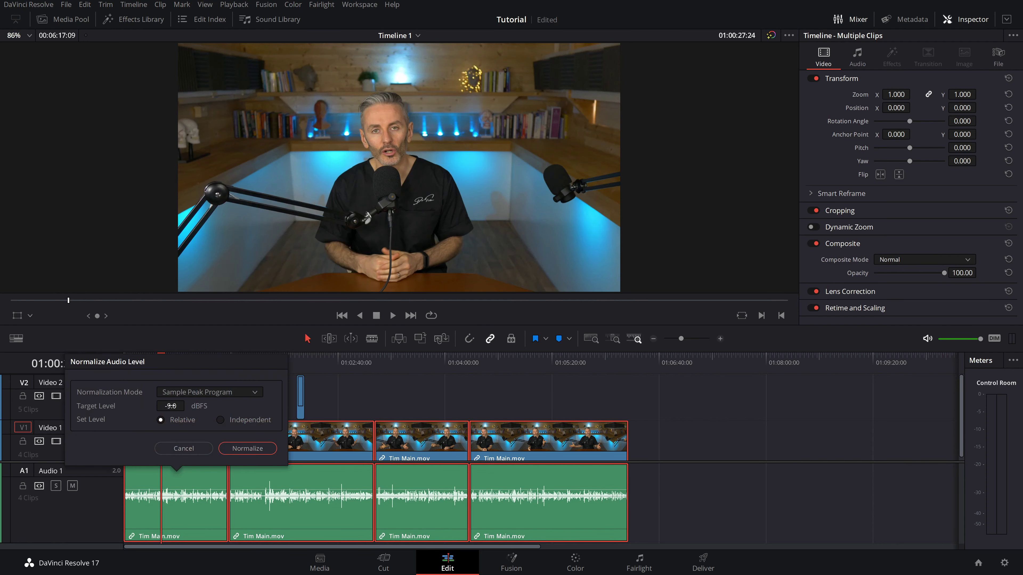
click(171, 405)
key(BackSpace)
text(3)
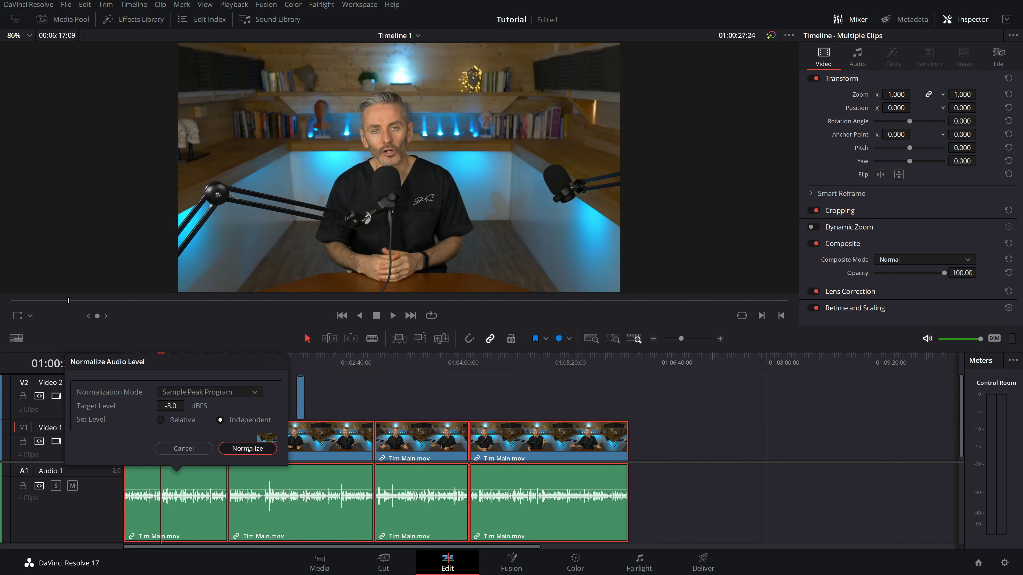
click(247, 449)
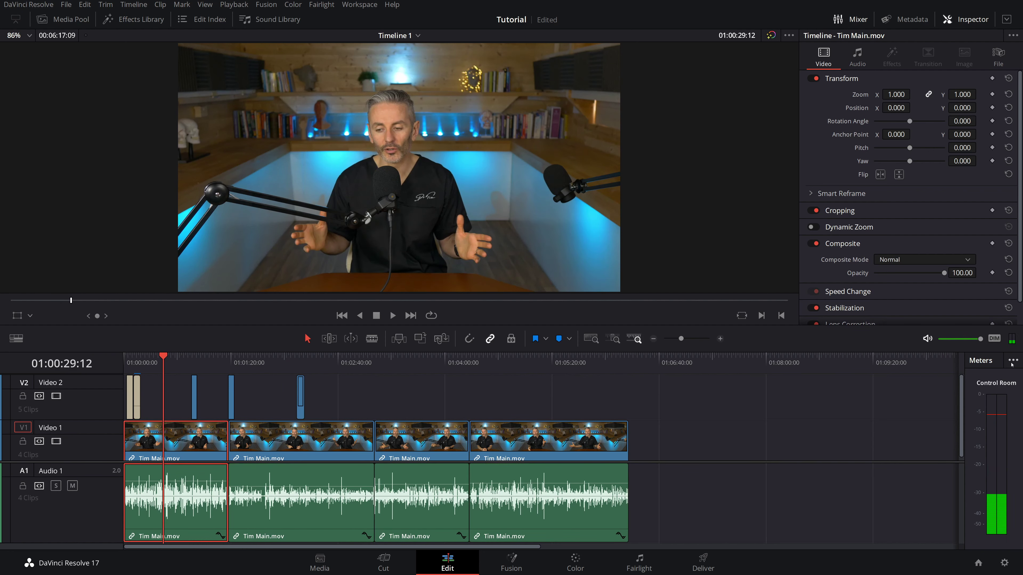
- Swap the meters for the Mixer, raise the second clip to about 6.44 dB, and save
click(1012, 362)
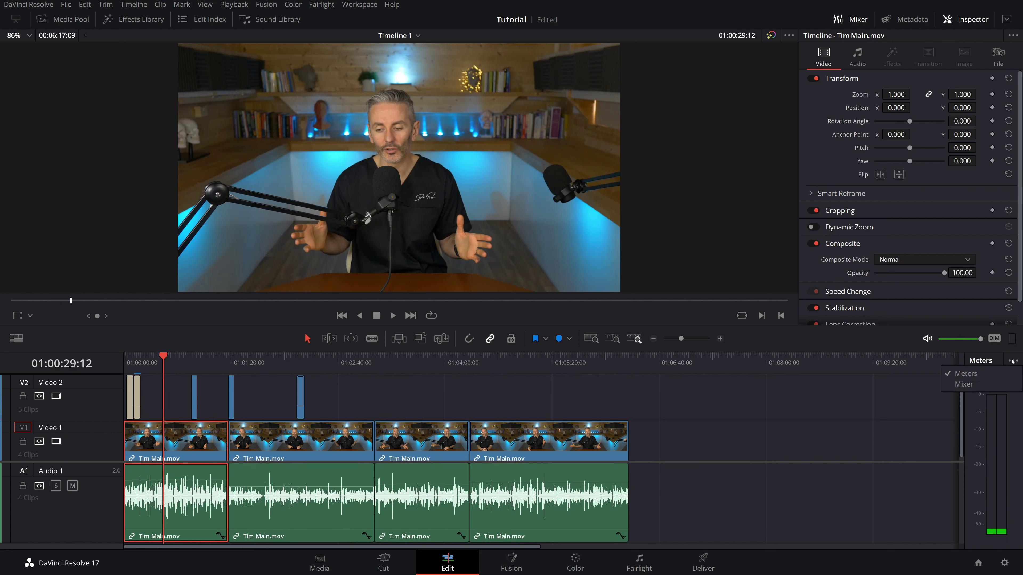
click(982, 381)
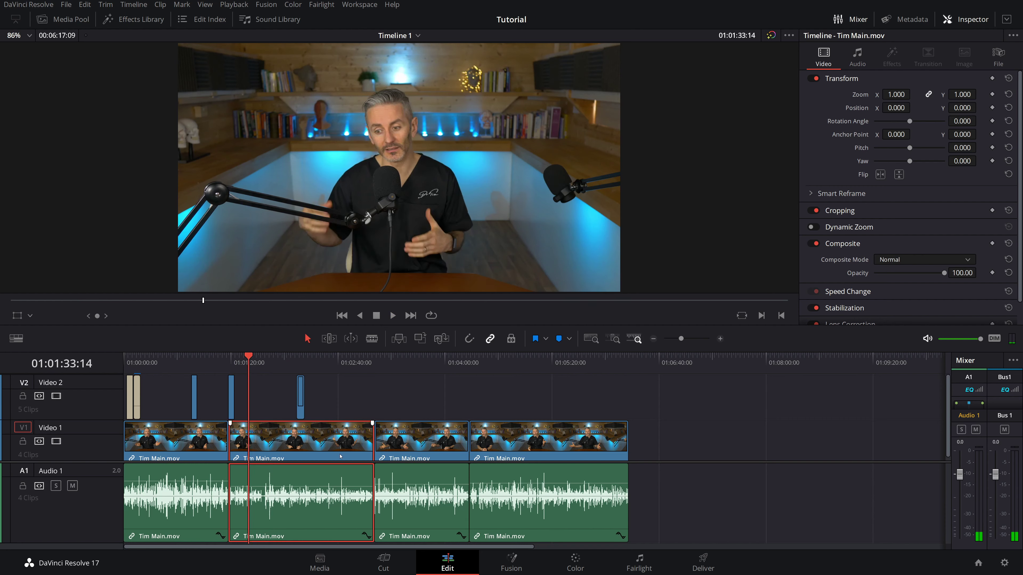
click(266, 364)
key(space)
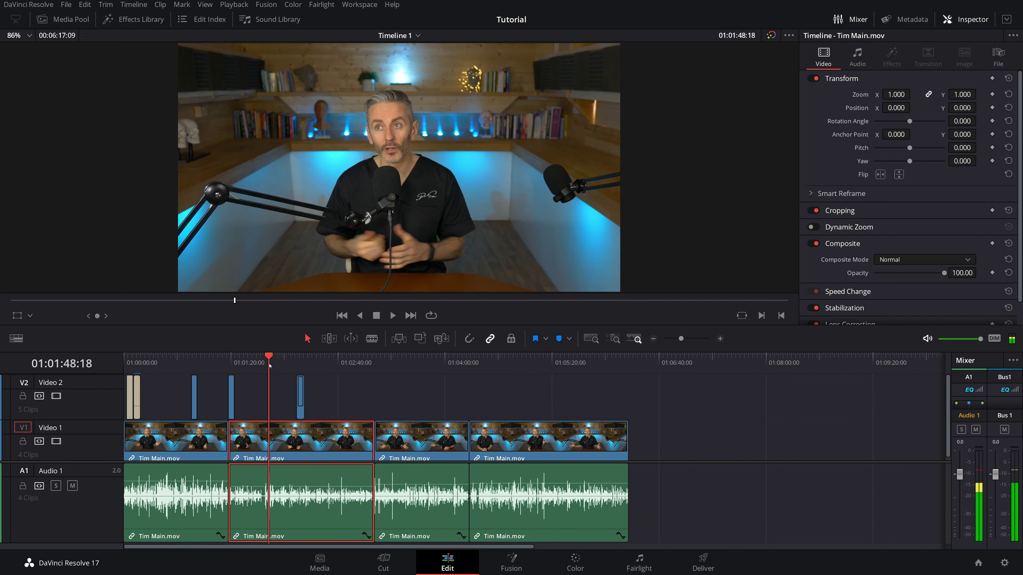
key(space)
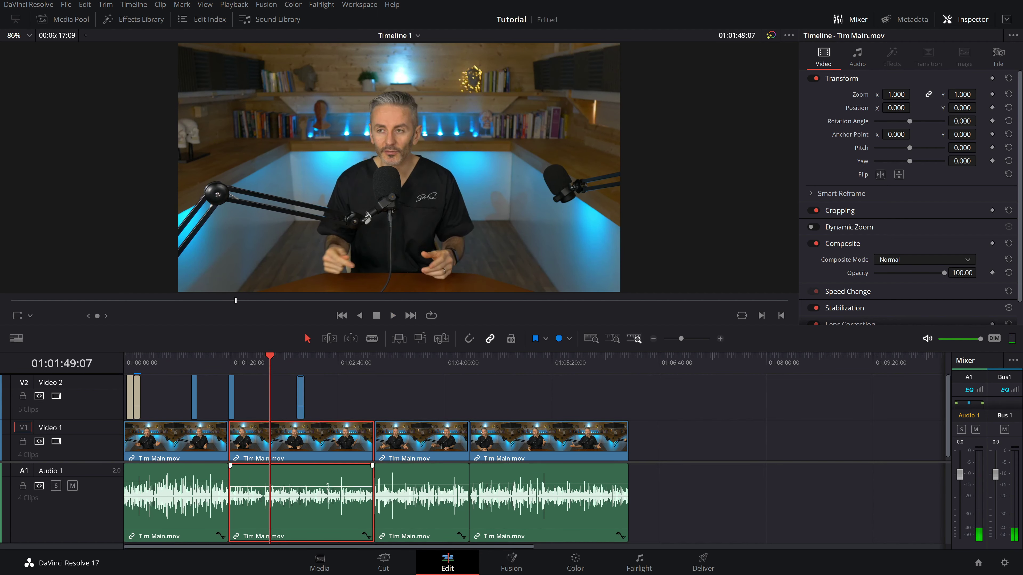
drag(328, 487, 328, 481)
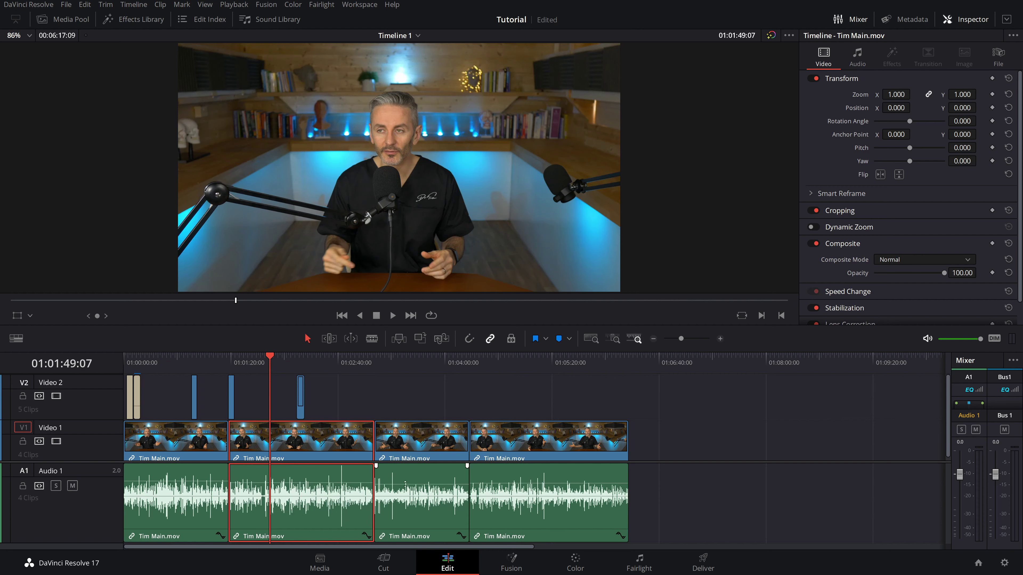
key(ctrl+s)
- Raise the third clip's volume to 8.64 dB, check it in playback, and reopen the Media Pool
click(391, 365)
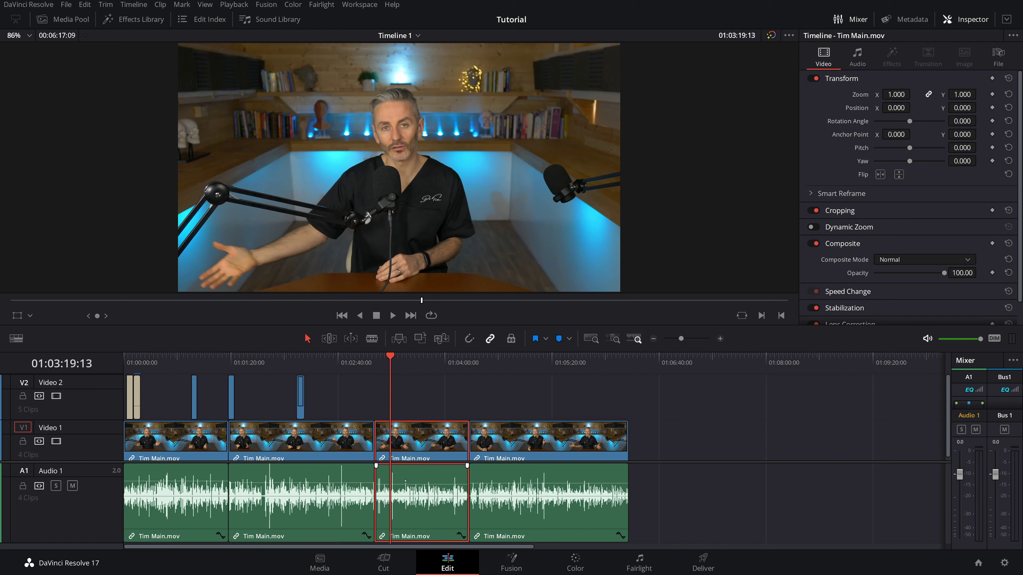
key(space)
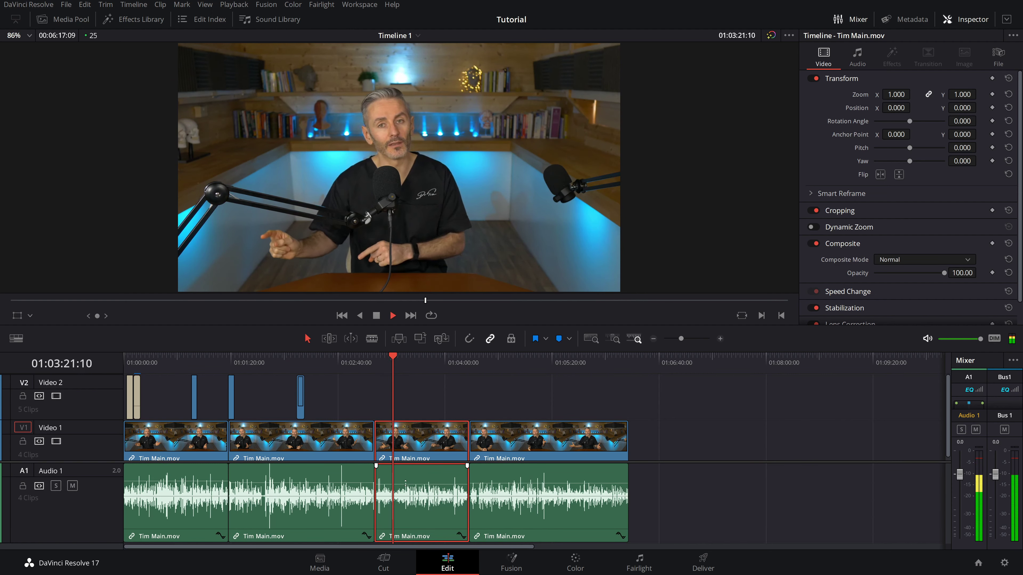
key(space)
drag(405, 483, 406, 481)
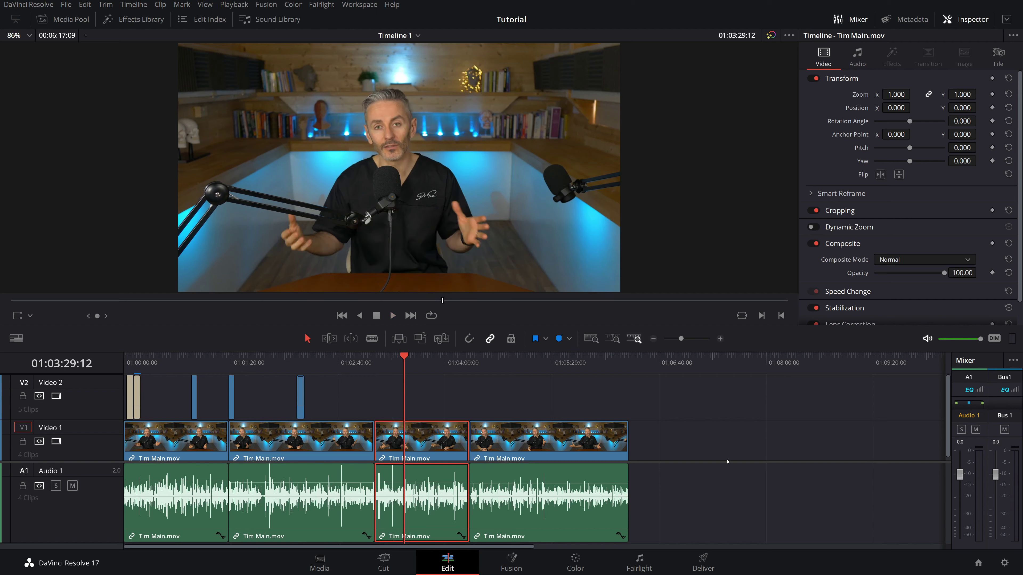
key(space)
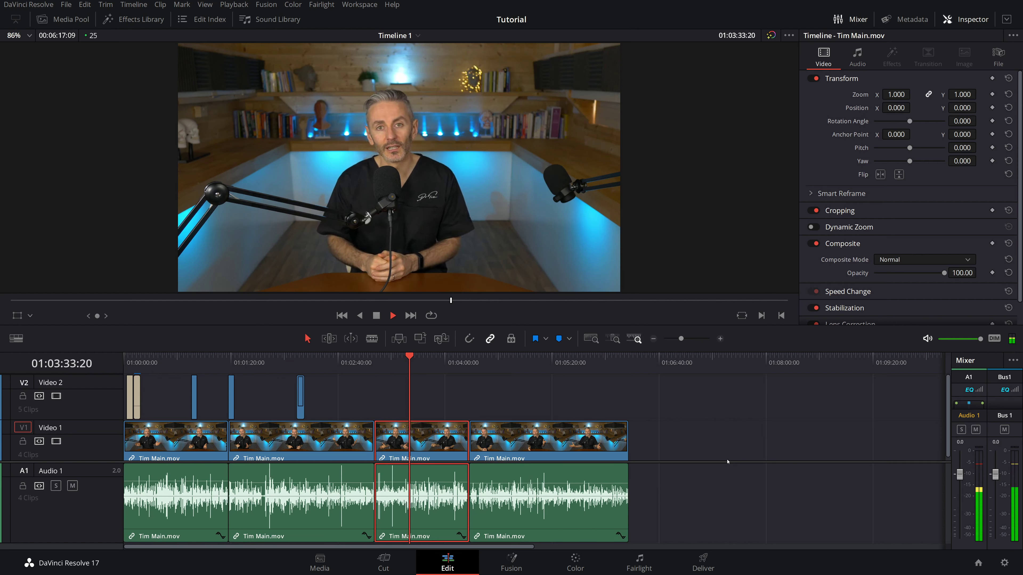
key(space)
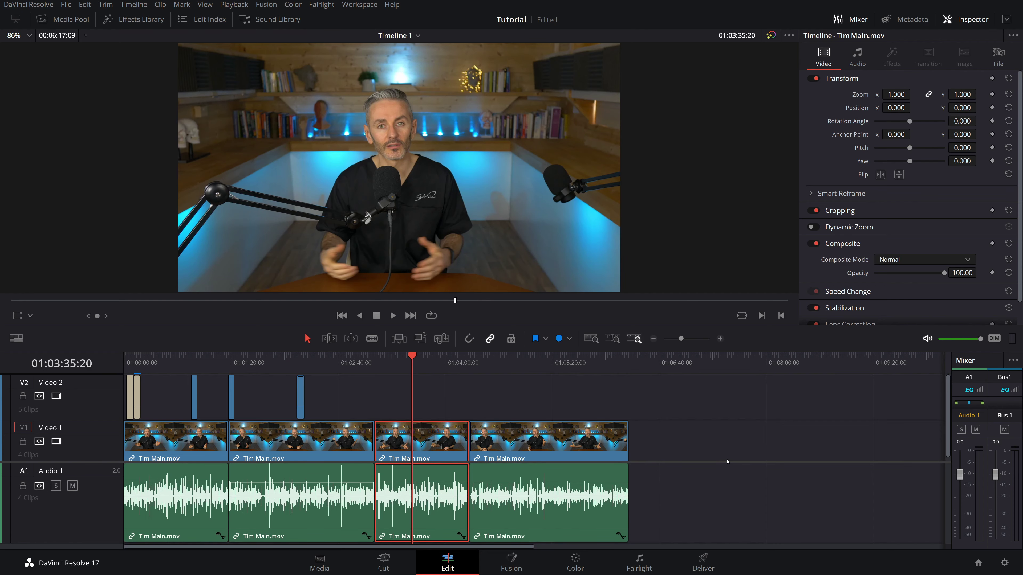
click(88, 20)
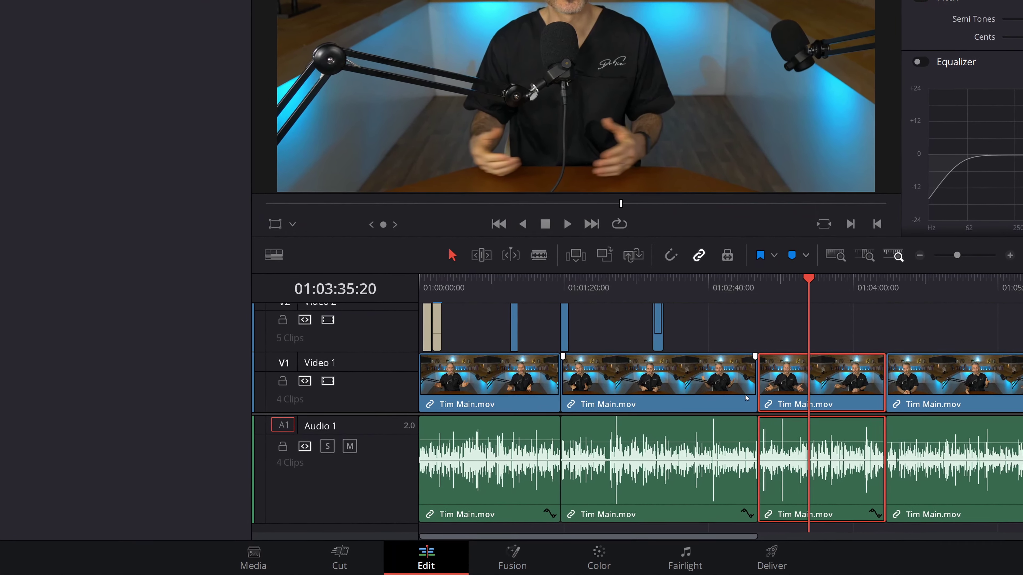
- Shrink the video and audio track heights in Timeline View Options so thumbnails disappear
drag(363, 326, 356, 353)
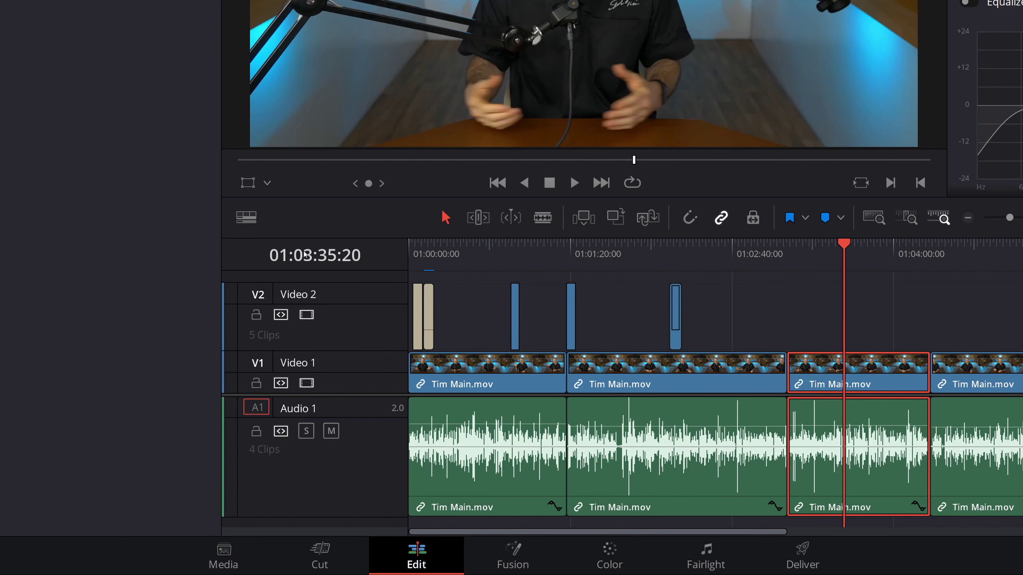
click(253, 222)
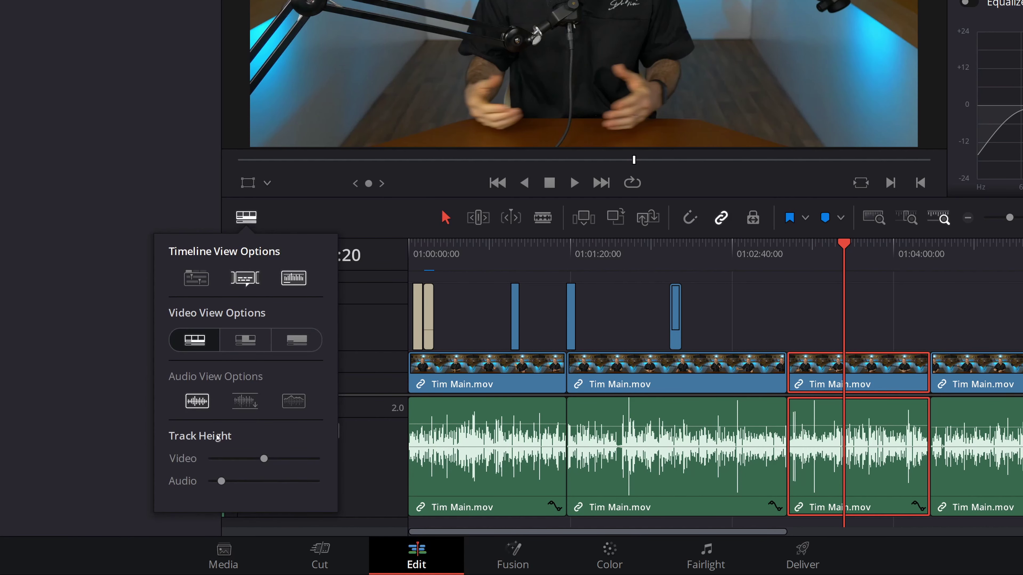
drag(264, 459, 218, 482)
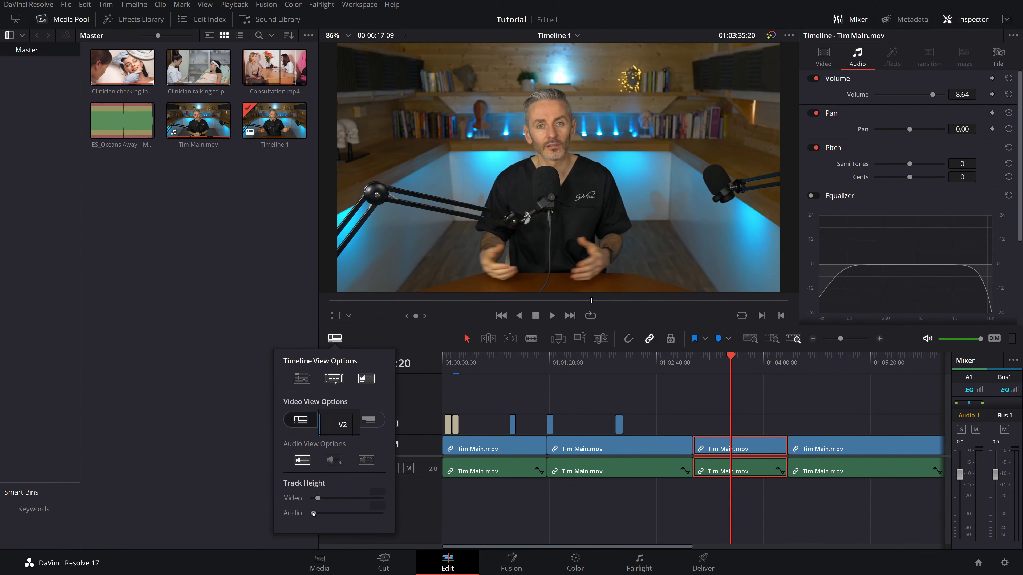
- Add the ES_Oceans Away music clip on a new A2 track and play from about 29 seconds
click(244, 227)
drag(112, 116, 448, 492)
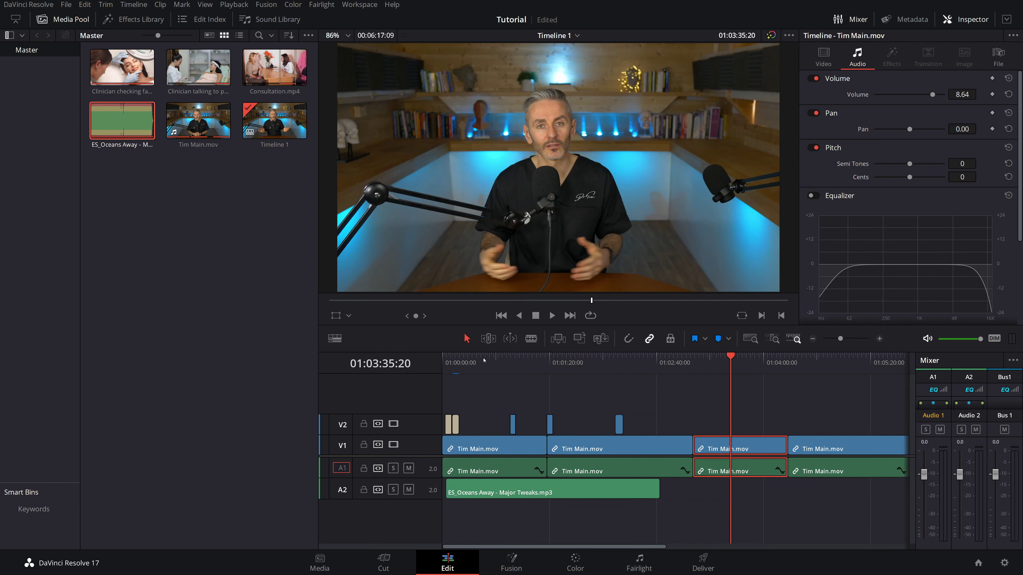
click(481, 362)
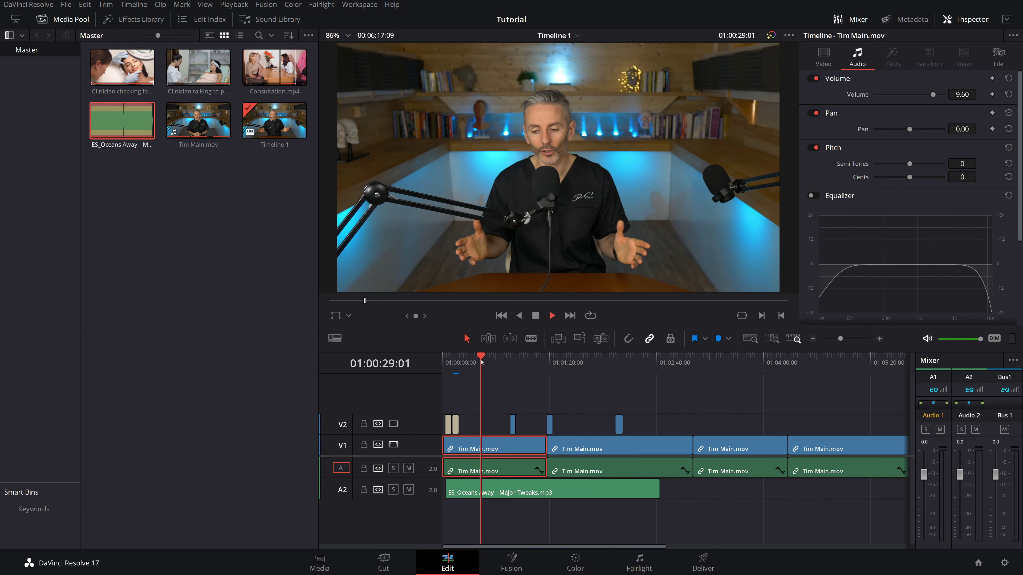
key(space)
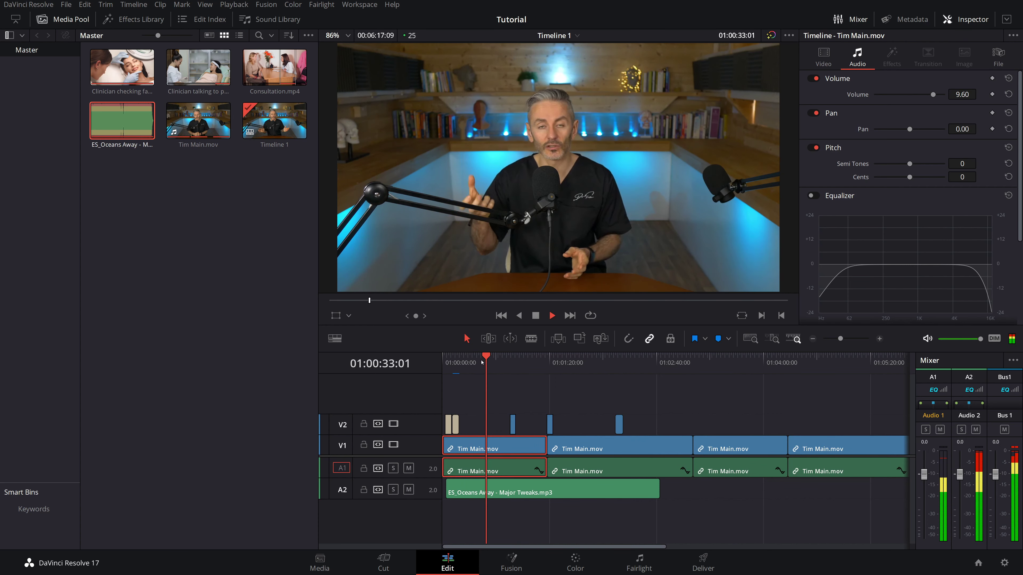
key(space)
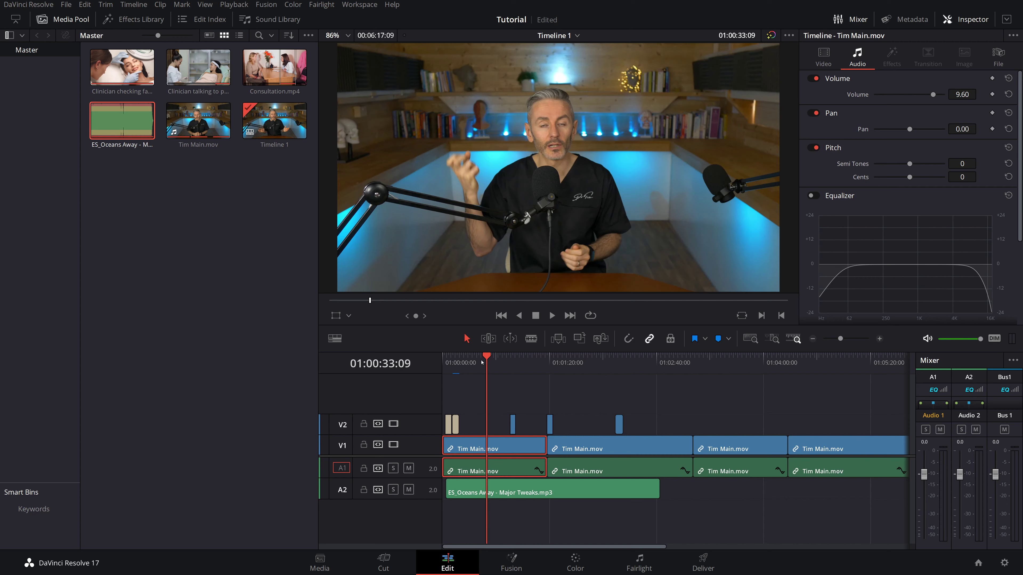
- Lower the A2 music fader in the Mixer to -27 while listening to playback
key(space)
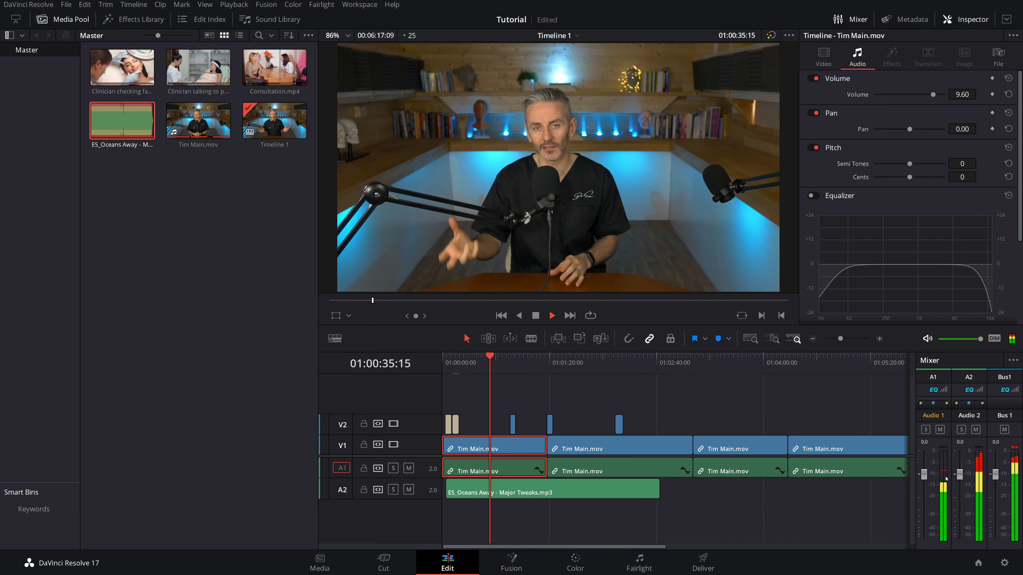
mouse_move(960, 477)
mouse_down()
mouse_move(958, 500)
mouse_move(960, 465)
mouse_up()
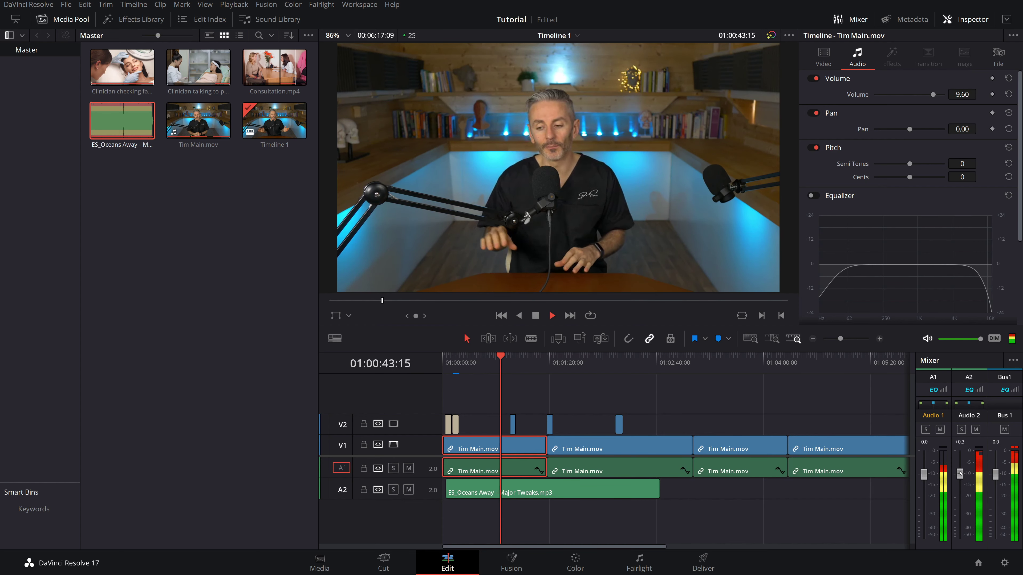
drag(960, 474, 961, 519)
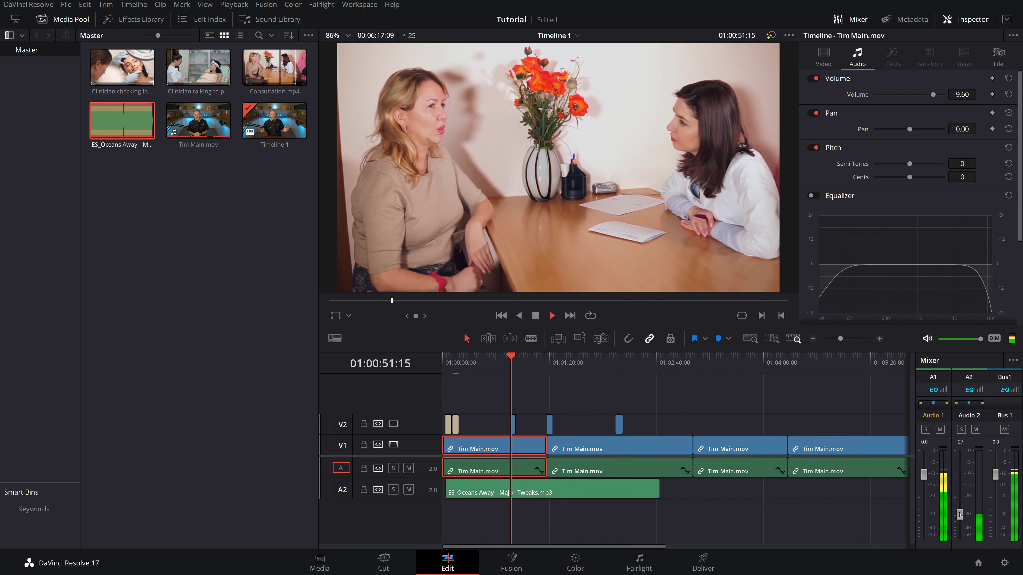
drag(960, 515, 960, 513)
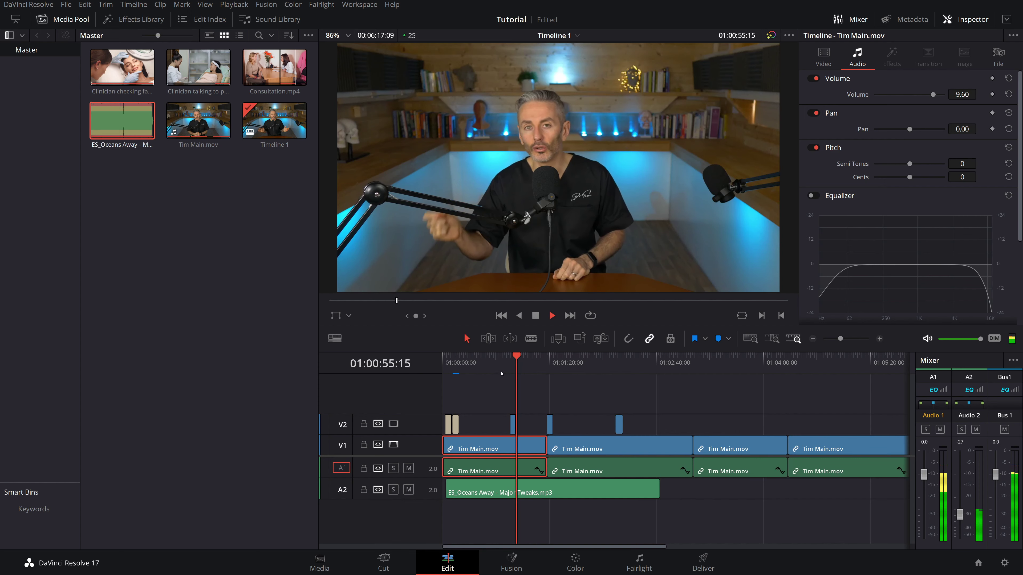
click(479, 360)
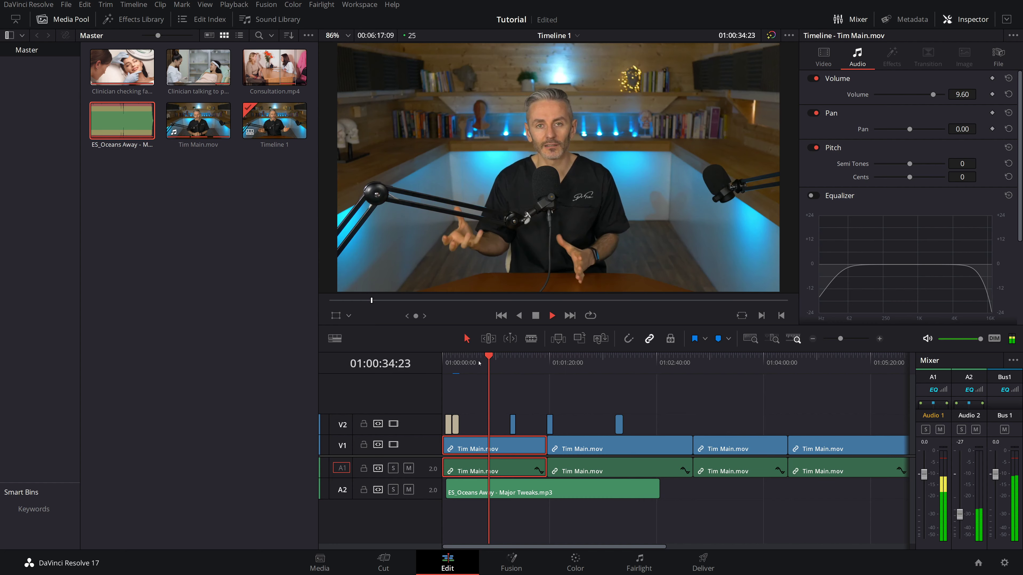
key(space)
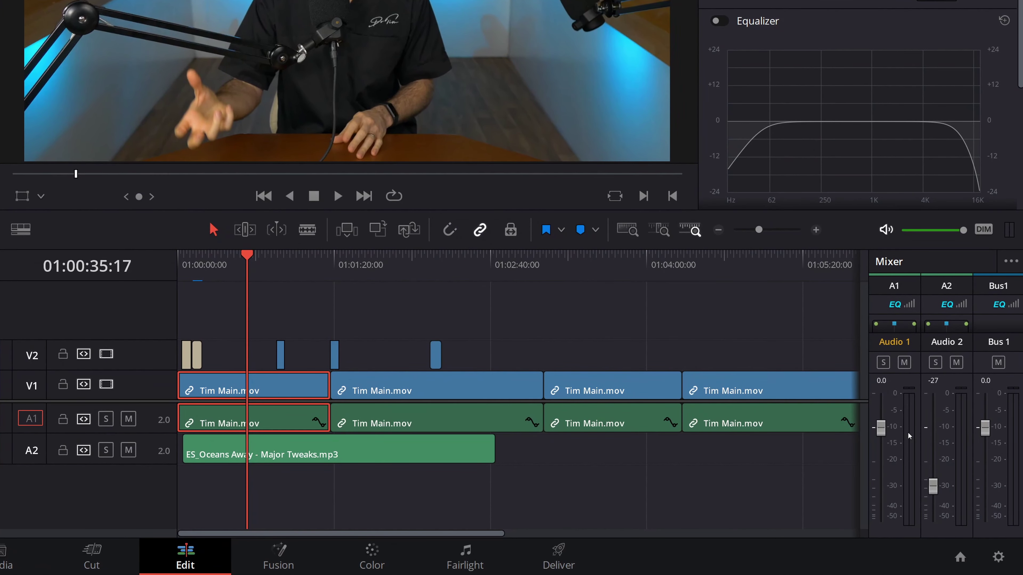
- During playback, raise the Audio 1 dialogue fader to about +2.8
key(space)
drag(880, 432, 881, 419)
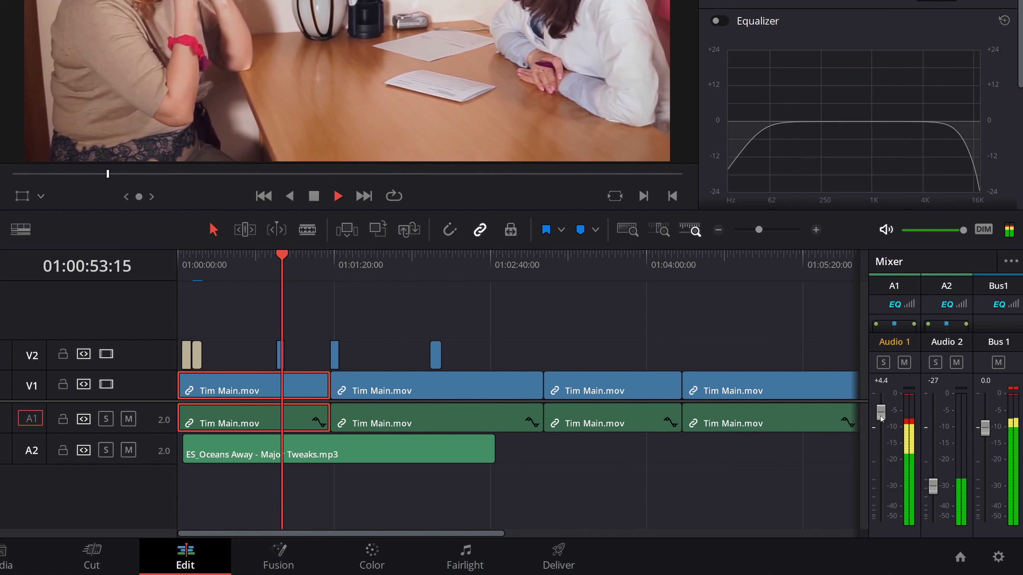
drag(881, 419, 881, 425)
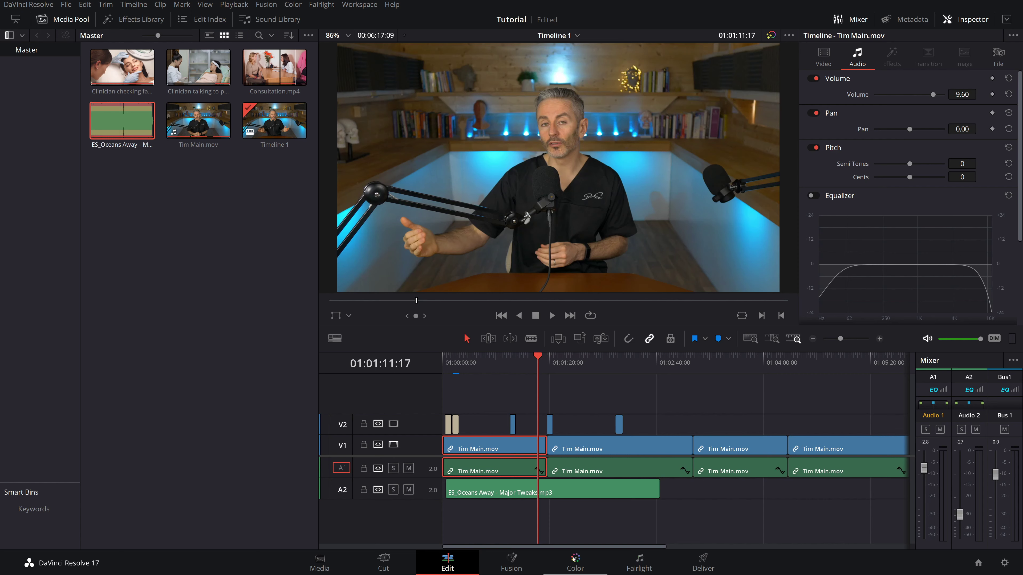
- On the Color page, add trial nodes, revert to only node 01, and show the waveform scope
click(573, 558)
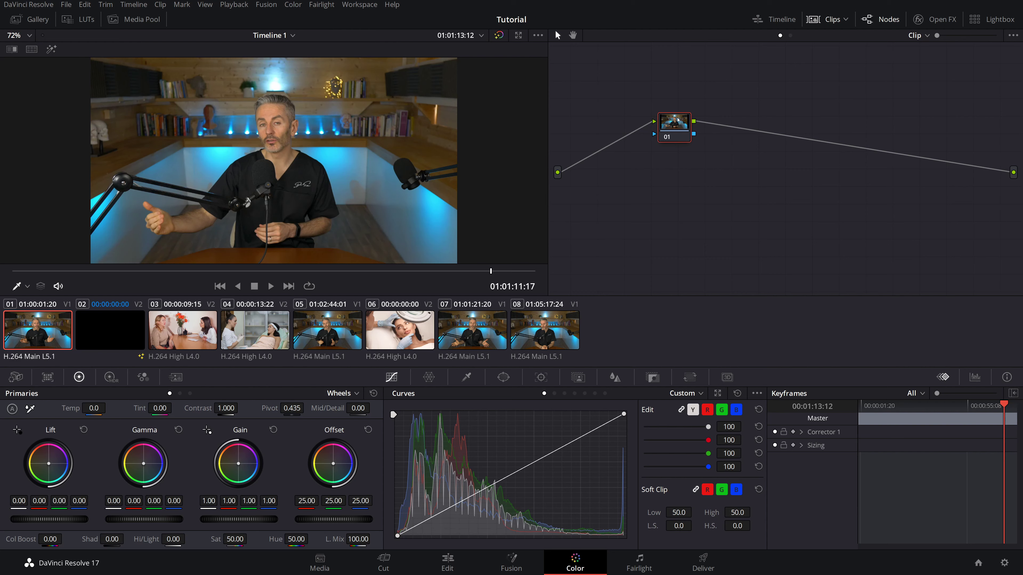
drag(678, 120, 689, 120)
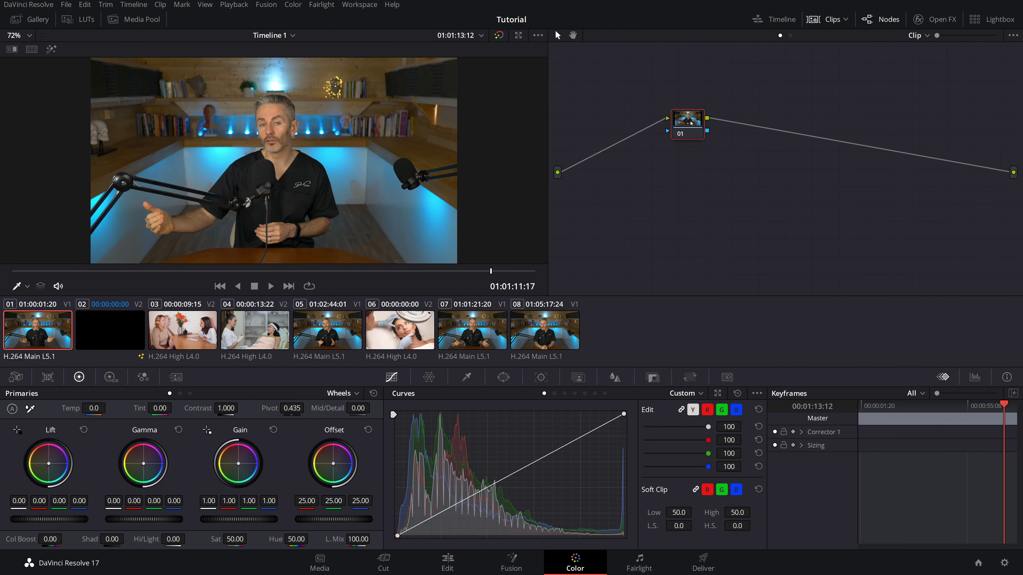
key(alt+s)
key(alt+s)
key(alt+l)
key(alt+l)
key(alt+l)
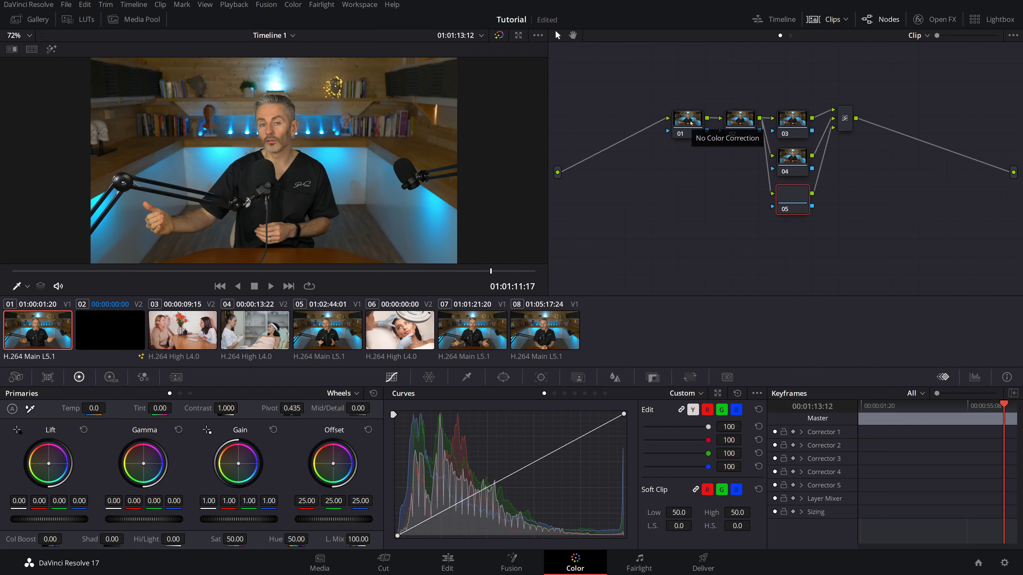
key(alt+s)
key(alt+s)
key(alt+s)
key(alt+s)
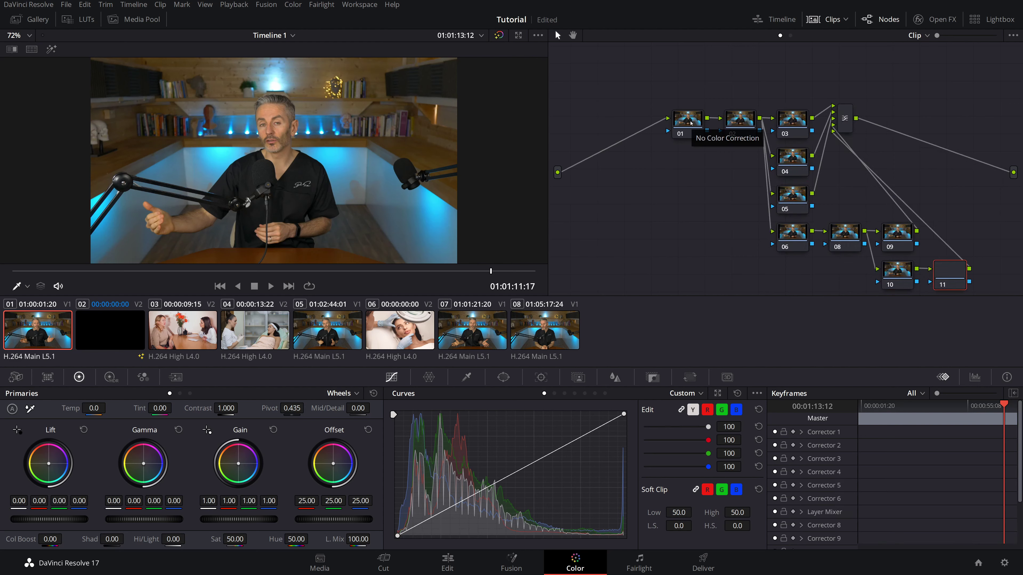
key(ctrl+Home)
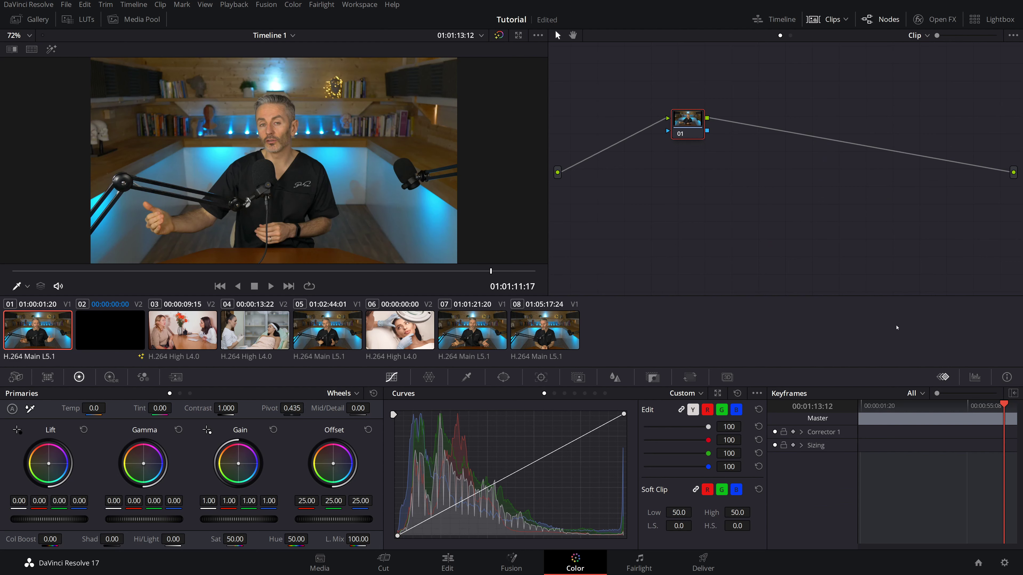
click(975, 378)
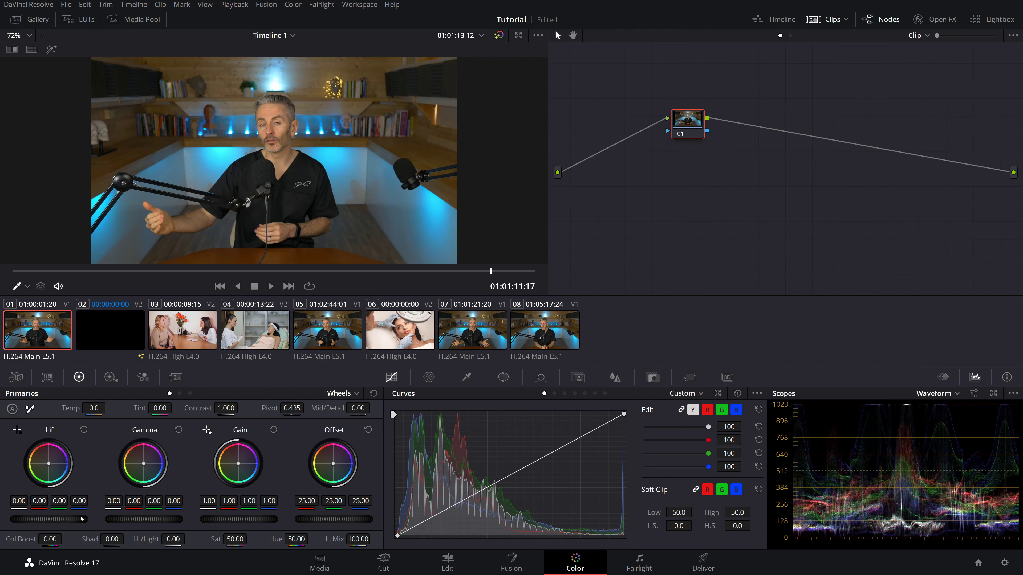
- Set the master wheels to Lift 0.01 and Gain 0.99, undoing a trial midtone lift
drag(81, 517, 71, 517)
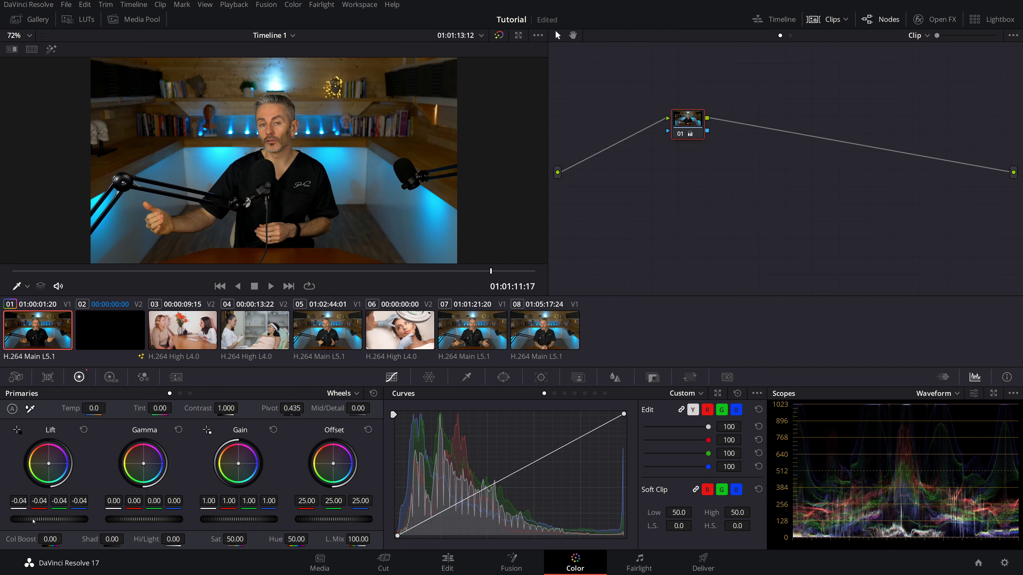
drag(40, 519, 54, 519)
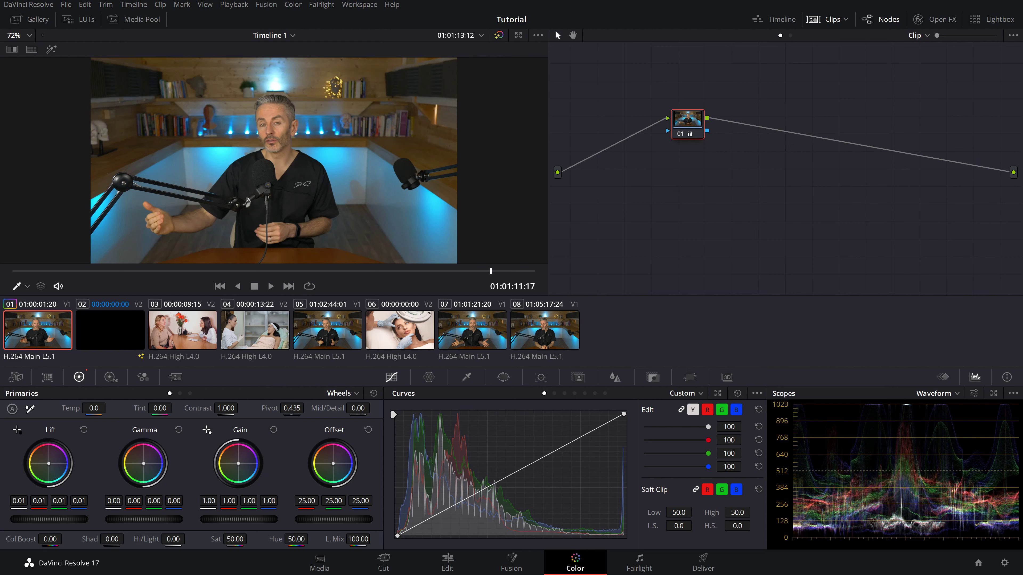
drag(239, 519, 235, 520)
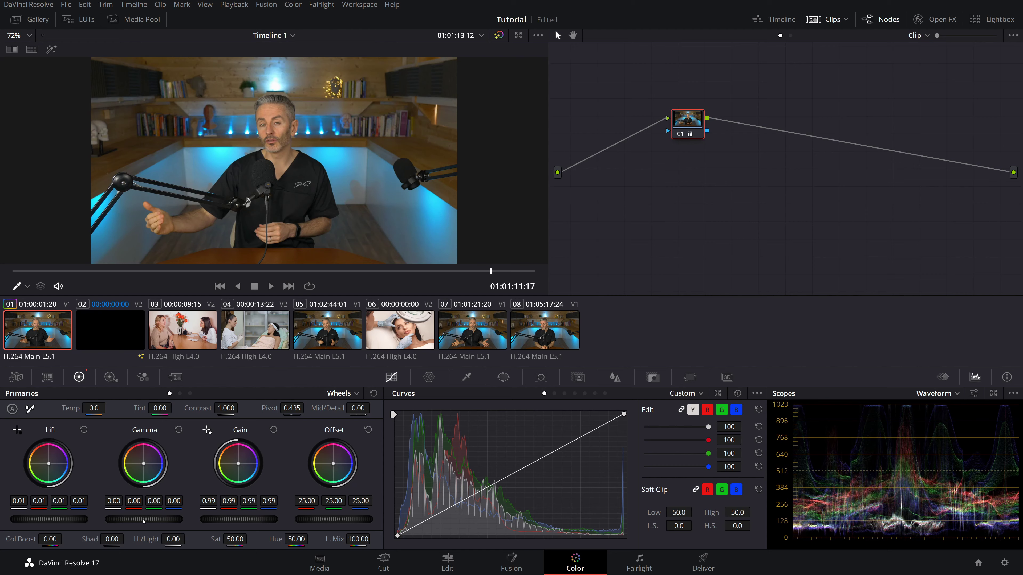
drag(137, 520, 139, 520)
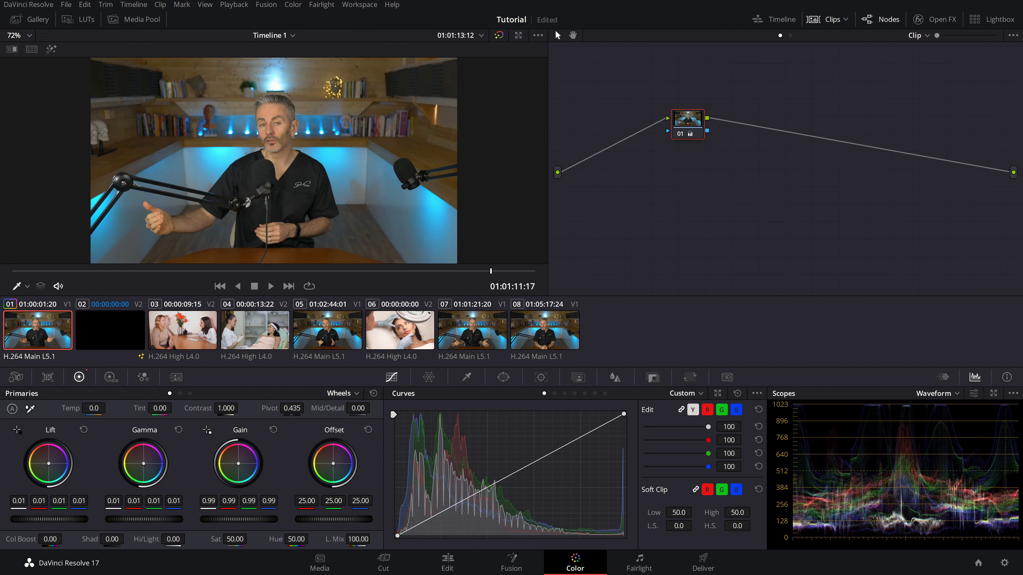
key(ctrl+minus)
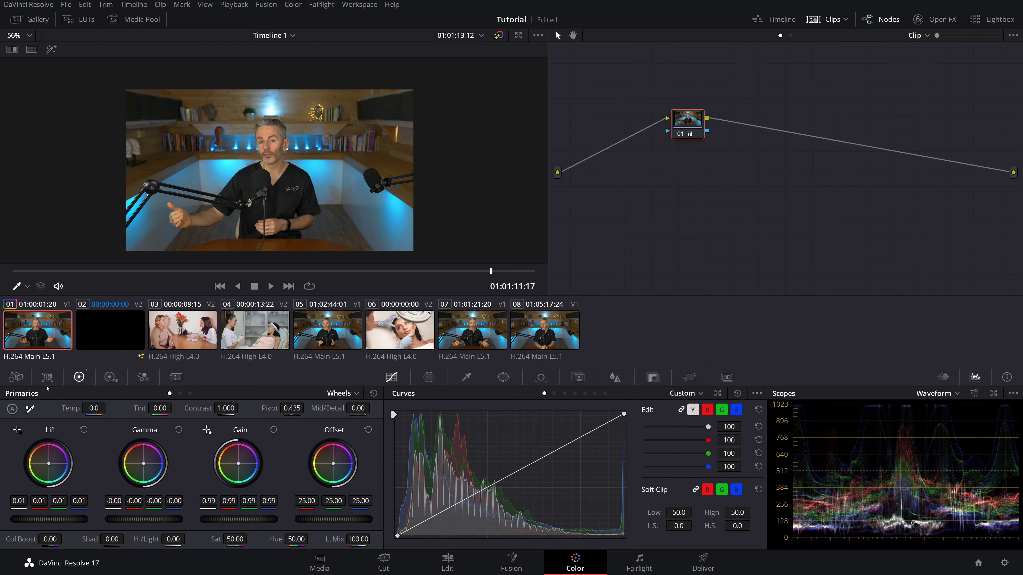
- Reset temperature, then sample a neutral grey background spot for Temp -498.3 and Tint 7.35
drag(79, 404, 77, 408)
double_click(77, 408)
click(30, 410)
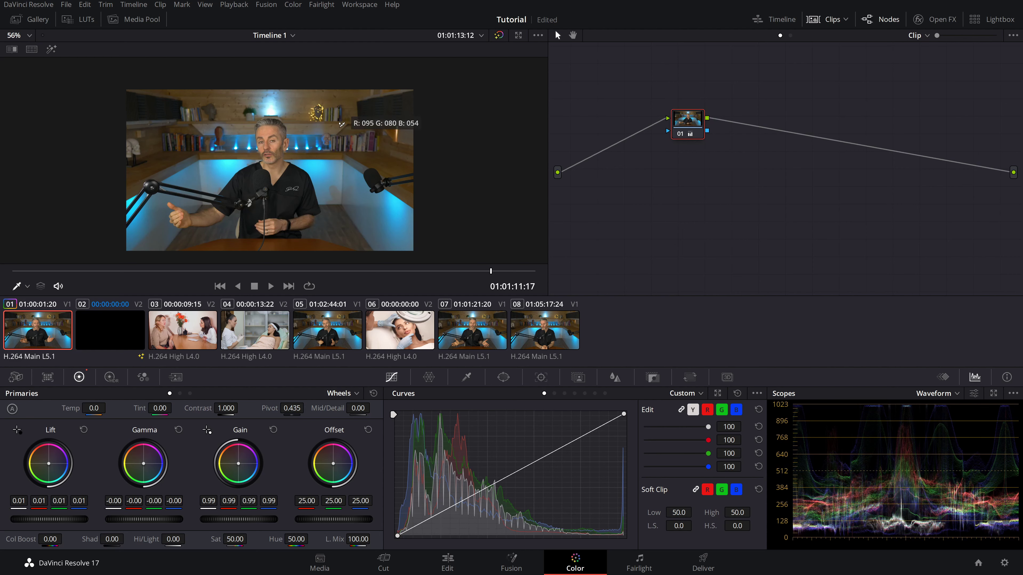
scroll(351, 120, up, 5)
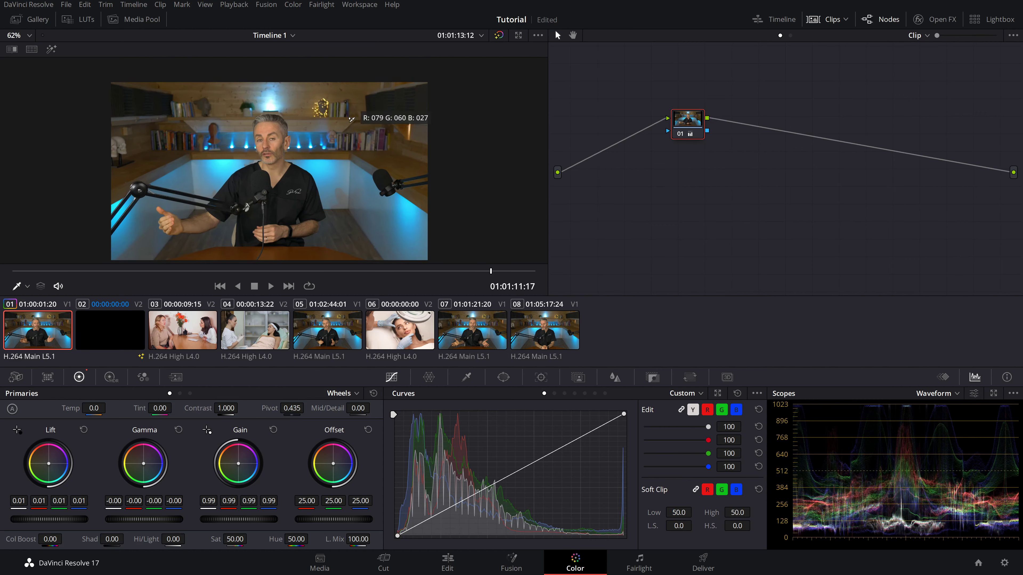
scroll(351, 120, up, 8)
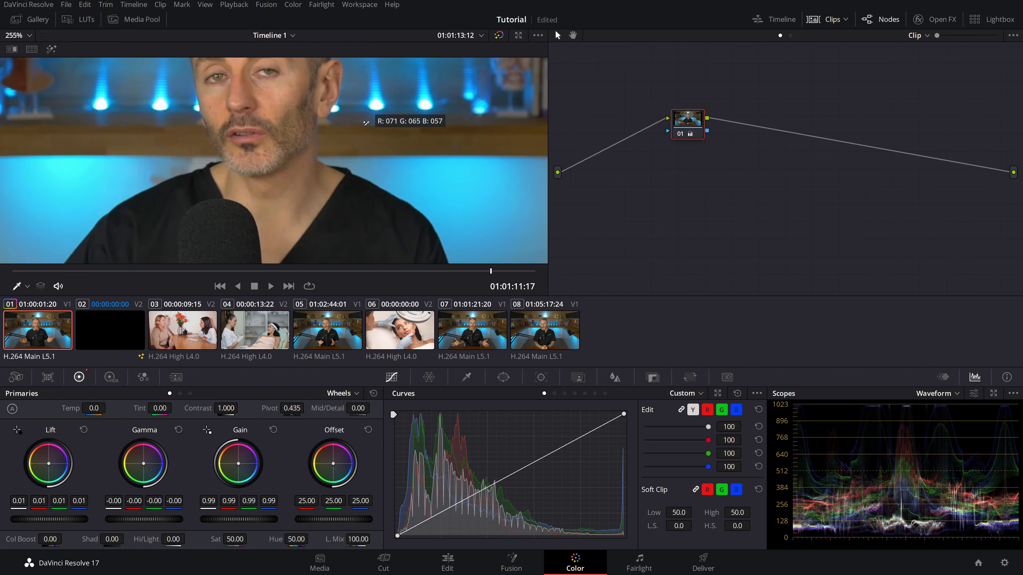
drag(362, 131, 246, 231)
drag(301, 197, 229, 252)
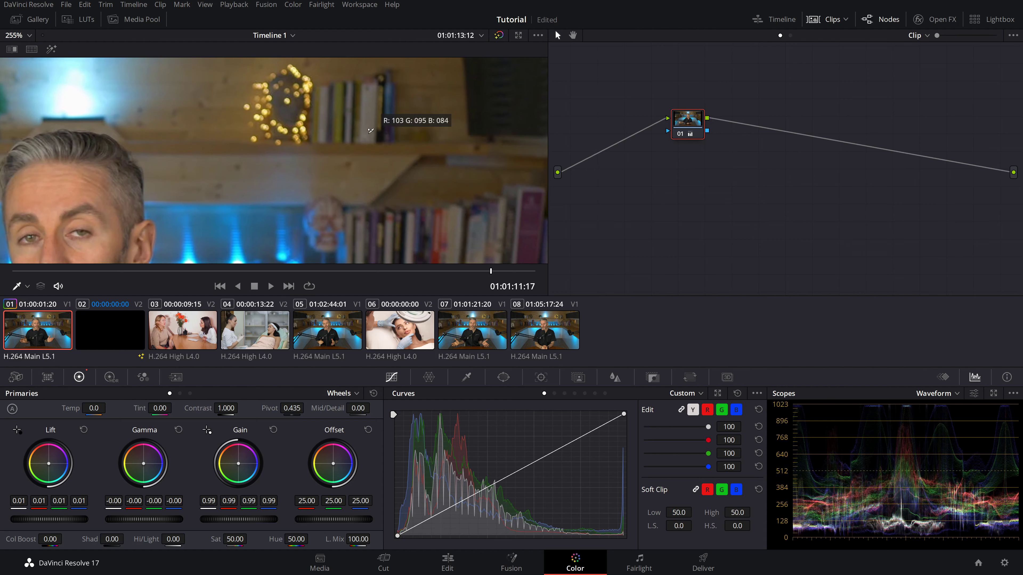
drag(393, 124, 415, 121)
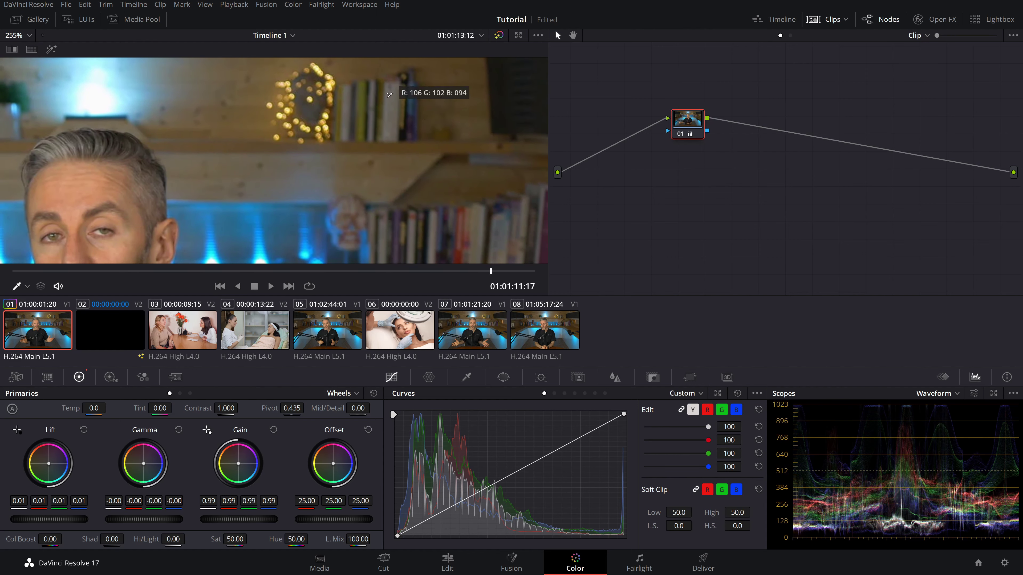
click(389, 94)
scroll(349, 165, down, 10)
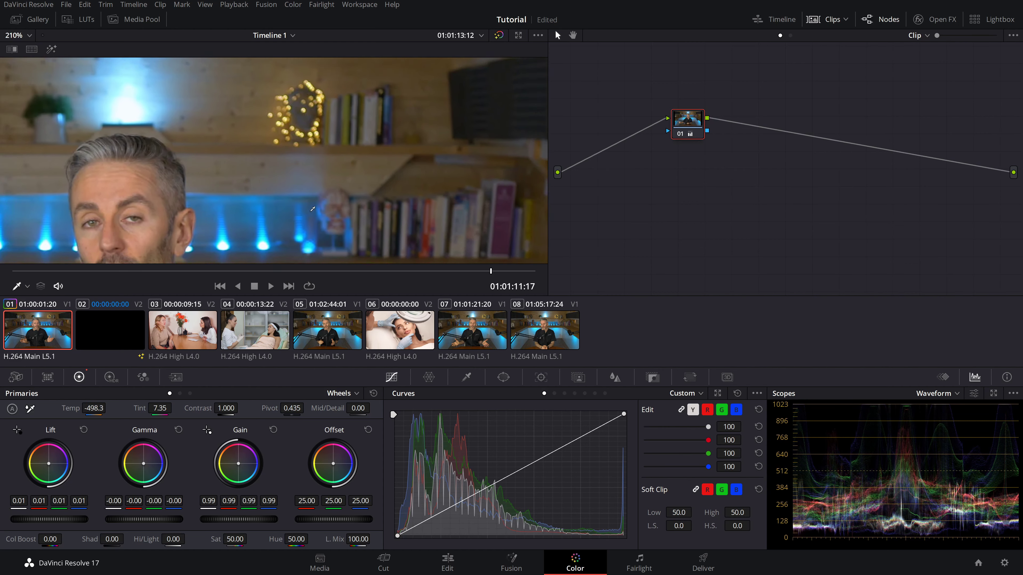
scroll(299, 229, down, 1)
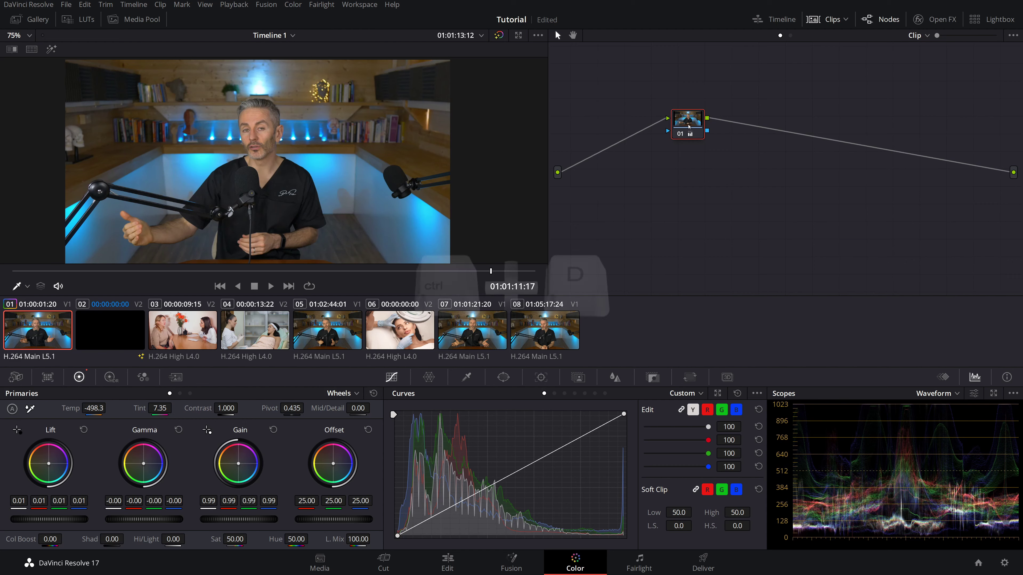
key(ctrl+d)
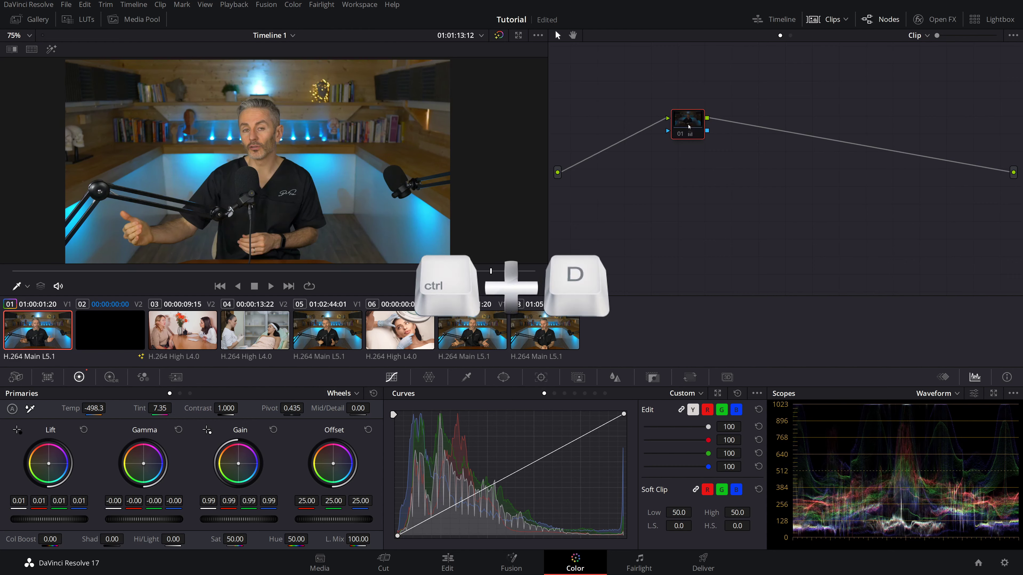
key(ctrl+d)
key(ctrl+d)
key(ctrl+d)
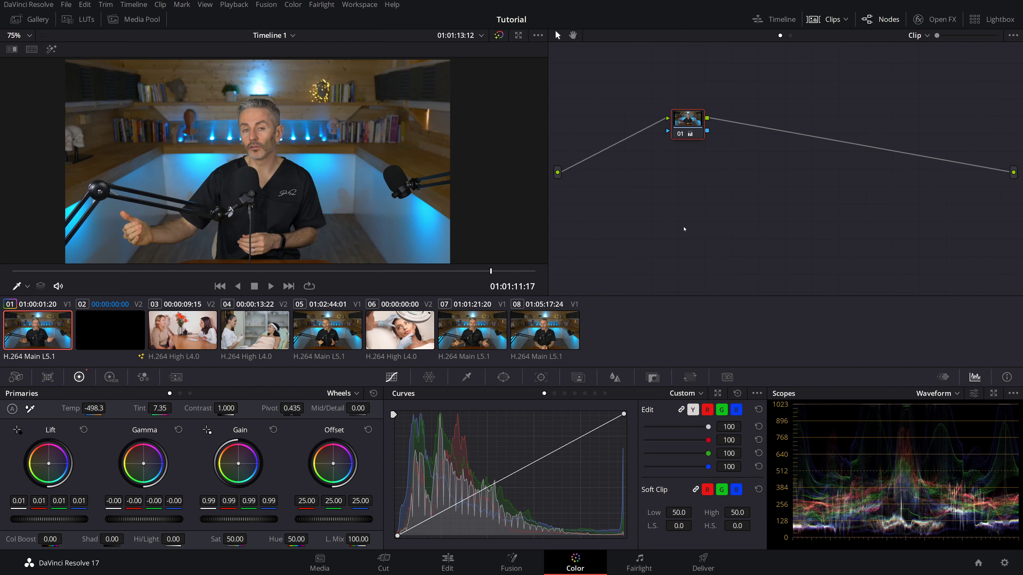
- Switch the scope from Waveform to Vectorscope, briefly checking its display options
click(952, 396)
click(949, 432)
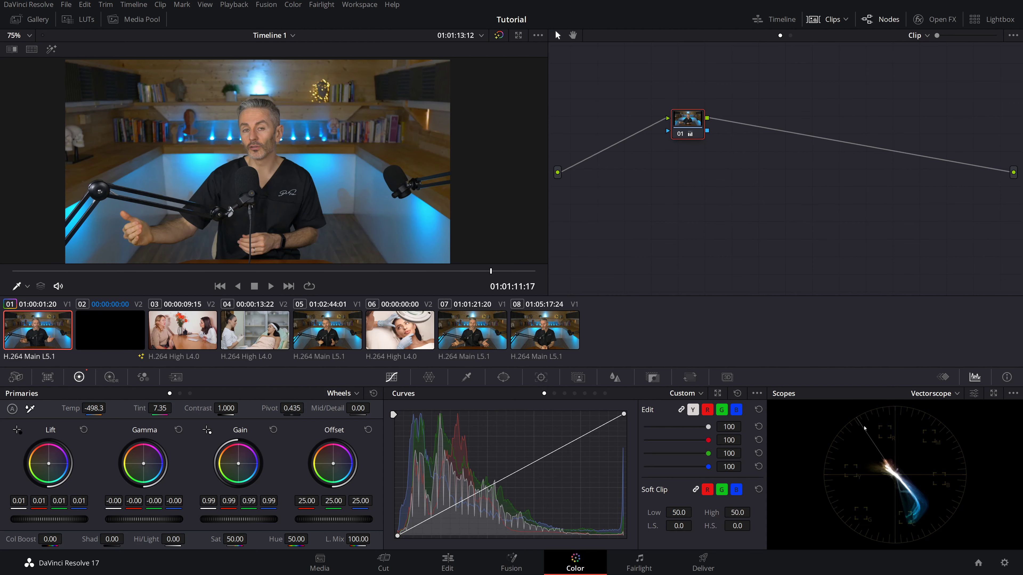
click(974, 394)
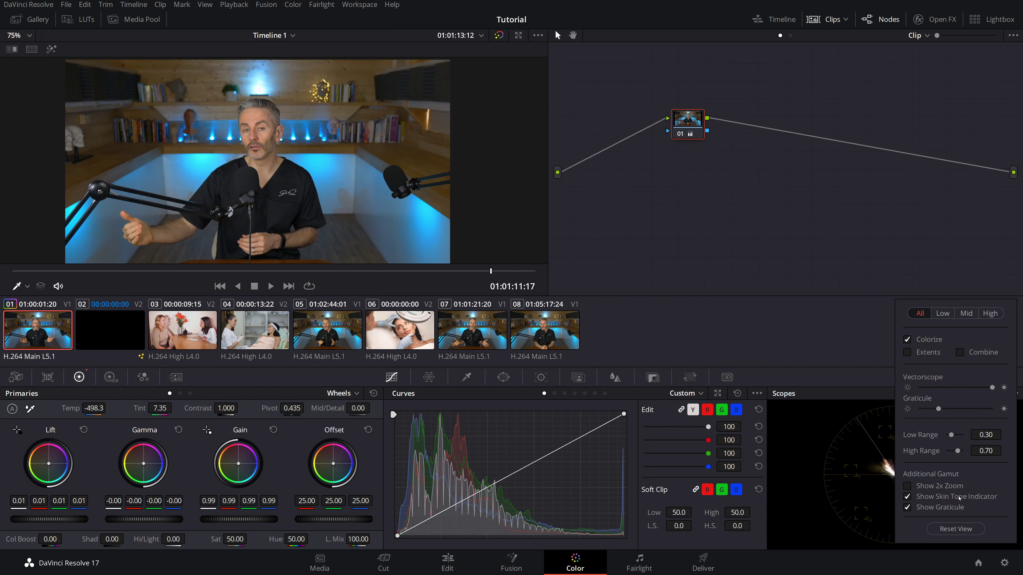
click(869, 478)
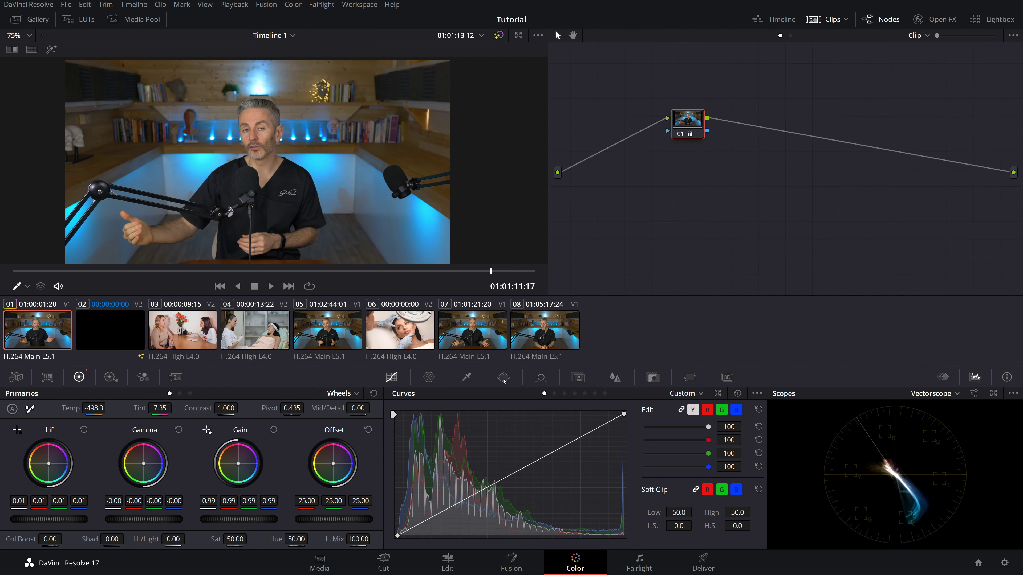
click(503, 378)
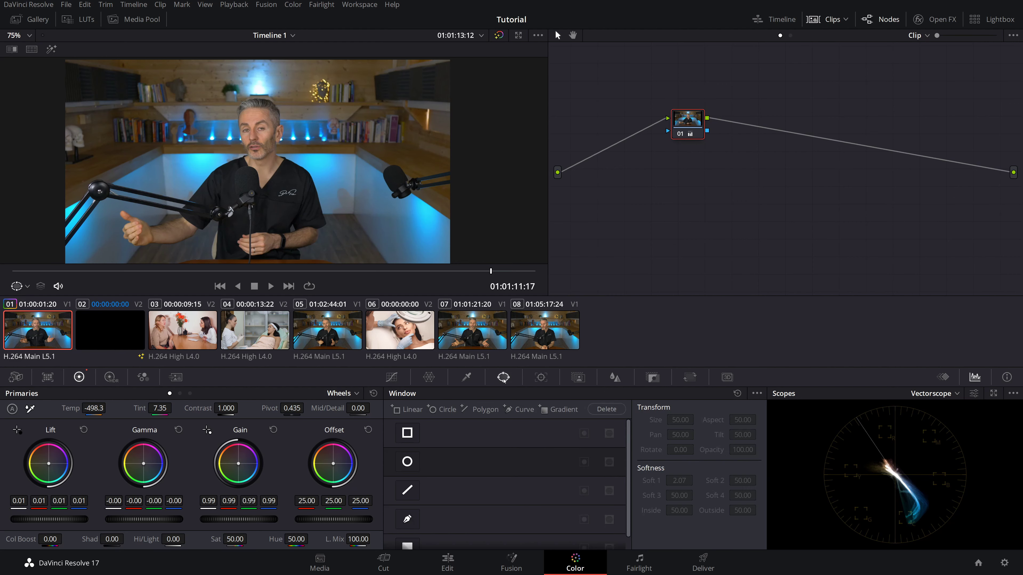
- Add a small Circle window with Soft 1 at 0 on the forehead and turn on Highlight
click(406, 462)
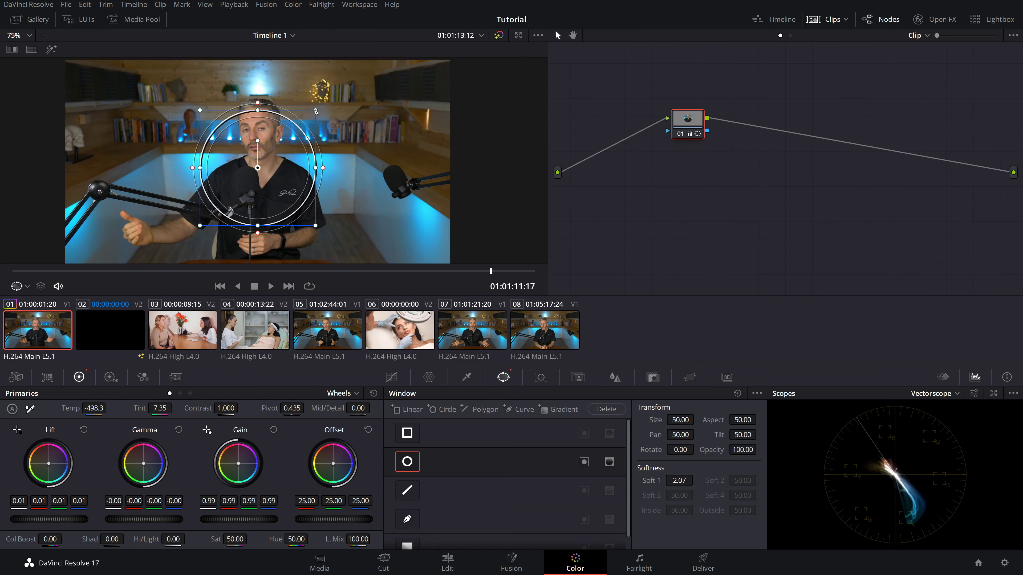
drag(316, 114, 265, 117)
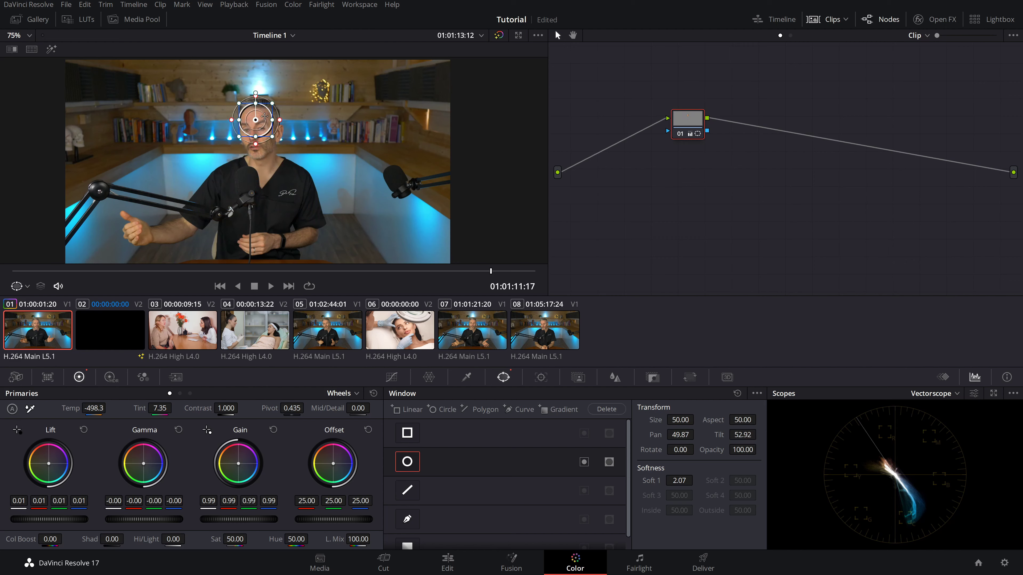
drag(685, 481, 668, 481)
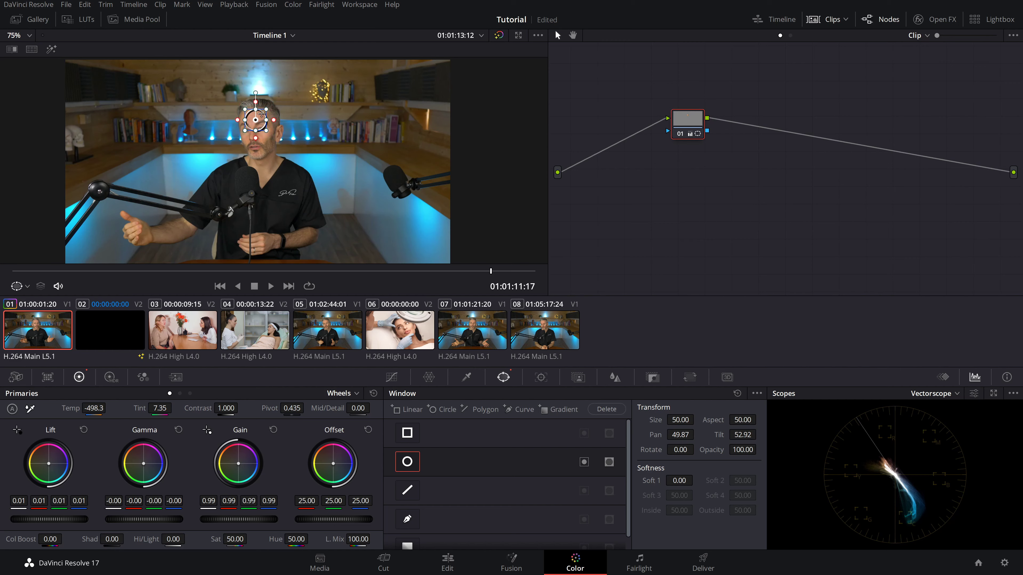
scroll(241, 129, up, 5)
scroll(225, 148, up, 5)
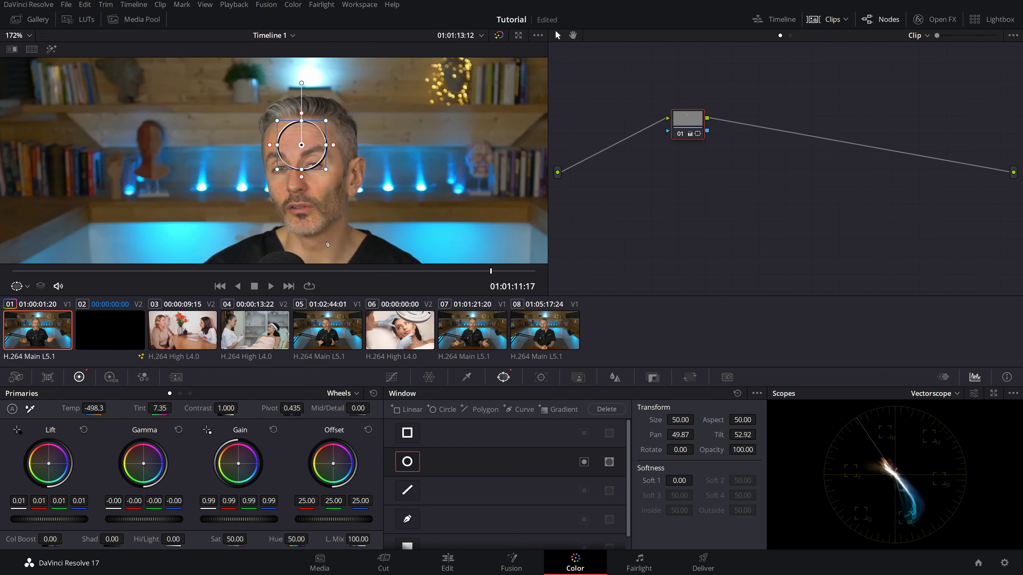
drag(332, 135, 325, 109)
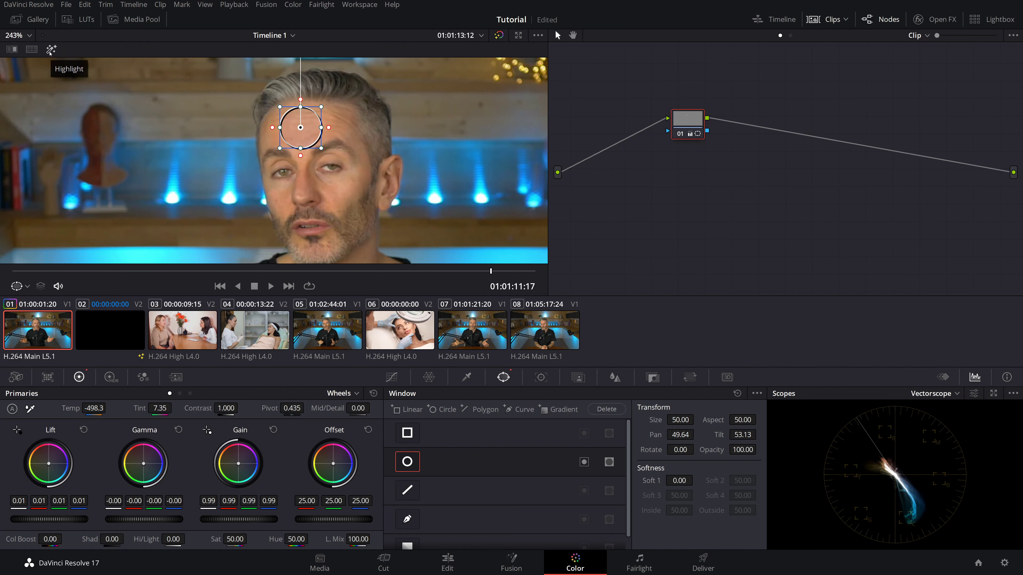
click(51, 50)
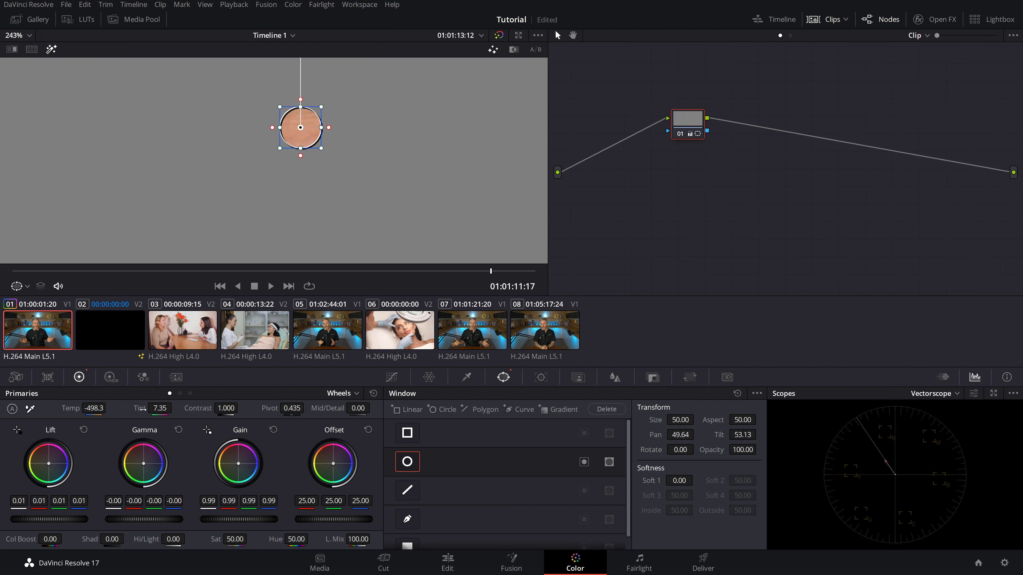
- Revert trial Tint and Offset changes to their originals, then disable the Circle window
drag(159, 409, 447, 408)
key(ctrl+z)
key(ctrl+z)
drag(334, 466, 332, 464)
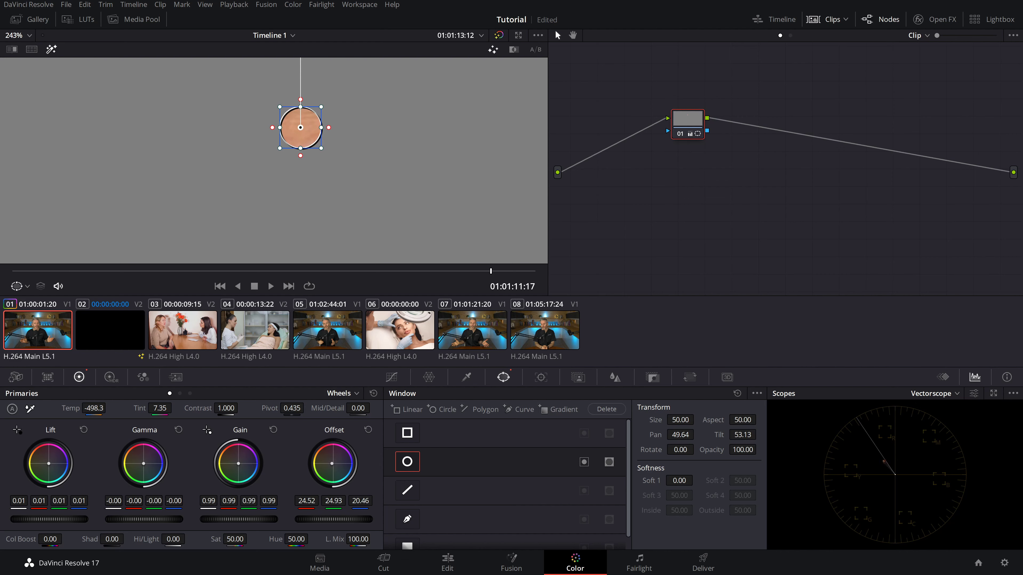
double_click(333, 465)
click(410, 465)
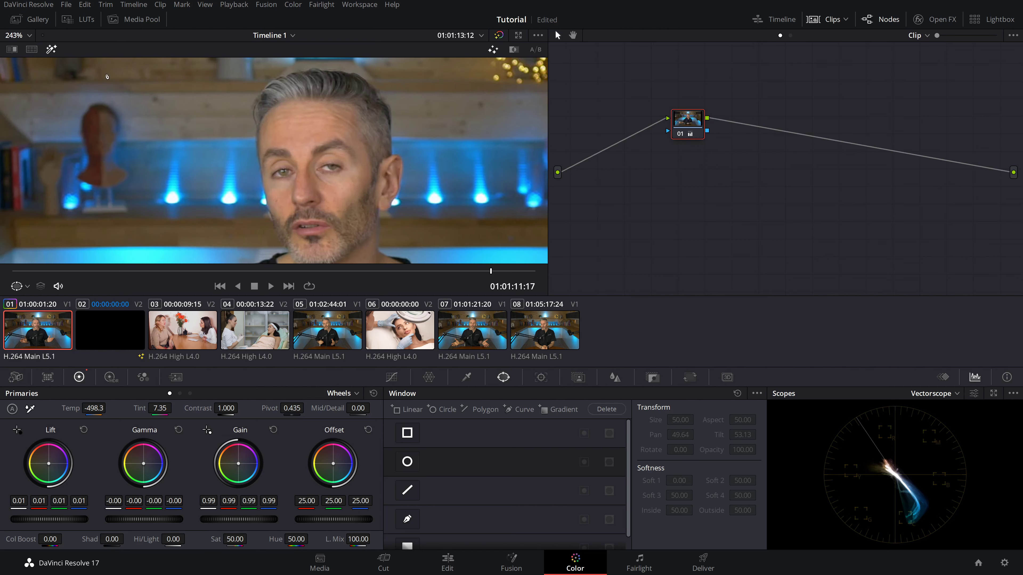
- Raise Contrast to 1.118 and Saturation to 54, toggling the node off and on to compare
scroll(350, 208, down, 8)
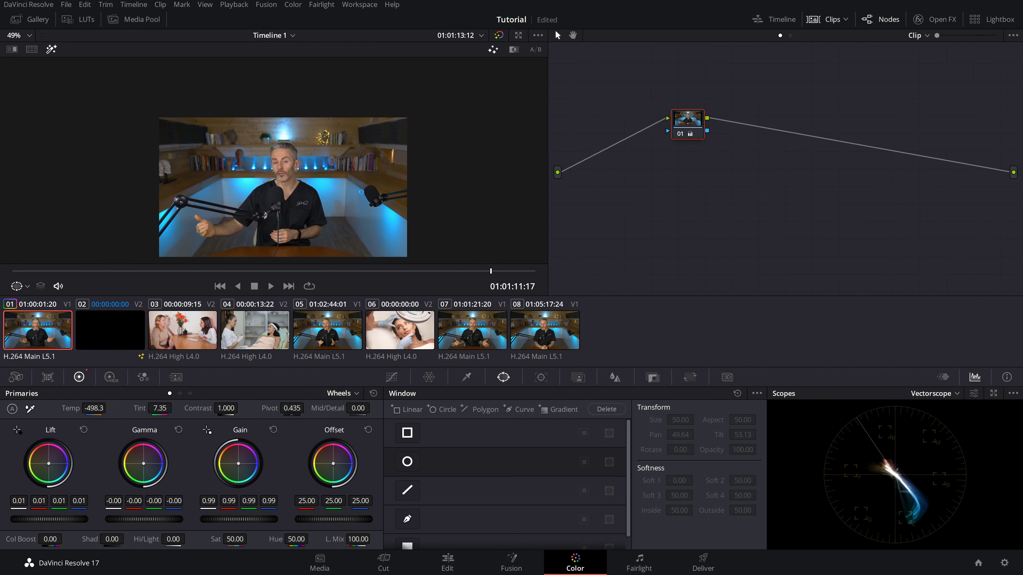
scroll(355, 176, up, 2)
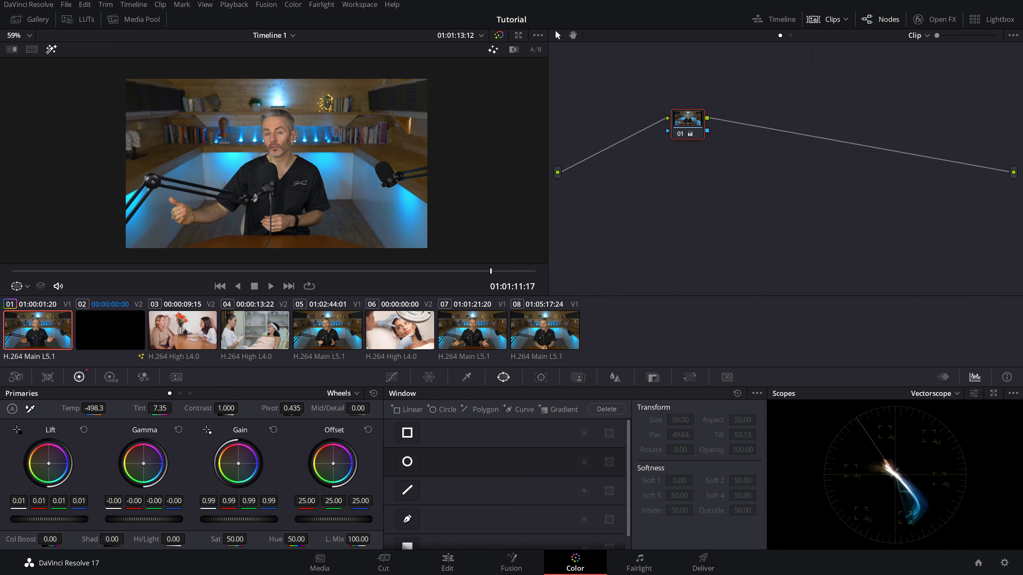
drag(190, 409, 241, 407)
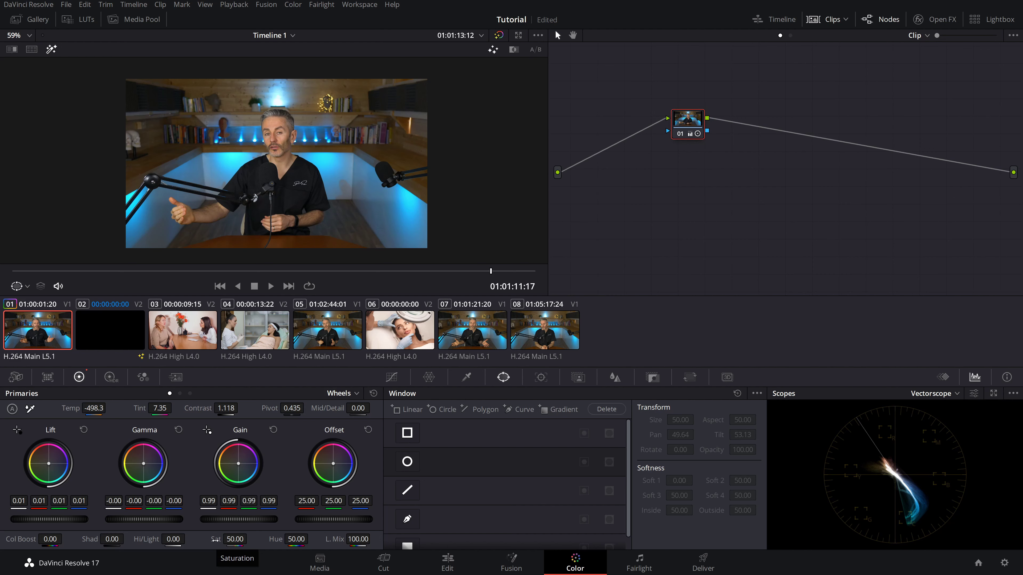
drag(216, 539, 232, 539)
key(ctrl+d)
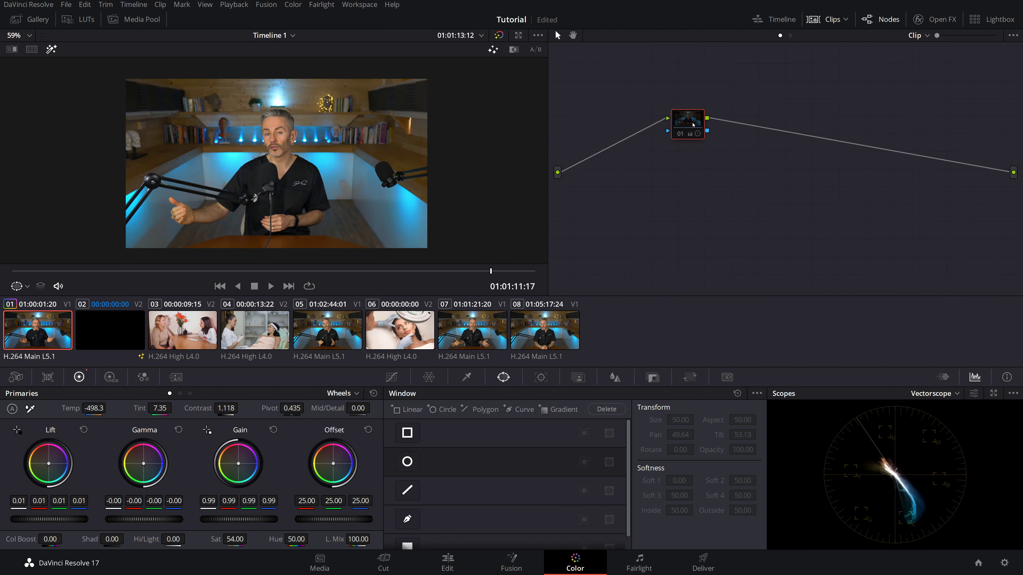
key(ctrl+d)
key(ctrl+d)
key(ctrl+d)
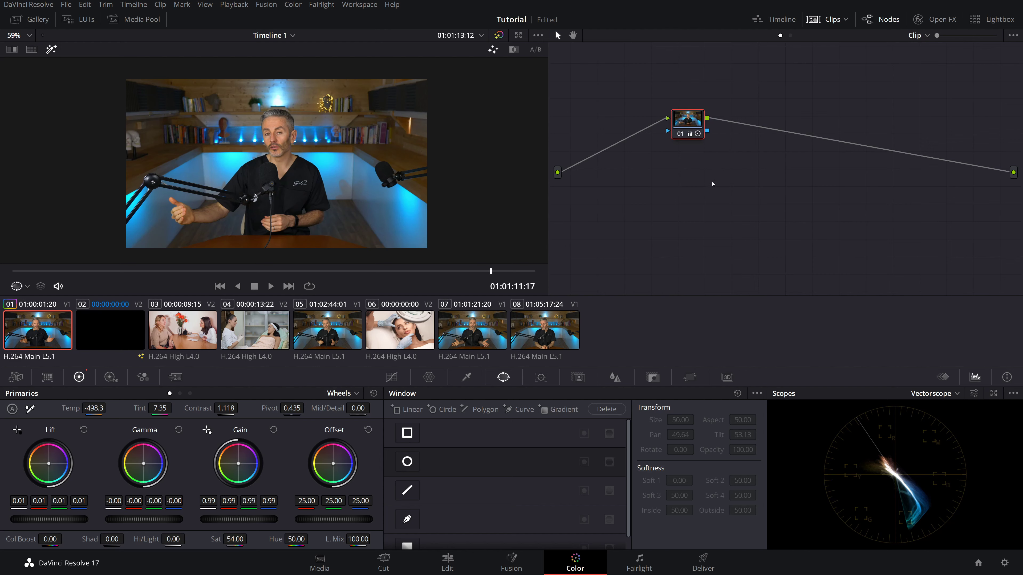
- On the Deliver page, apply the YouTube 1080p preset and name the file Tutorial
click(703, 562)
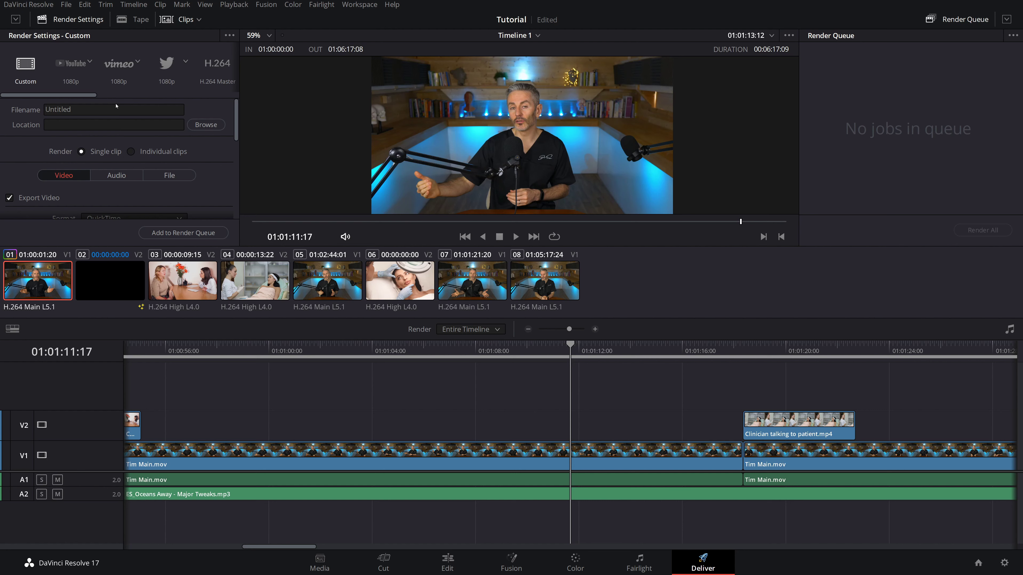
click(68, 64)
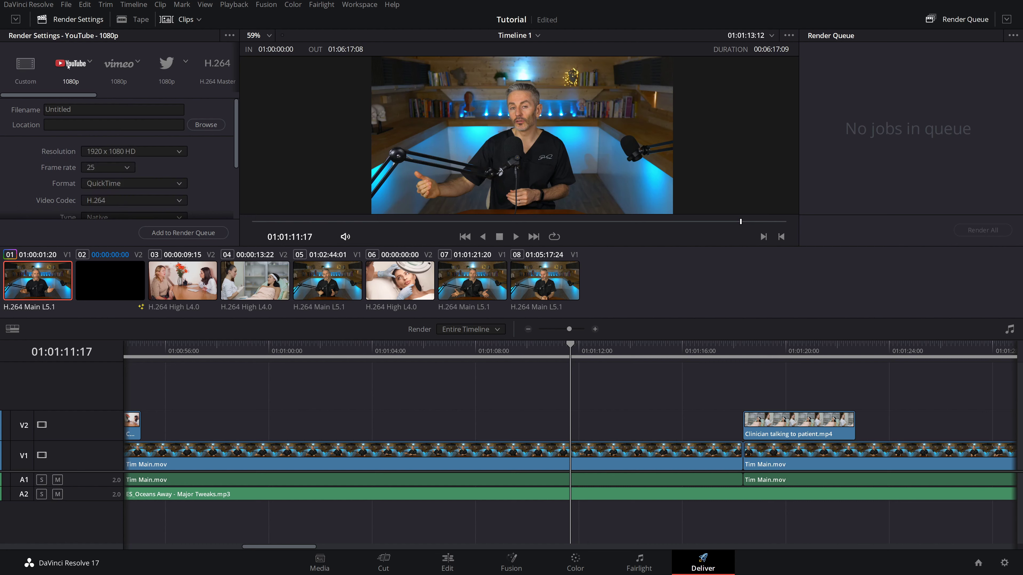
click(98, 107)
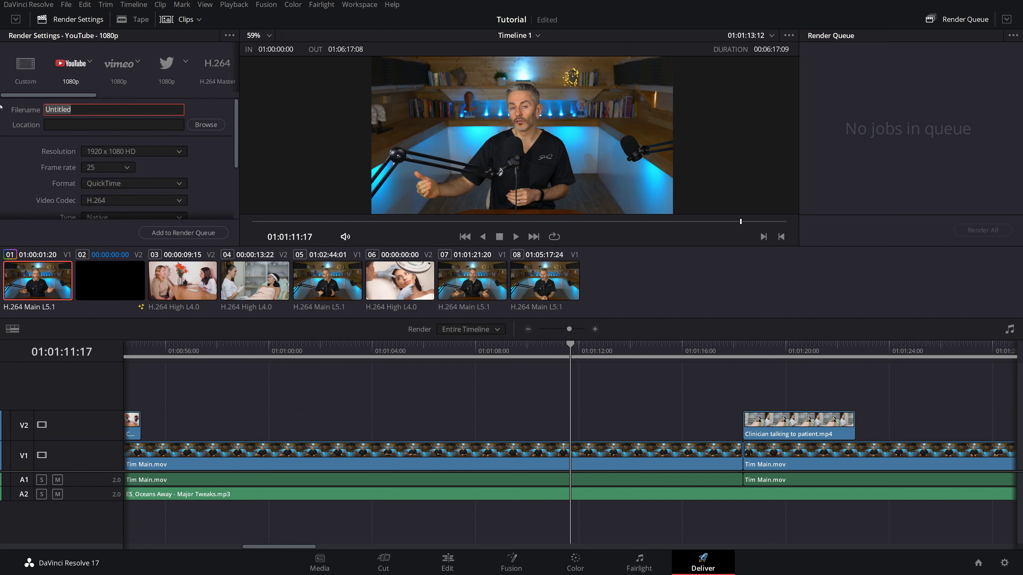
text(Tutorei)
key(BackSpace)
text(ial)
- Set the render location to G:\Davinci Resolve Storage and add the job to the Render Queue
click(197, 126)
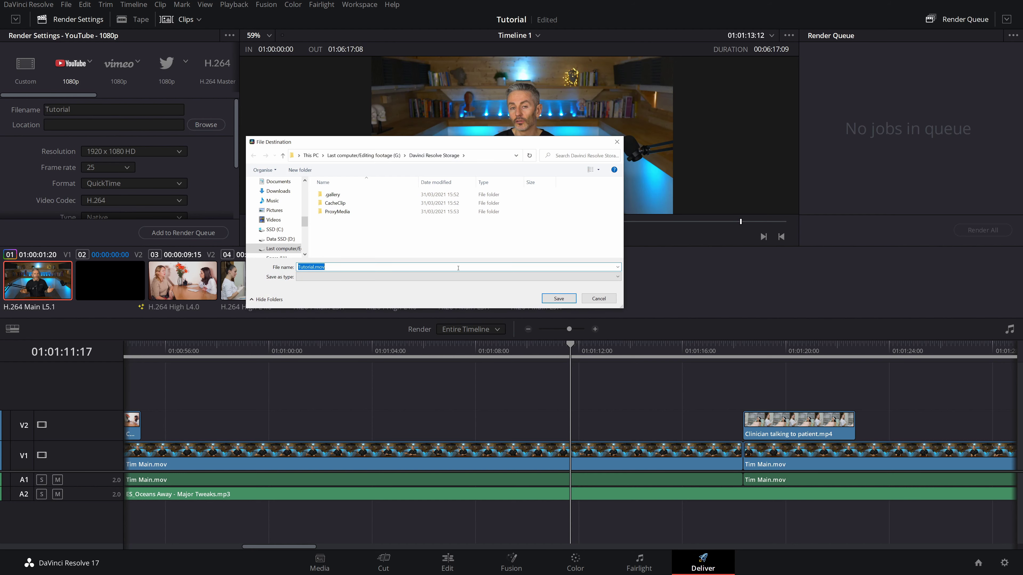
click(559, 299)
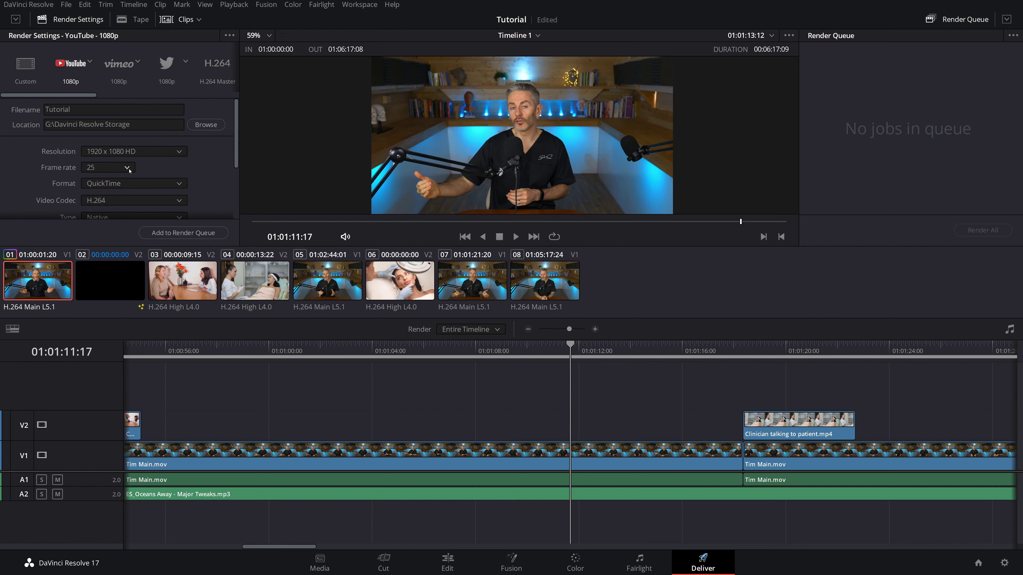
scroll(129, 171, down, 3)
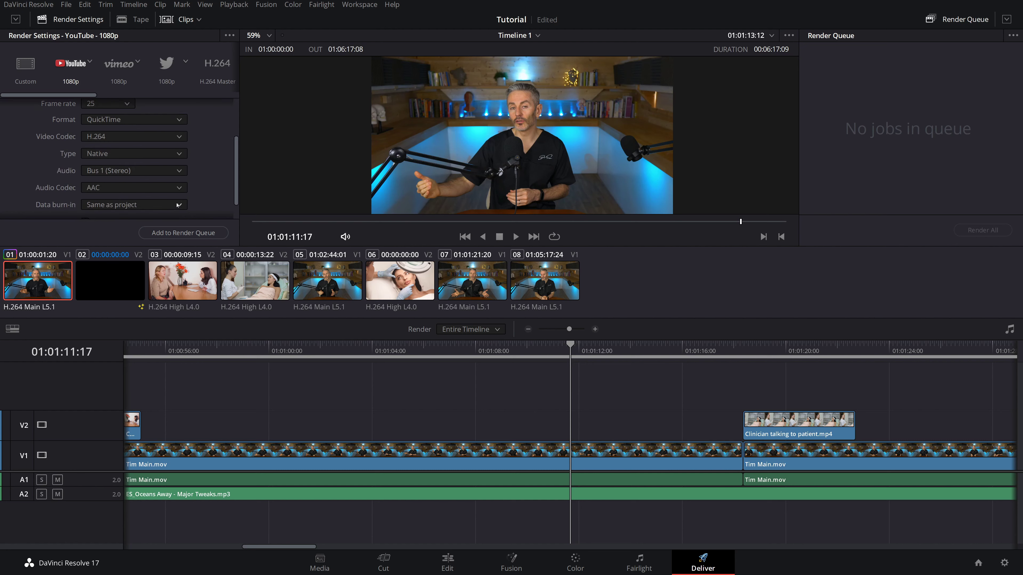
click(192, 233)
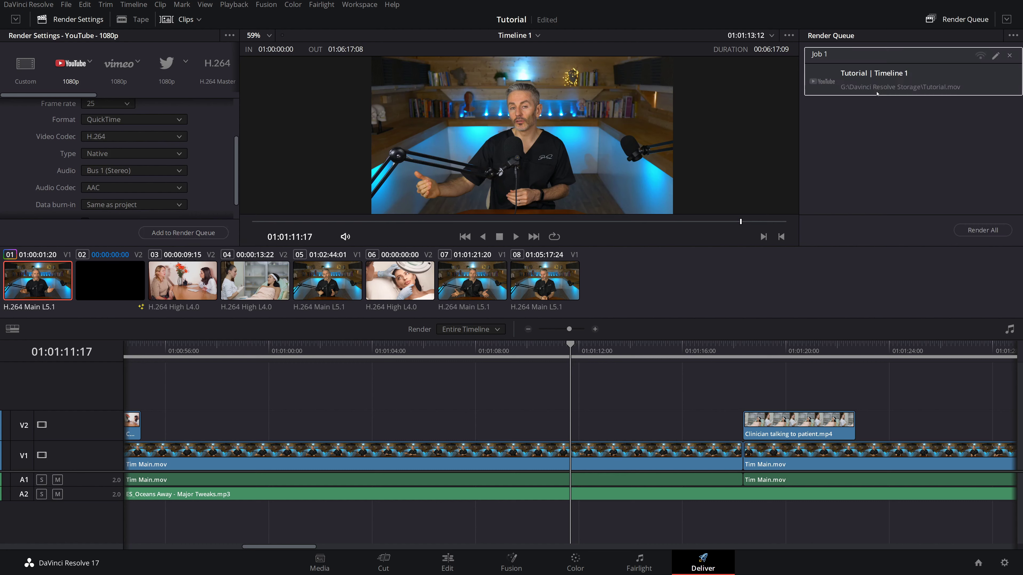
scroll(166, 186, down, 1)
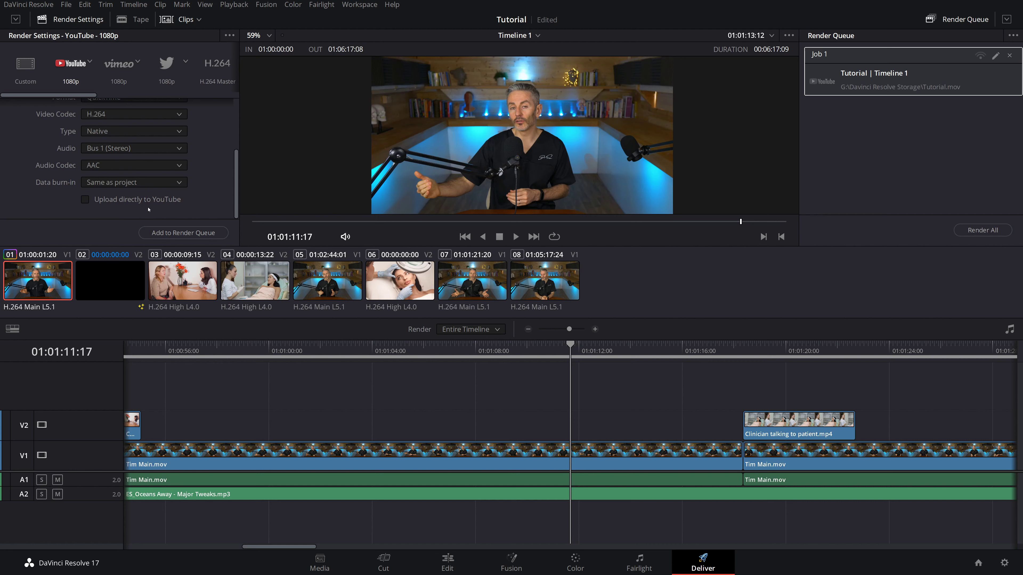
- Render all jobs in the queue, starting the Tutorial export
click(977, 231)
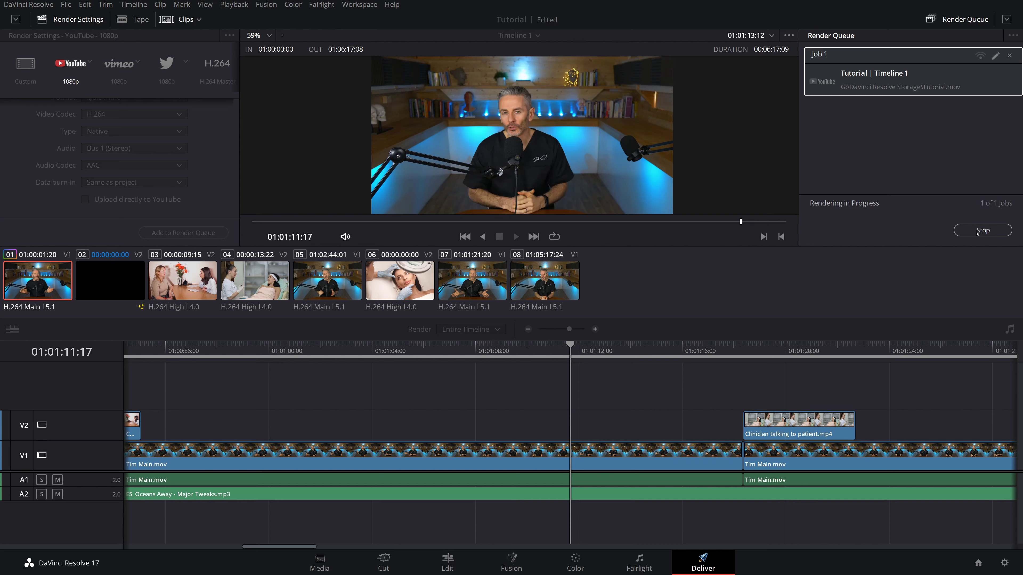